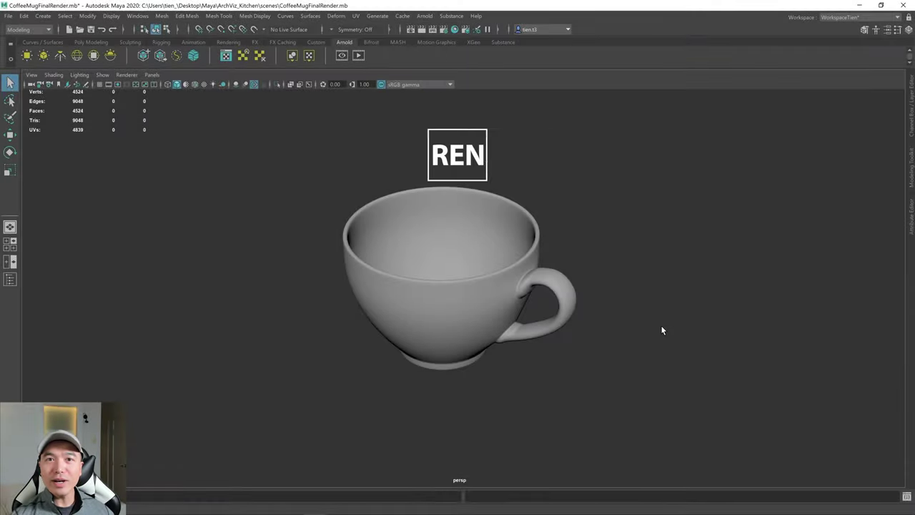
# - Examine the coffee cup mesh and its wireframe from several angles
pyautogui.keyDown('alt'); pyautogui.moveTo(626, 336); pyautogui.dragTo(555, 364, button='middle'); pyautogui.keyUp('alt')
pyautogui.keyDown('alt'); pyautogui.moveTo(555, 365); pyautogui.dragTo(523, 323); pyautogui.keyUp('alt')
pyautogui.click(484, 305)
pyautogui.press('f')
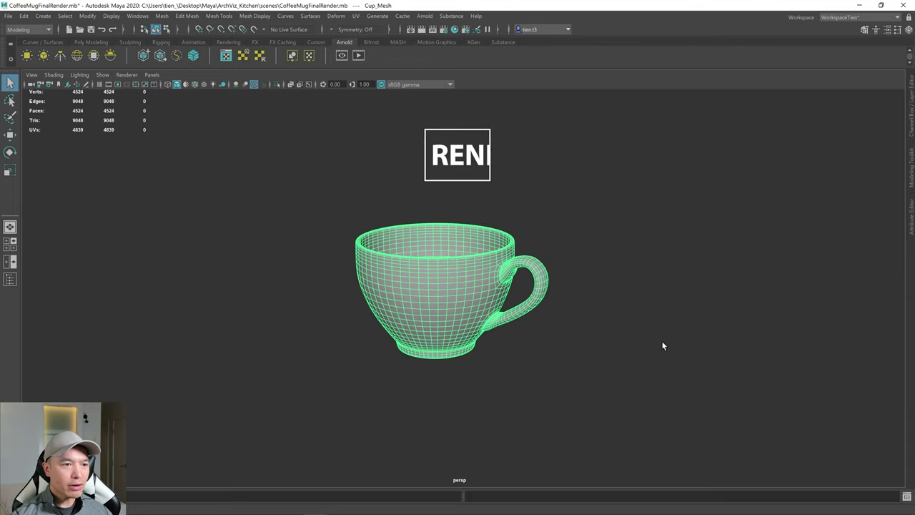
pyautogui.click(618, 341)
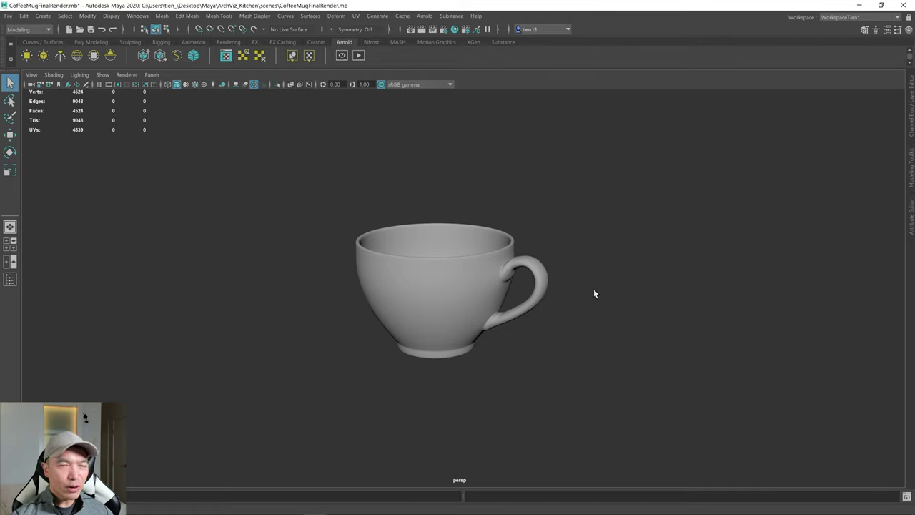
pyautogui.keyDown('alt'); pyautogui.moveTo(533, 304); pyautogui.dragTo(352, 261); pyautogui.keyUp('alt')
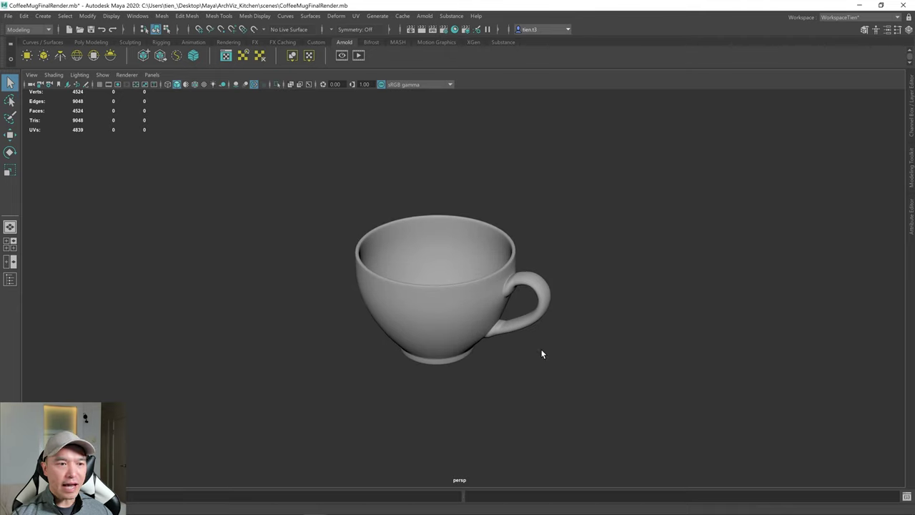
pyautogui.keyDown('alt'); pyautogui.moveTo(419, 343); pyautogui.dragTo(527, 272); pyautogui.keyUp('alt')
pyautogui.scroll(-2, 522, 283)
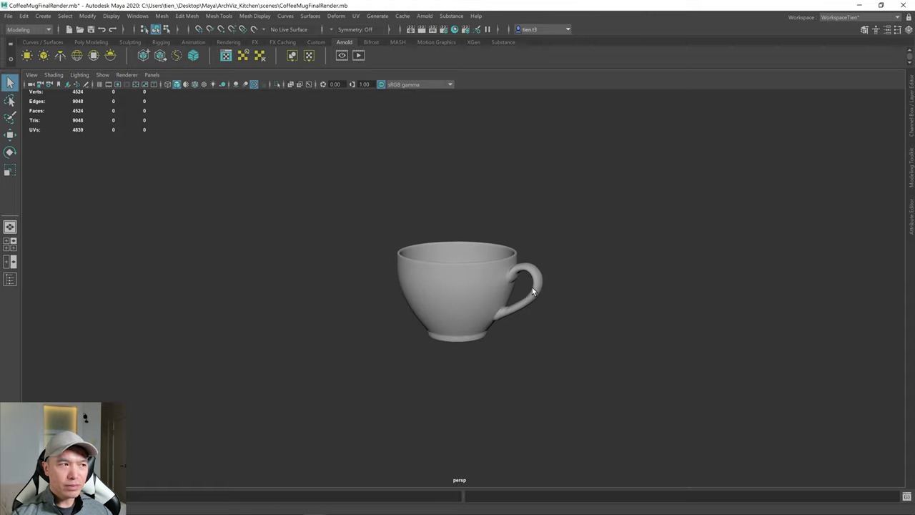
pyautogui.keyDown('alt'); pyautogui.moveTo(532, 287); pyautogui.dragTo(492, 302); pyautogui.keyUp('alt')
pyautogui.click(492, 302)
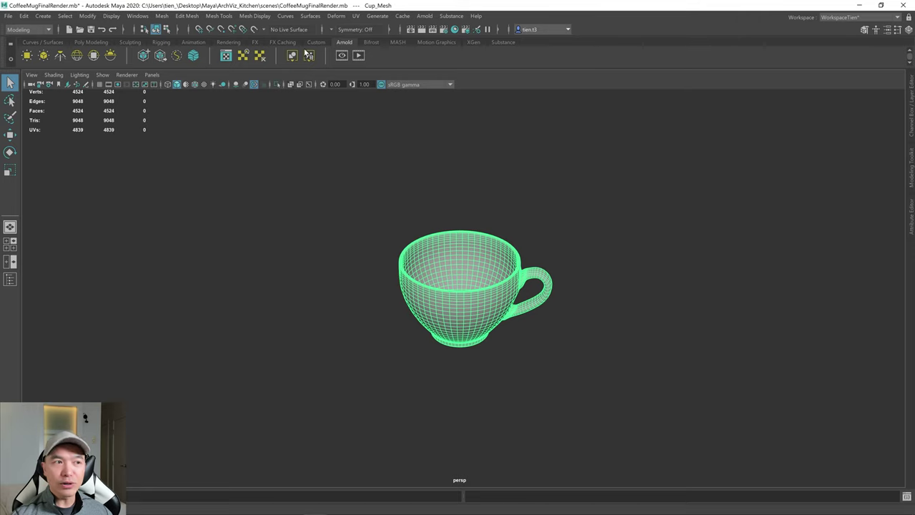
pyautogui.keyDown('alt'); pyautogui.moveTo(558, 255); pyautogui.dragTo(482, 185); pyautogui.keyUp('alt')
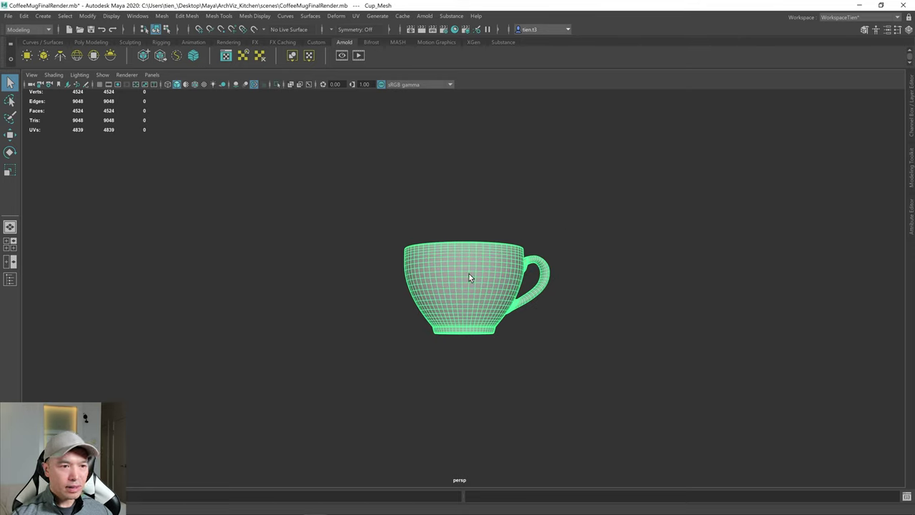
# - Create an Arnold aiStandardSurface material in Hypershade, name it ai_Cup, and minimize the Hypershade window
pyautogui.click(456, 29)
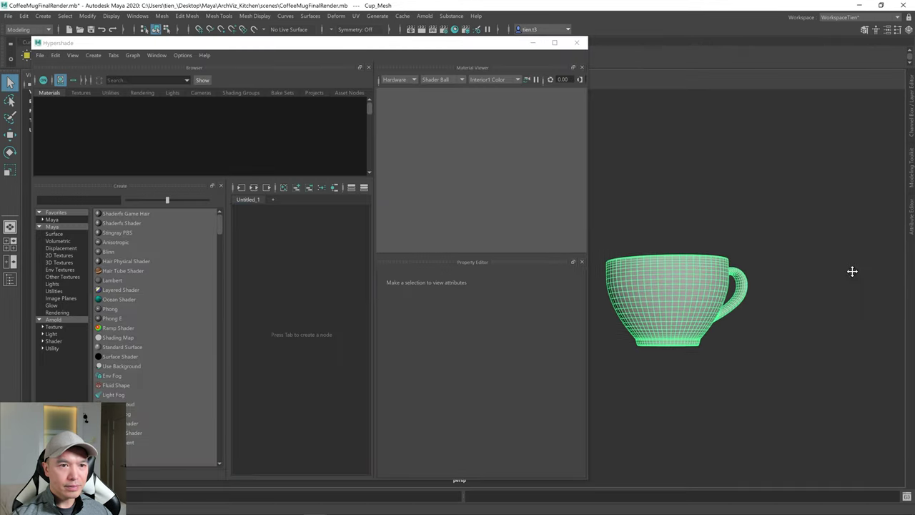
pyautogui.keyDown('alt'); pyautogui.moveTo(780, 253); pyautogui.dragTo(757, 260); pyautogui.keyUp('alt')
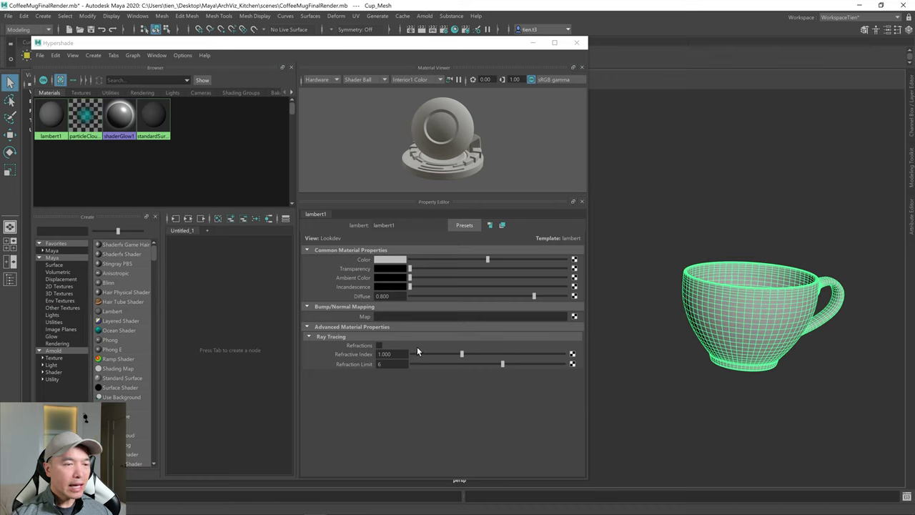
pyautogui.click(58, 373)
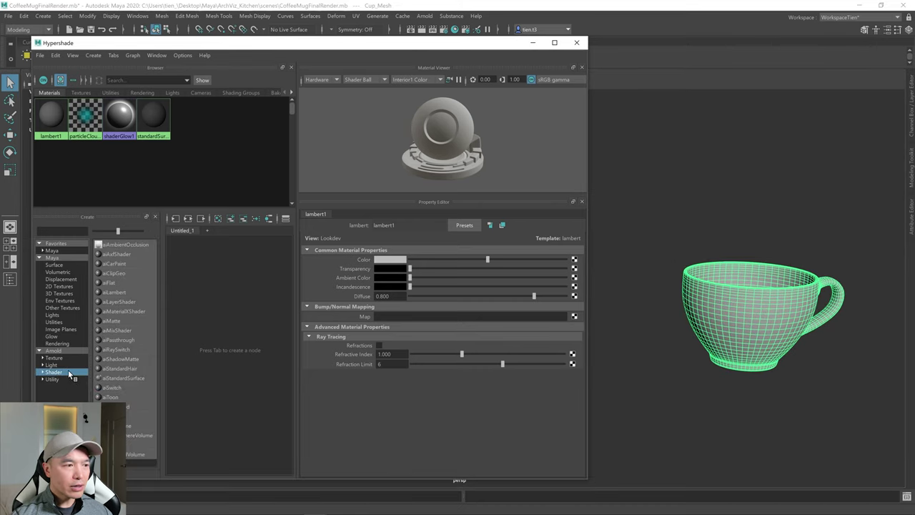
pyautogui.click(125, 377)
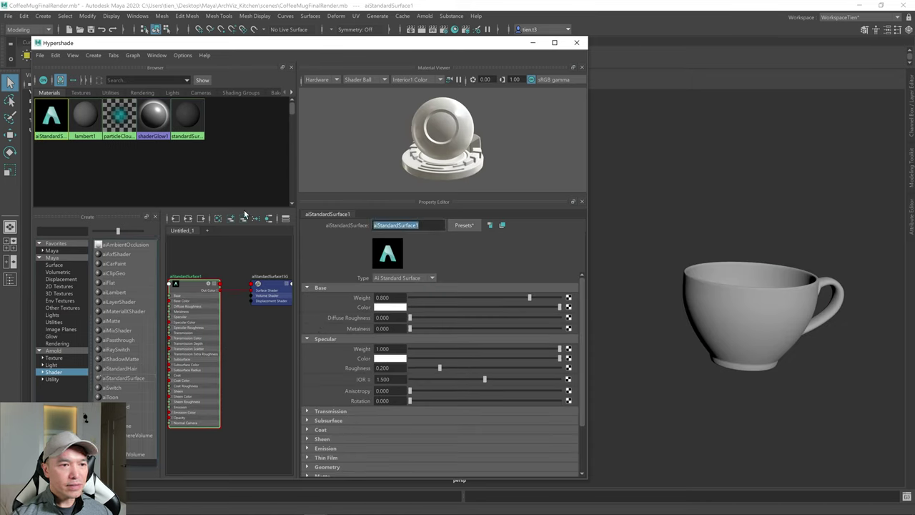
pyautogui.write('ai_')
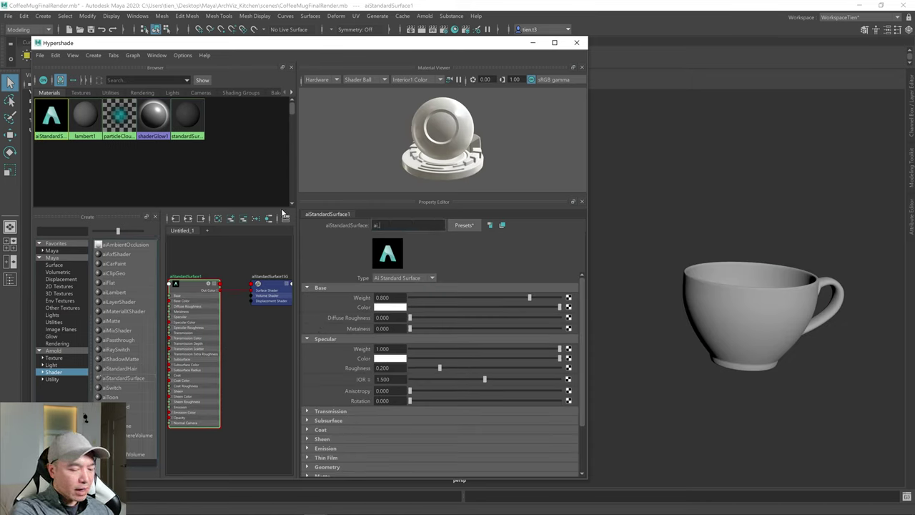
pyautogui.press('Return')
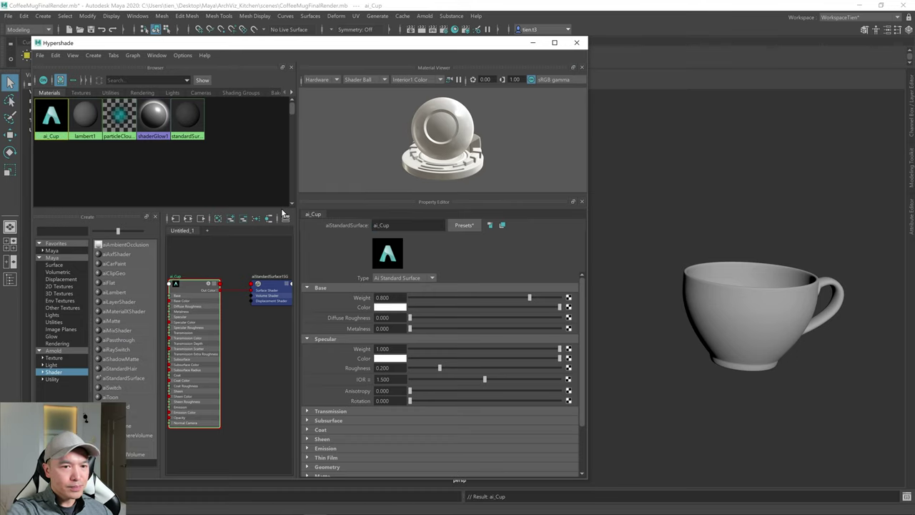
pyautogui.click(533, 42)
# - Switch to two side-by-side views, front and perspective, and create a basic camera in the scene
pyautogui.scroll(-2, 676, 299)
pyautogui.keyDown('alt'); pyautogui.moveTo(677, 299); pyautogui.dragTo(599, 306, button='middle'); pyautogui.keyUp('alt')
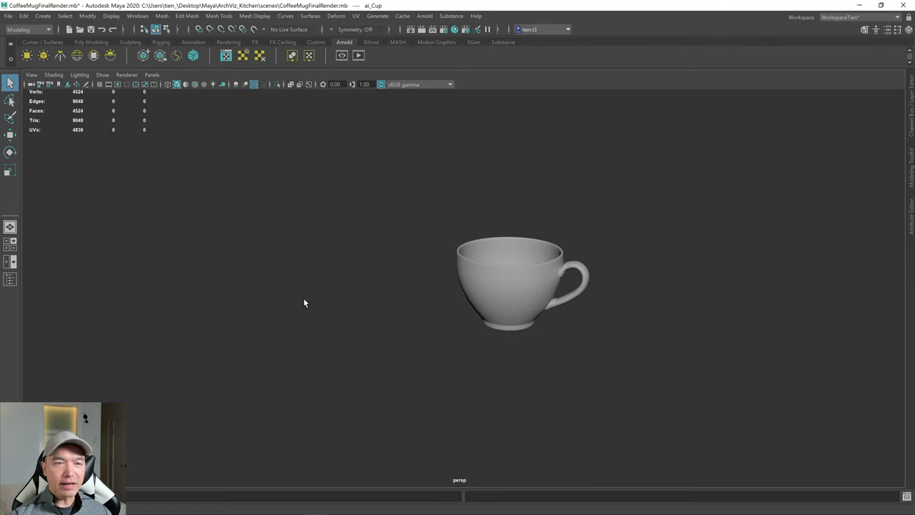
pyautogui.click(11, 262)
pyautogui.scroll(-5, 306, 253)
pyautogui.keyDown('alt'); pyautogui.moveTo(306, 254); pyautogui.dragTo(329, 256, button='middle'); pyautogui.keyUp('alt')
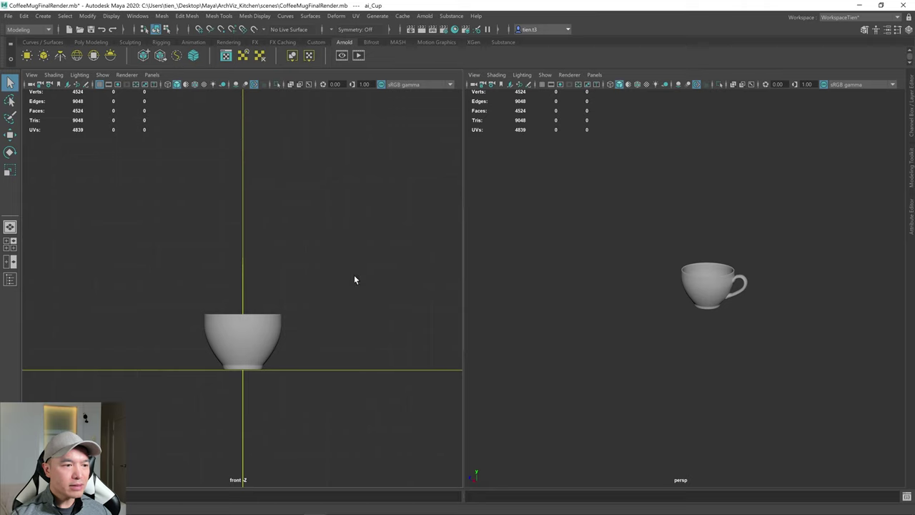
pyautogui.click(43, 16)
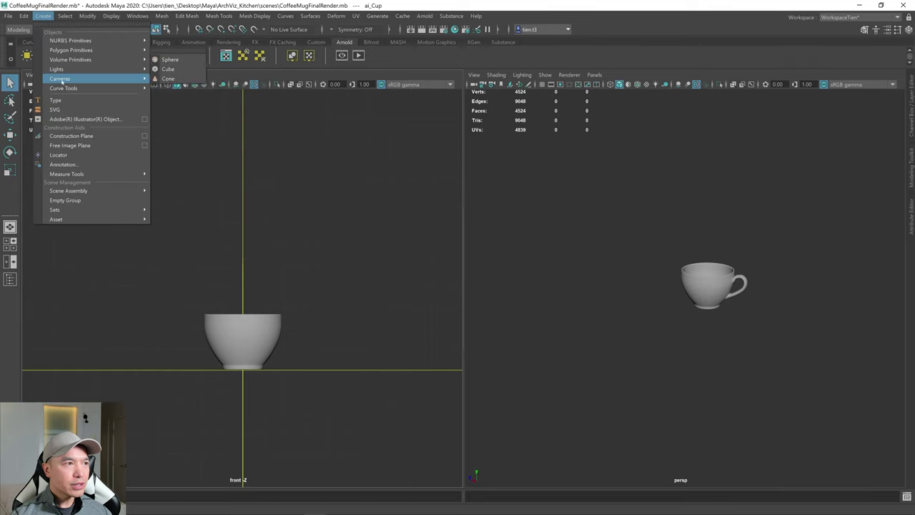
pyautogui.moveTo(64, 79)
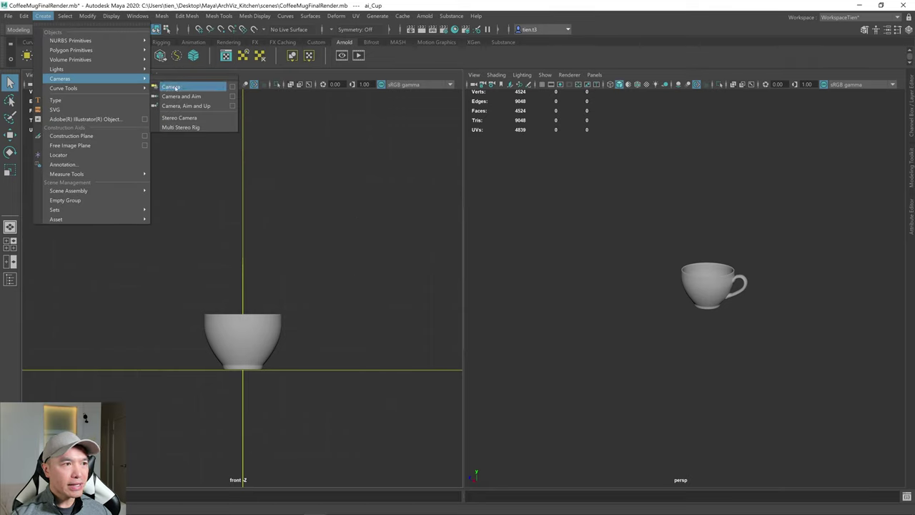
pyautogui.click(176, 87)
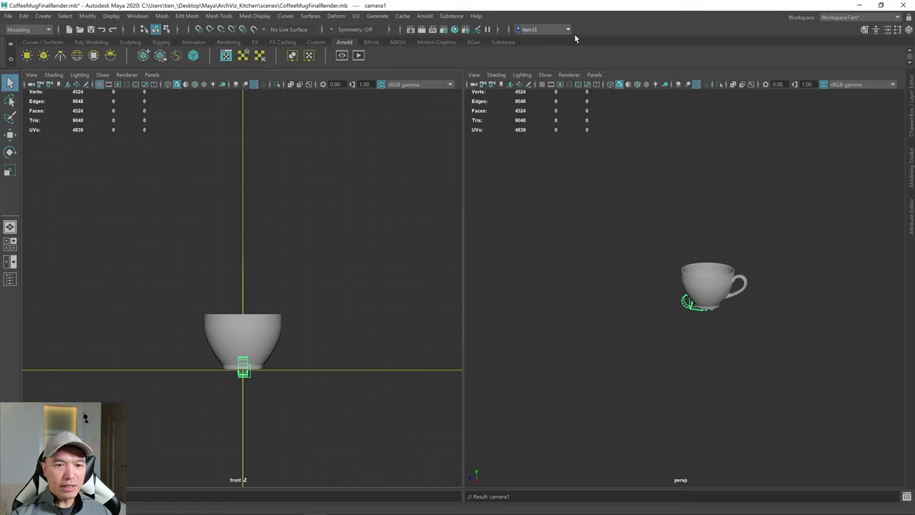
# - Show the grid in the perspective view and rotate the new camera a quarter turn around the vertical axis
pyautogui.click(542, 83)
pyautogui.keyDown('alt'); pyautogui.moveTo(795, 284); pyautogui.dragTo(725, 310); pyautogui.keyUp('alt')
pyautogui.press('e')
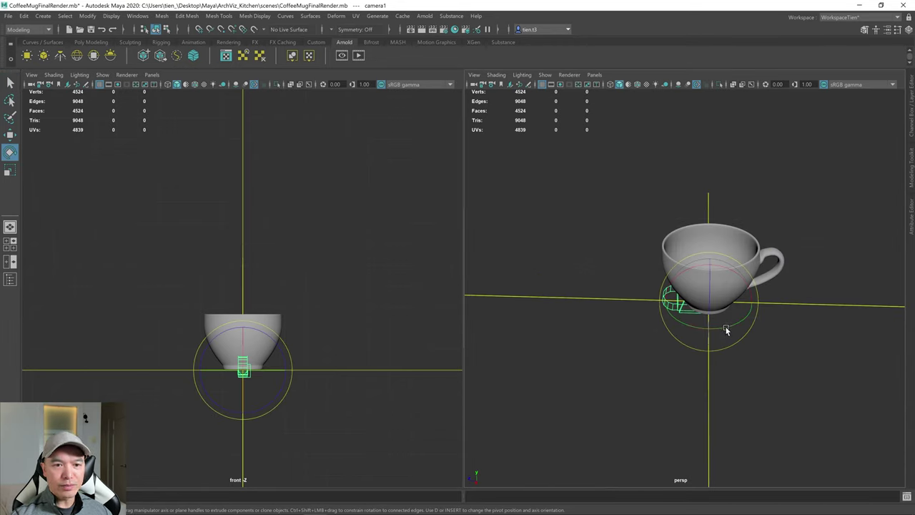
pyautogui.moveTo(719, 330); pyautogui.dragTo(749, 320)
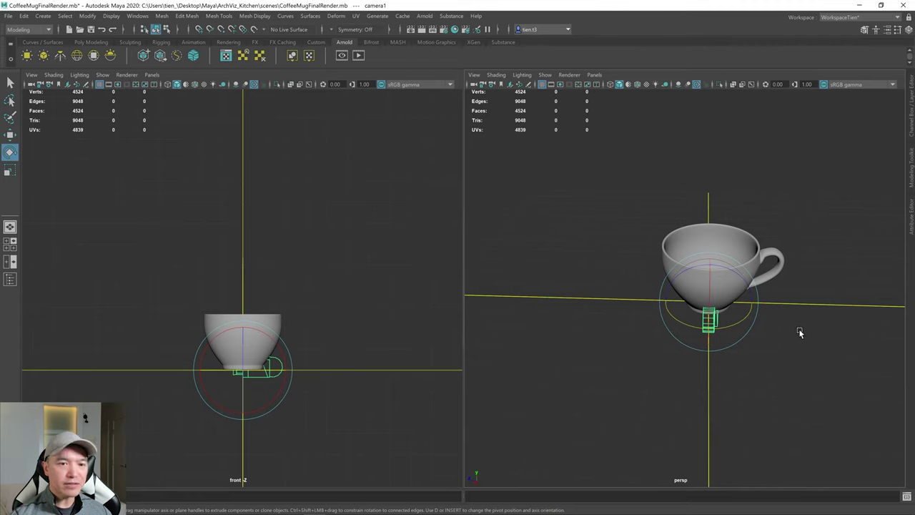
# - Make the front view look through the new camera
pyautogui.click(152, 74)
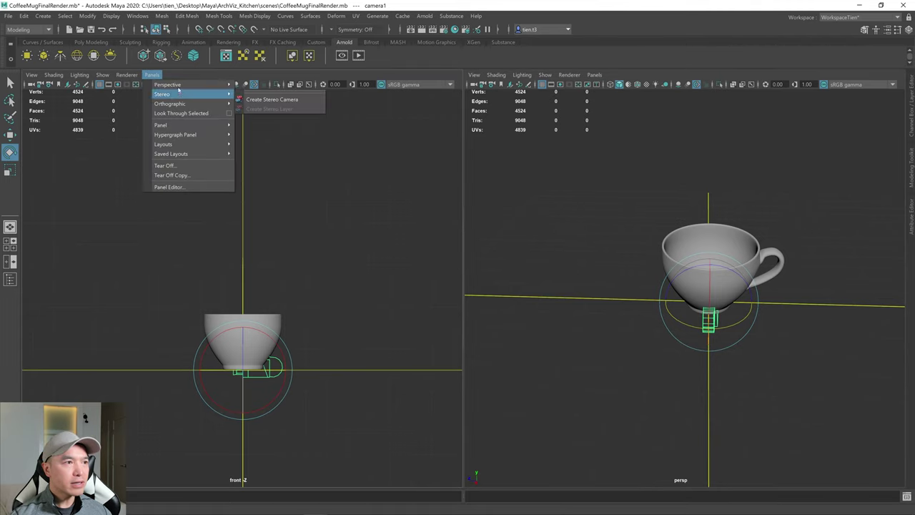
pyautogui.moveTo(178, 86)
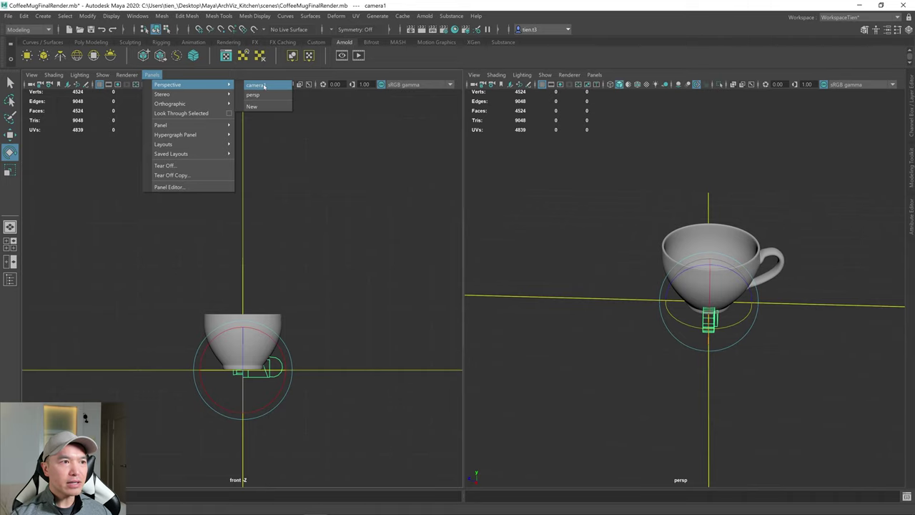
pyautogui.click(256, 85)
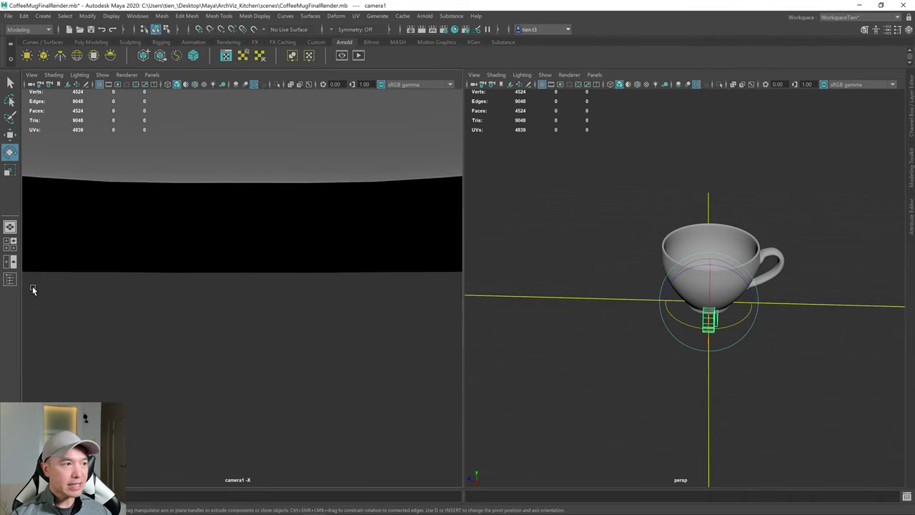
# - Show the Outliner and rename the new camera RenderCam
pyautogui.click(10, 280)
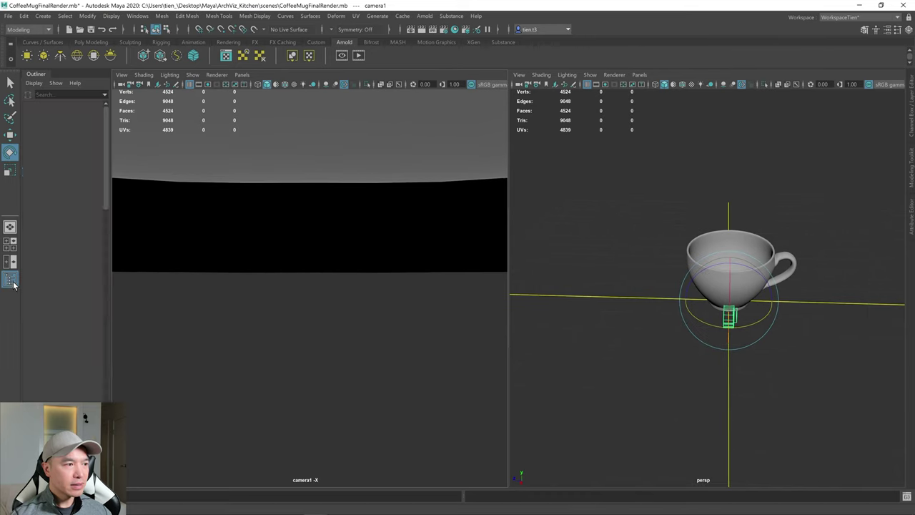
pyautogui.doubleClick(62, 174)
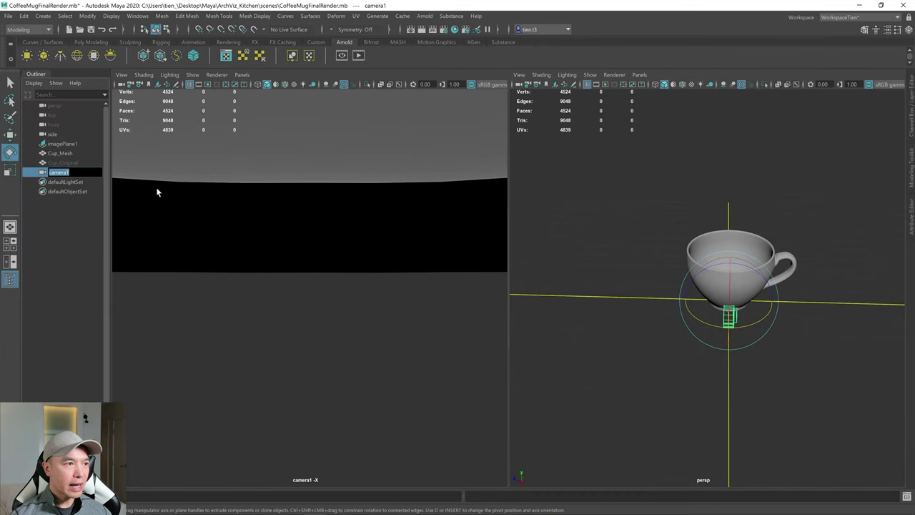
pyautogui.write('Rend')
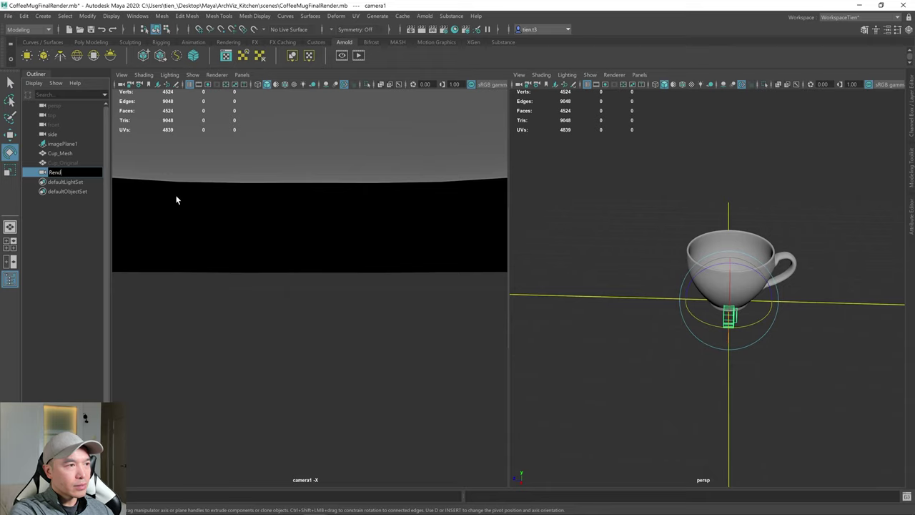
pyautogui.write('erCam')
pyautogui.press('Return')
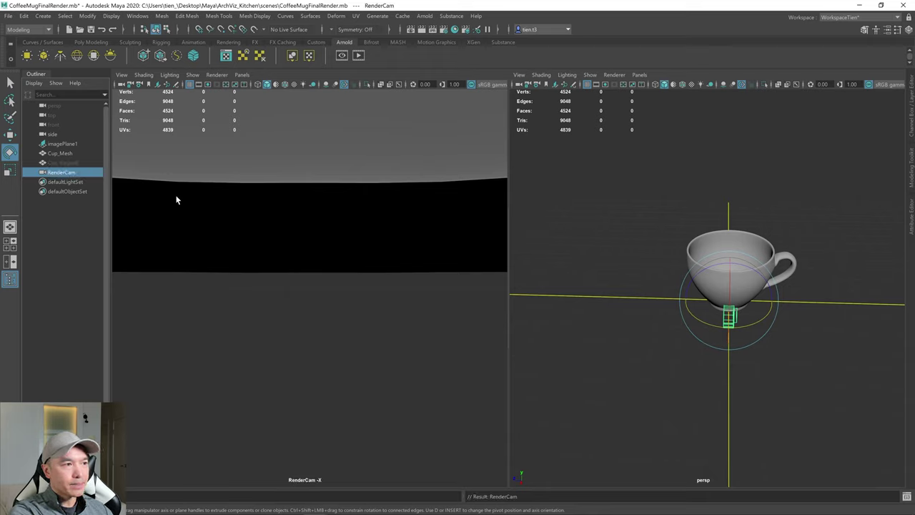
# - Move RenderCam back along the X axis and raise it until the whole cup fits in its view
pyautogui.press('w')
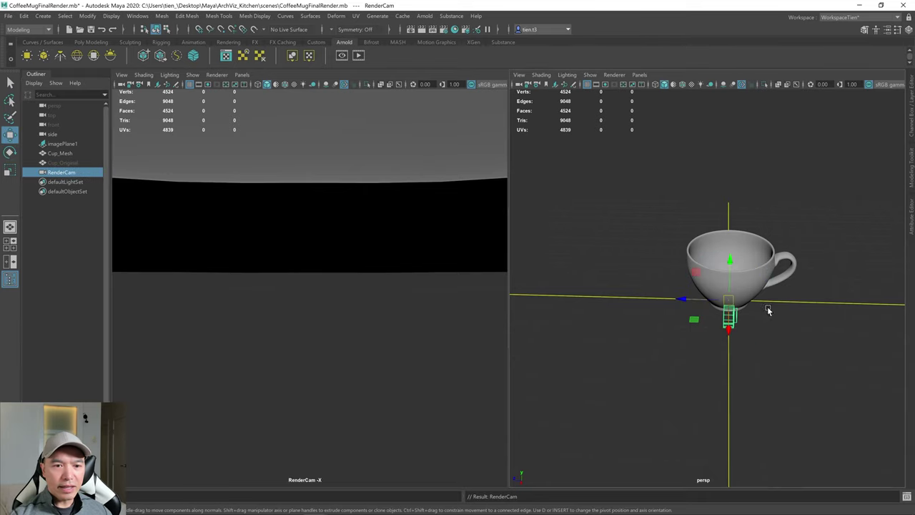
pyautogui.moveTo(729, 332); pyautogui.dragTo(728, 438)
pyautogui.moveTo(732, 363); pyautogui.dragTo(732, 309)
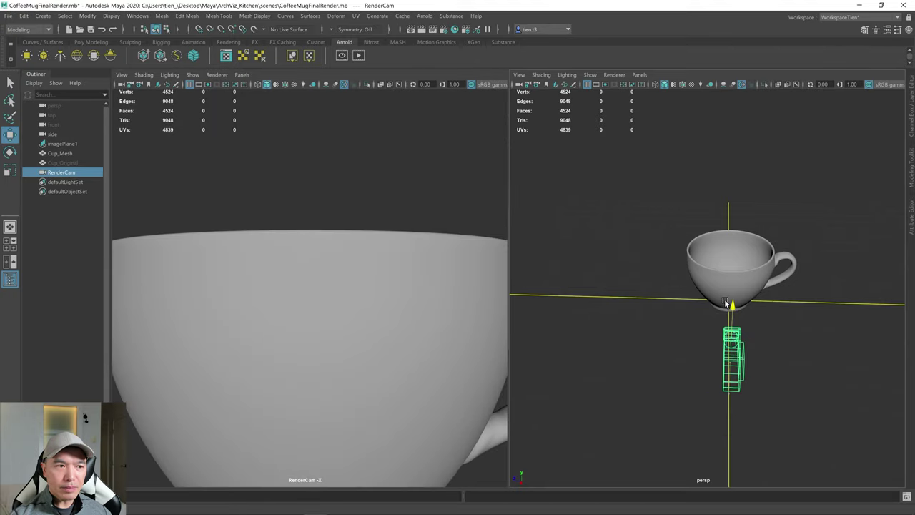
pyautogui.scroll(-3, 731, 334)
pyautogui.moveTo(716, 347); pyautogui.dragTo(691, 440)
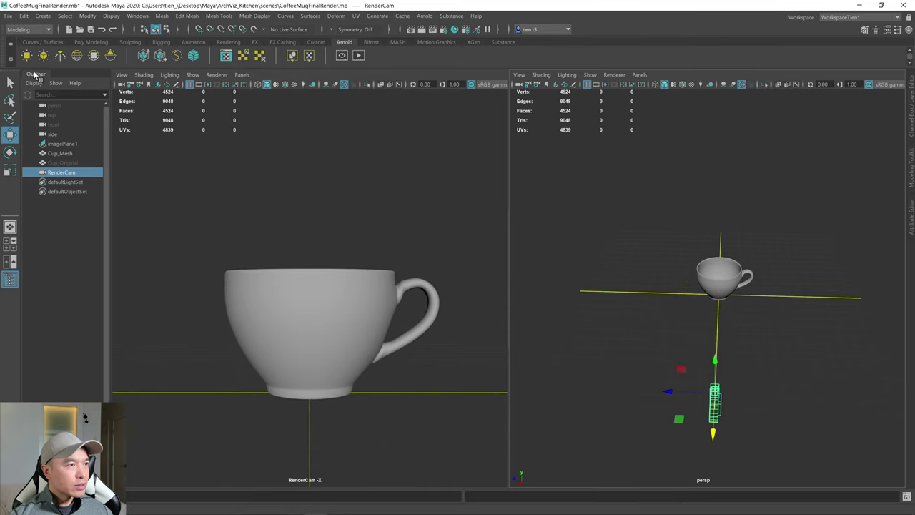
# - Collapse the Outliner and display the resolution gate in the RenderCam view
pyautogui.click(39, 77)
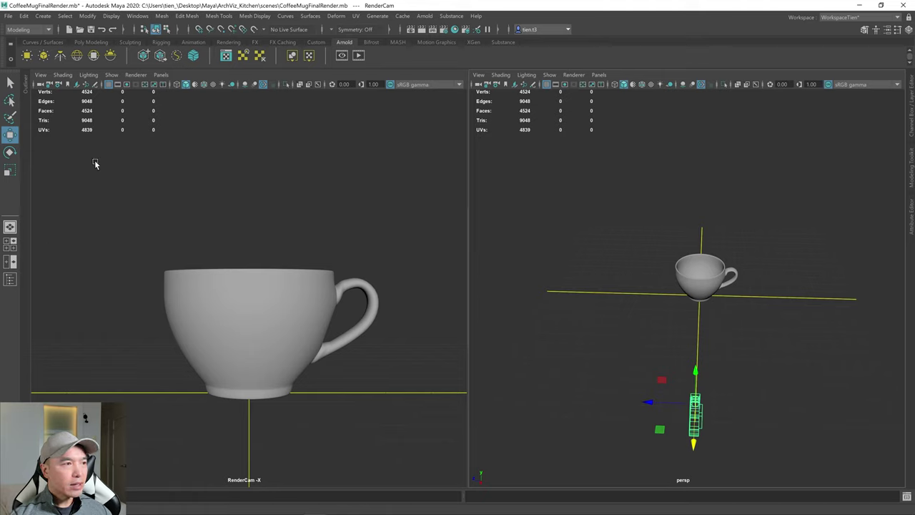
pyautogui.click(41, 75)
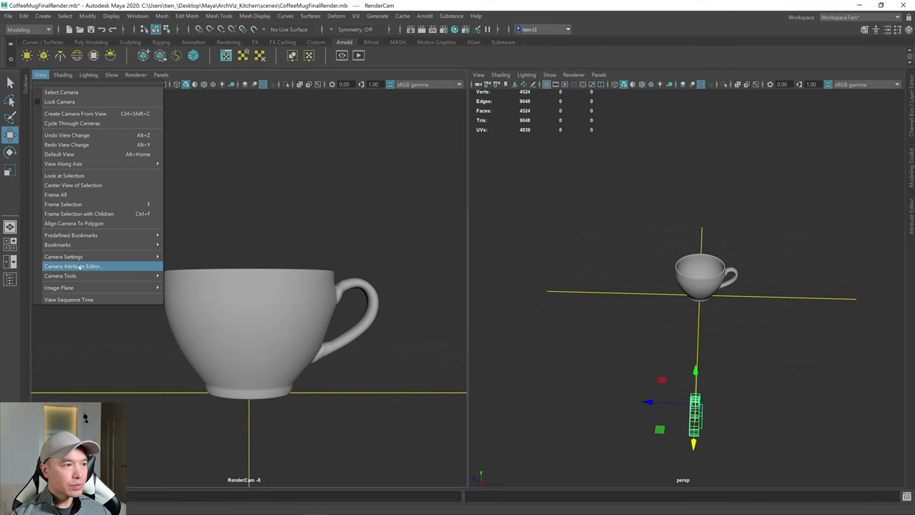
pyautogui.moveTo(80, 258)
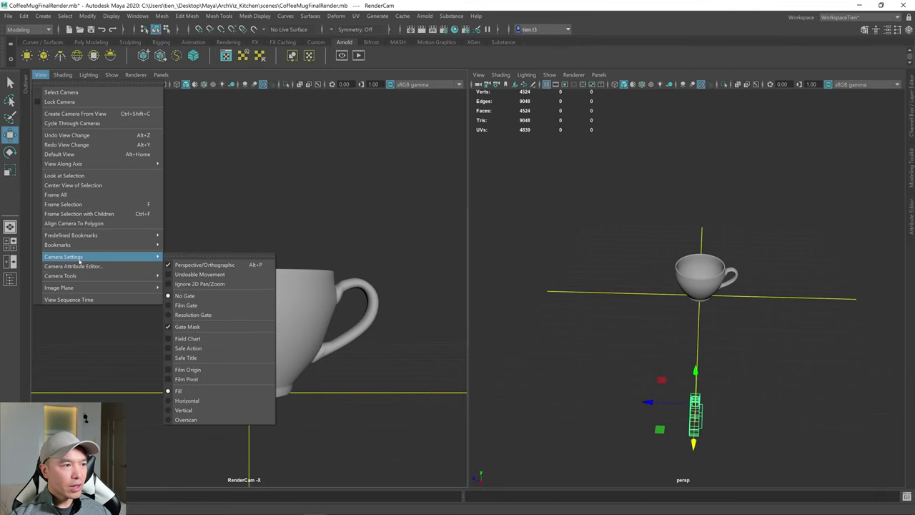
pyautogui.click(192, 315)
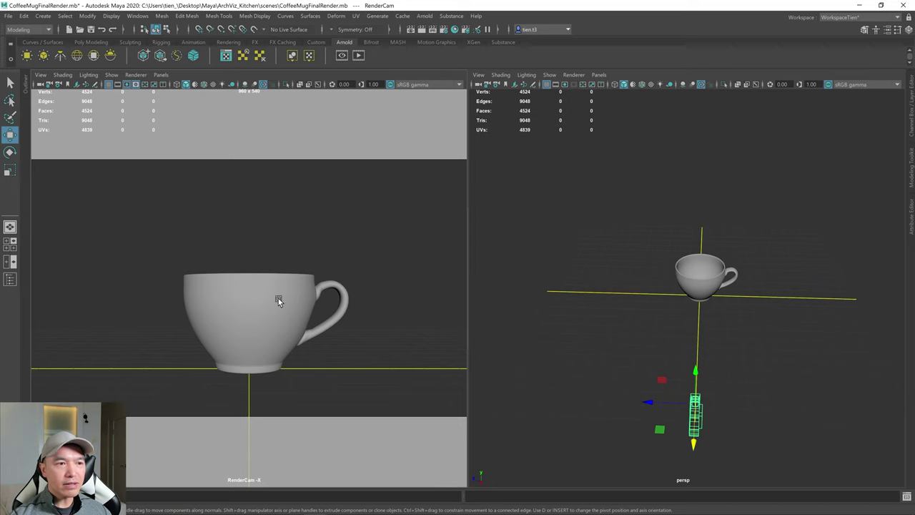
# - Set the RenderCam view's camera settings to Overscan so the entire resolution gate fits in the view
pyautogui.click(41, 74)
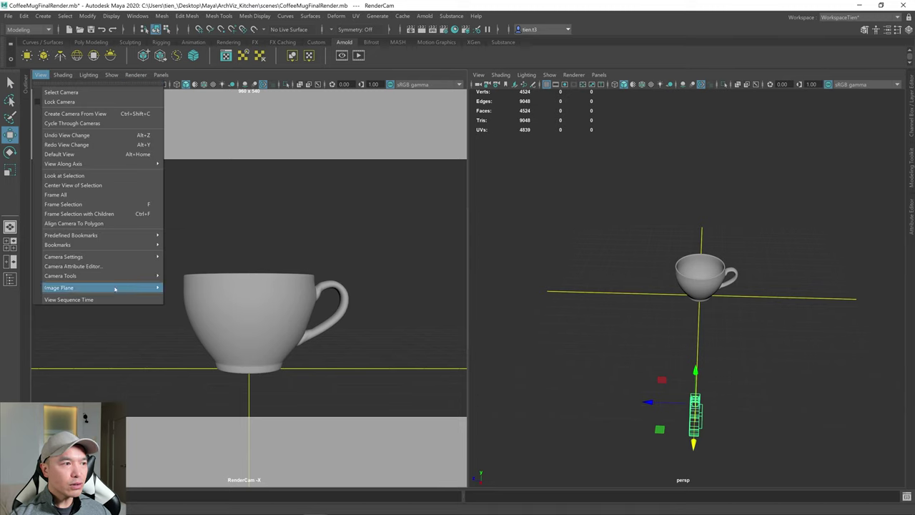
pyautogui.moveTo(78, 256)
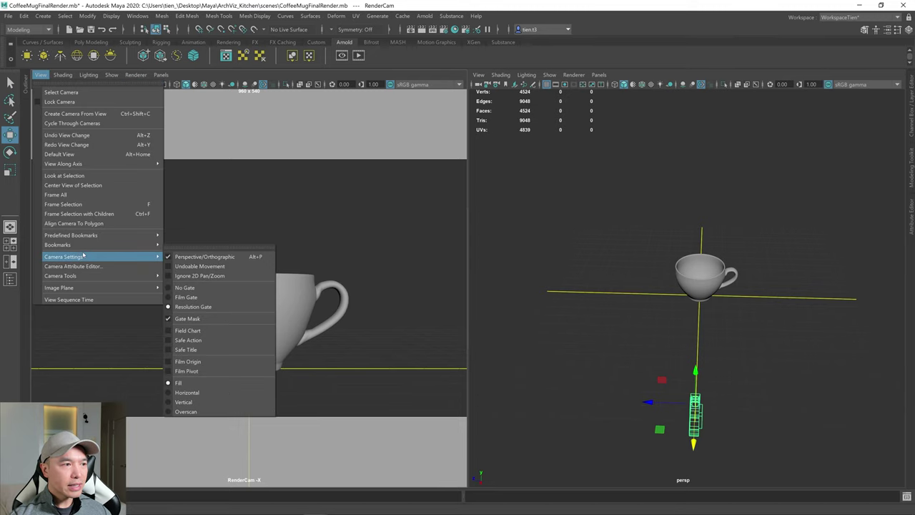
pyautogui.click(185, 411)
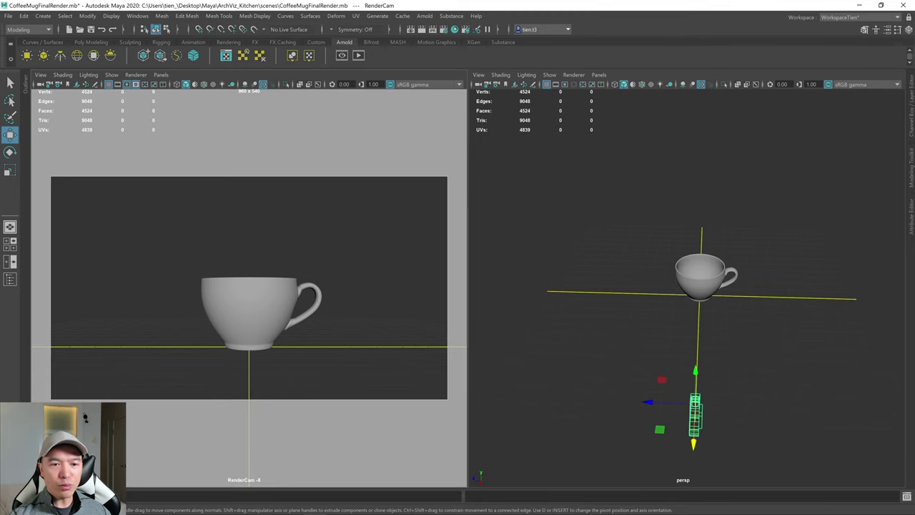
# - Set RenderCam's gate mask opacity to 0.1 in its display options and collapse the Attribute Editor
pyautogui.click(913, 227)
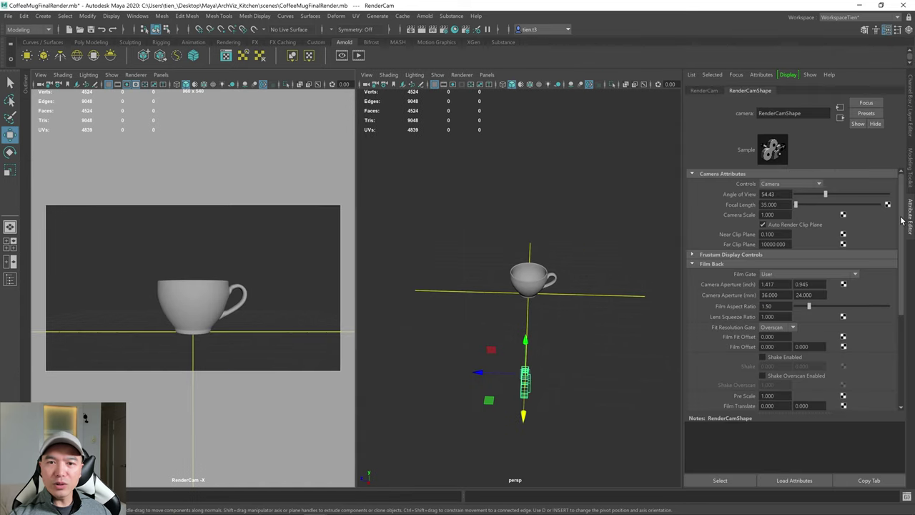
pyautogui.scroll(-5, 808, 295)
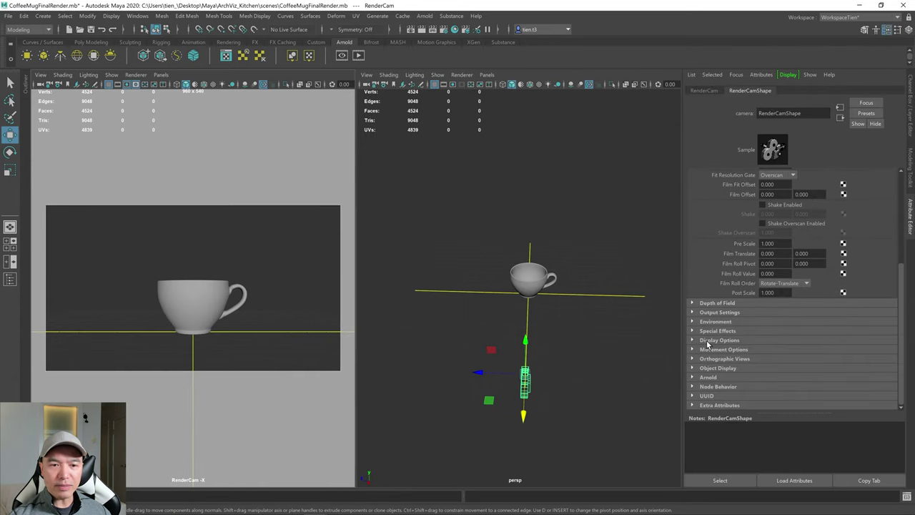
pyautogui.click(708, 341)
pyautogui.scroll(-1, 814, 364)
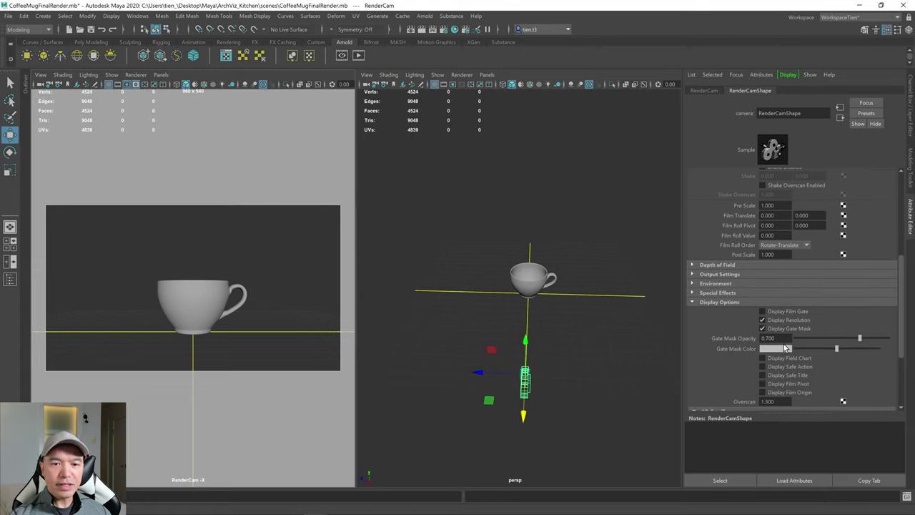
pyautogui.click(769, 338)
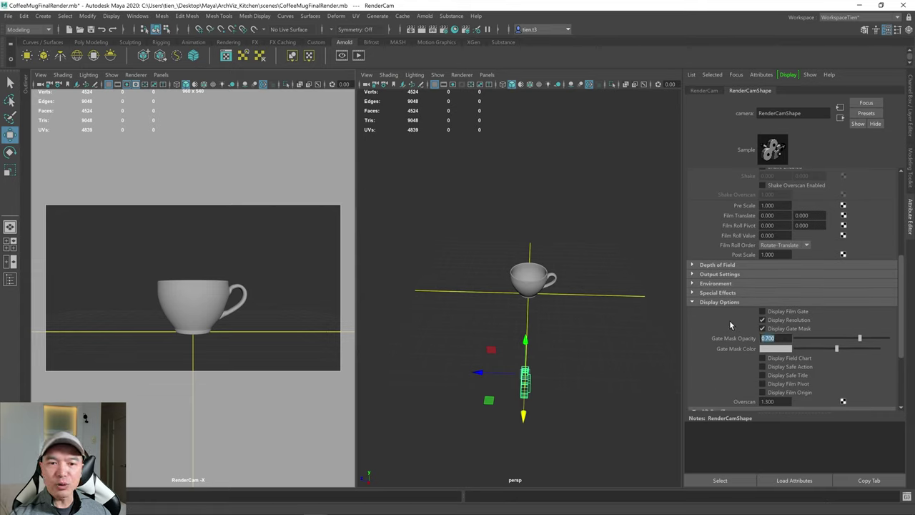
pyautogui.write('0.1')
pyautogui.press('Return')
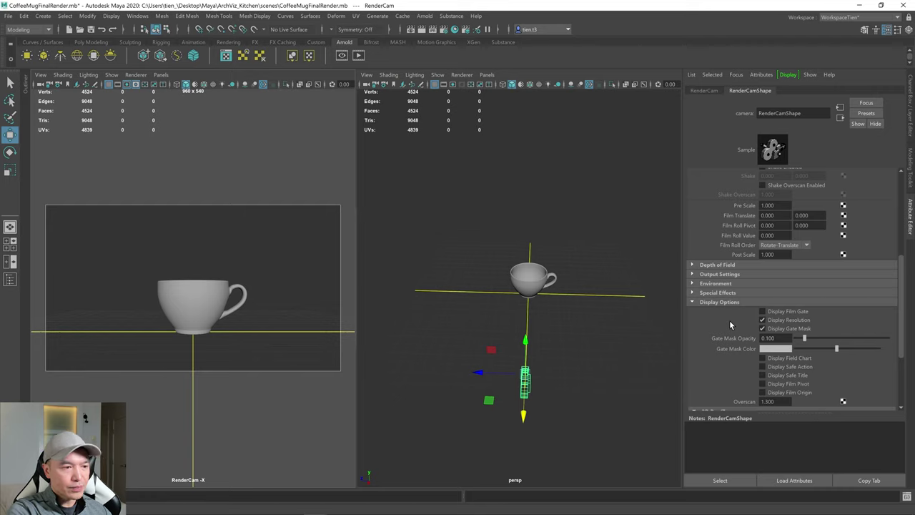
pyautogui.click(598, 287)
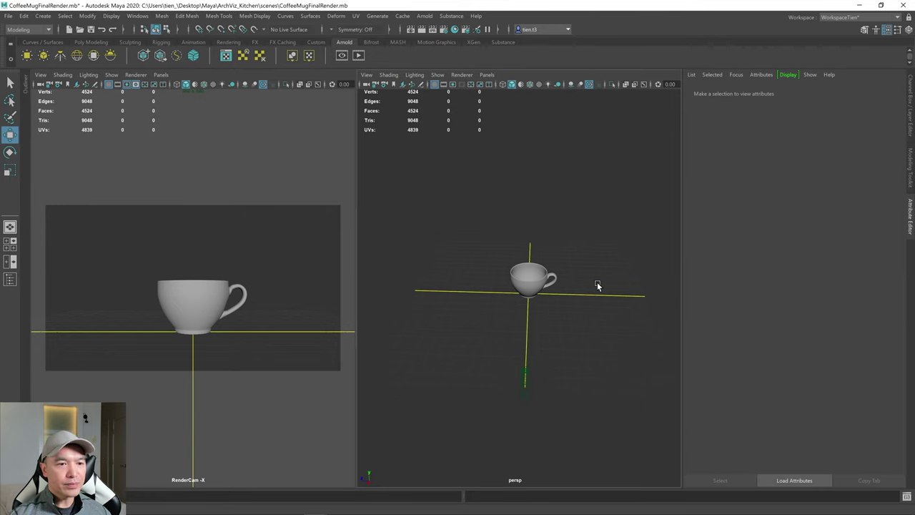
pyautogui.scroll(2, 595, 289)
pyautogui.keyDown('alt'); pyautogui.moveTo(593, 289); pyautogui.dragTo(566, 287); pyautogui.keyUp('alt')
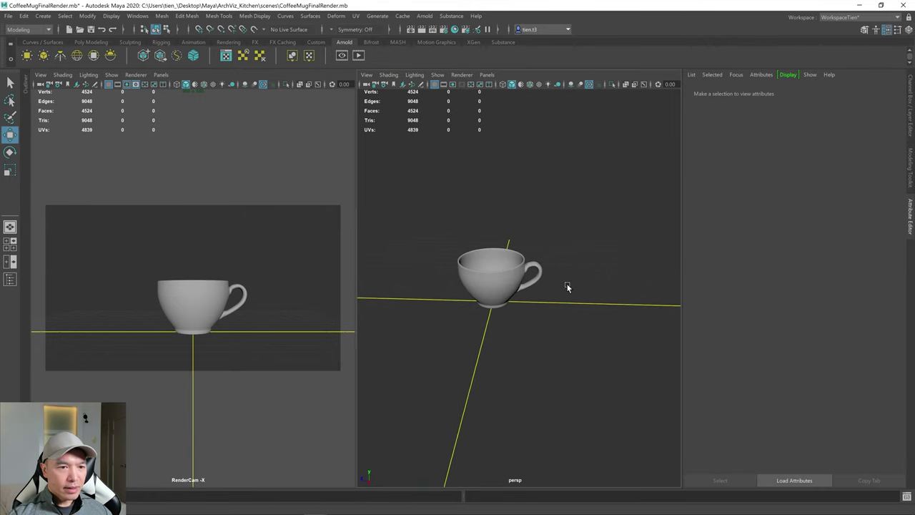
pyautogui.click(907, 225)
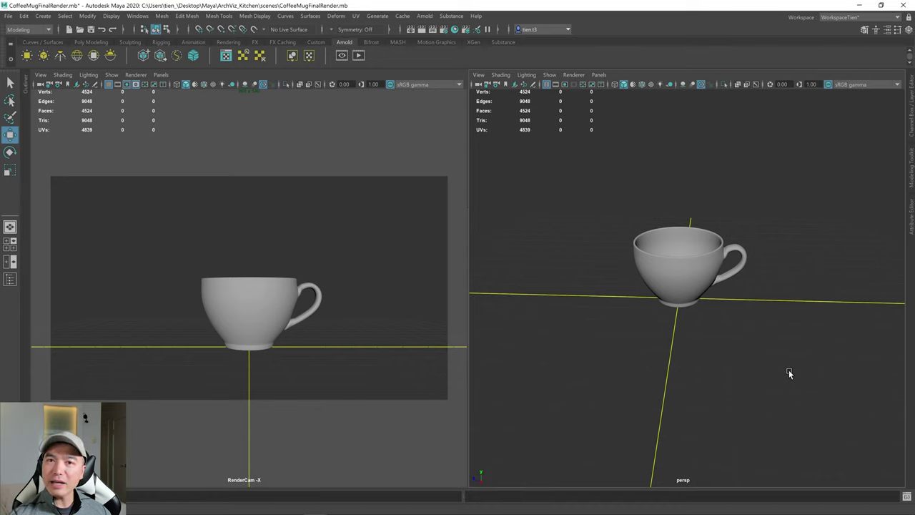
# - Create a polygon plane under the cup and scale it up into a wide floor
pyautogui.click(91, 42)
pyautogui.click(111, 56)
pyautogui.press('r')
pyautogui.moveTo(680, 299); pyautogui.dragTo(744, 255)
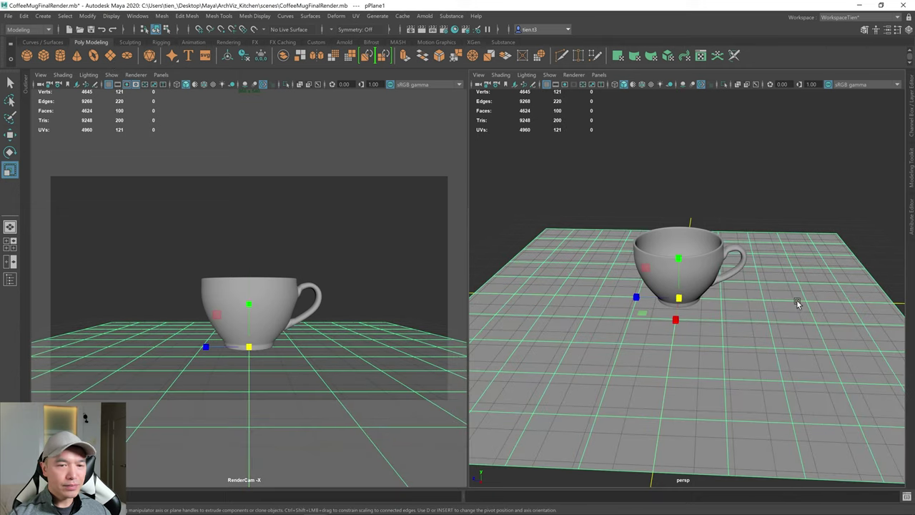
pyautogui.moveTo(636, 304); pyautogui.dragTo(570, 296)
# - Shift the floor plane along the X axis toward the camera and hide the grid in the RenderCam view
pyautogui.moveTo(675, 322); pyautogui.dragTo(667, 358)
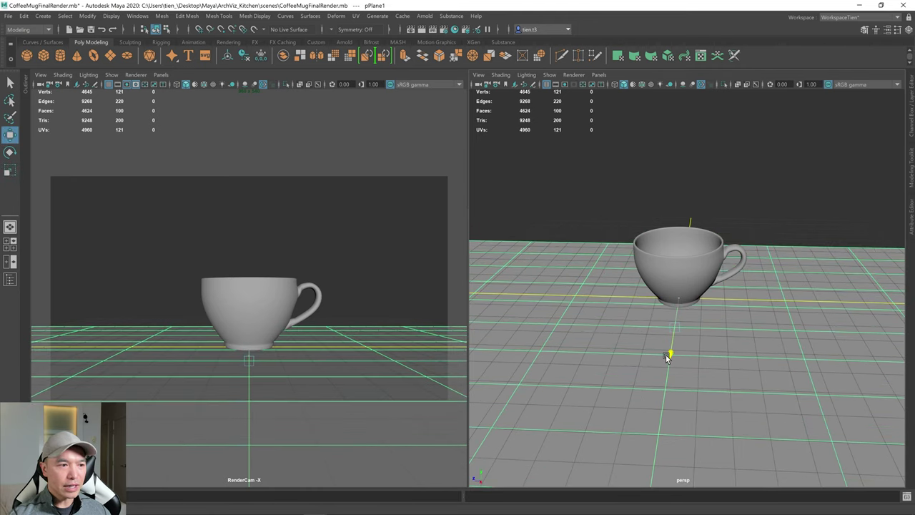
pyautogui.click(776, 160)
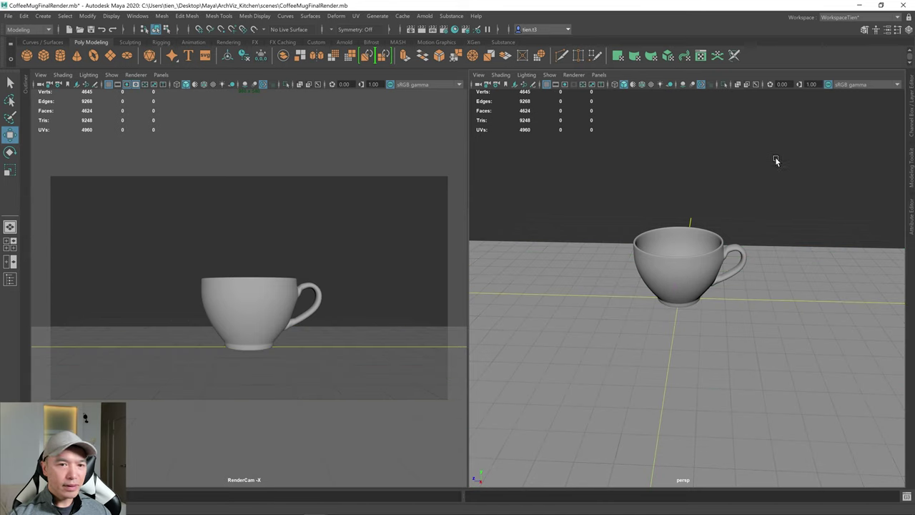
pyautogui.click(108, 86)
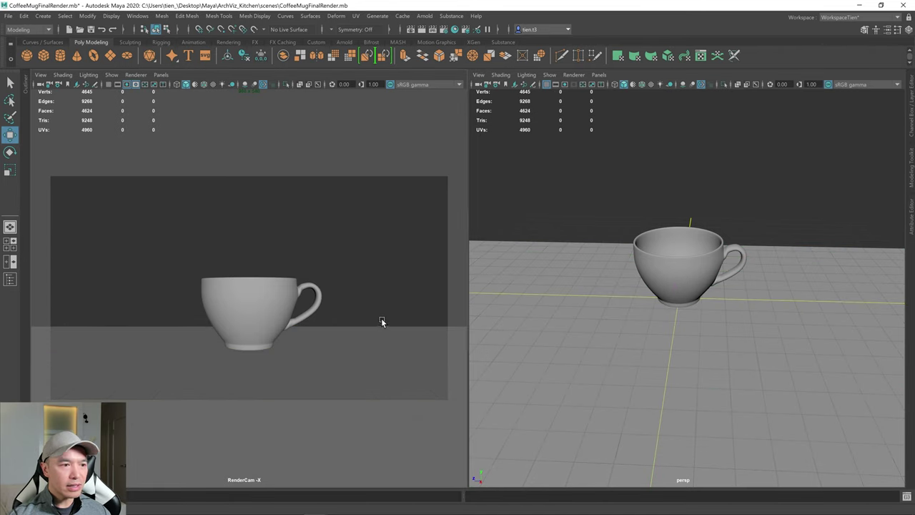
pyautogui.click(742, 361)
pyautogui.moveTo(670, 351); pyautogui.dragTo(672, 342)
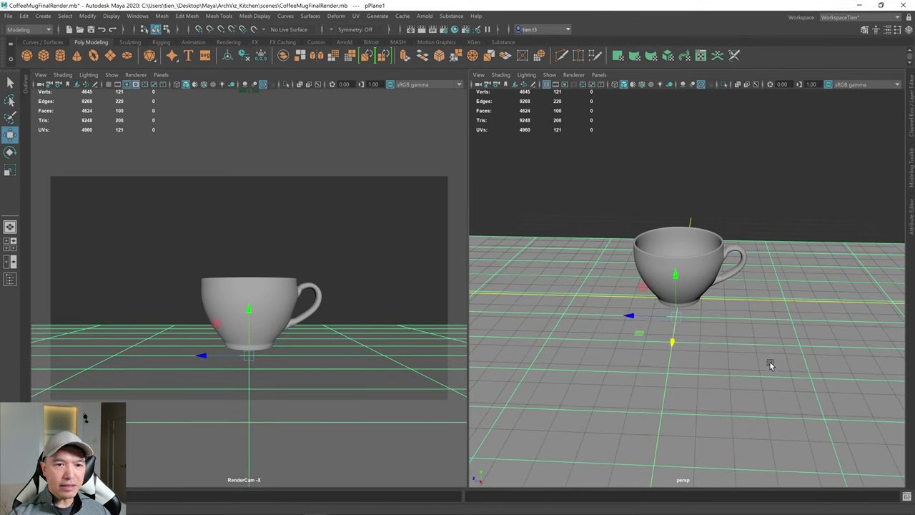
pyautogui.click(723, 165)
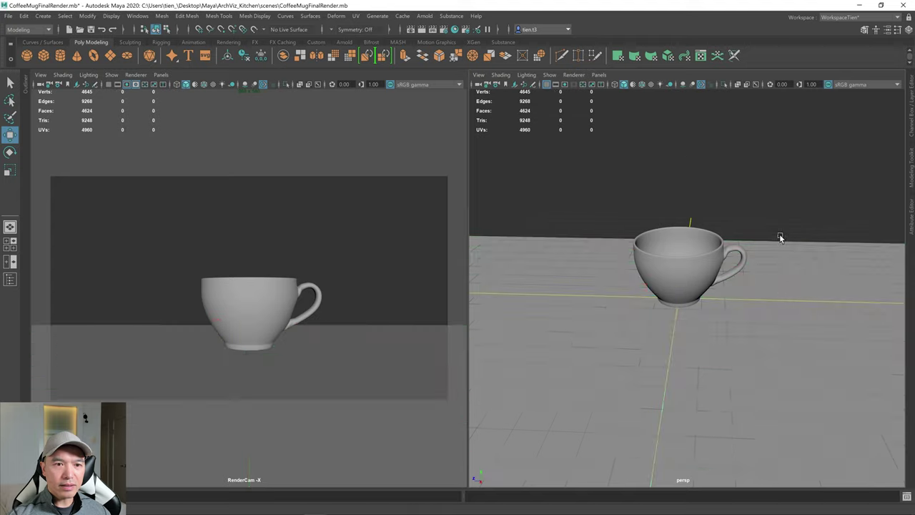
# - Hide the grid in the perspective view
pyautogui.keyDown('alt'); pyautogui.moveTo(782, 238); pyautogui.dragTo(769, 305); pyautogui.keyUp('alt')
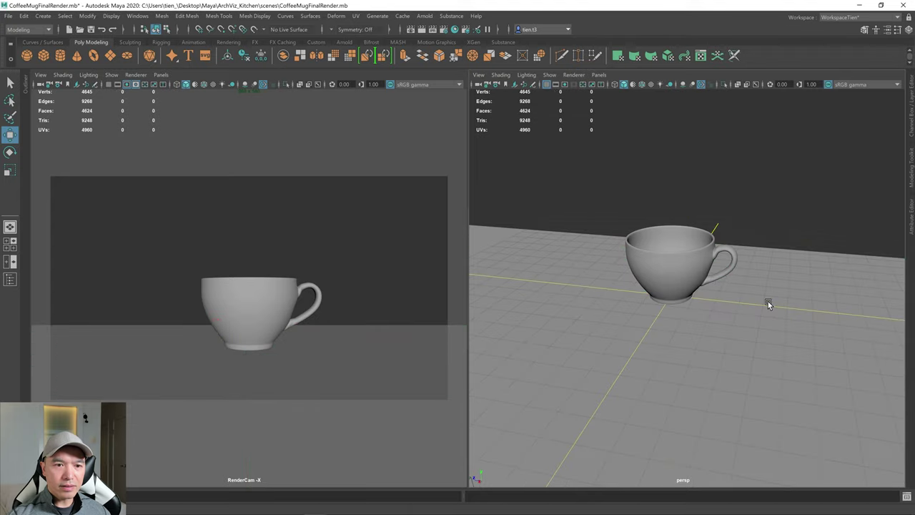
pyautogui.click(554, 84)
pyautogui.keyDown('alt'); pyautogui.moveTo(722, 352); pyautogui.dragTo(687, 321); pyautogui.keyUp('alt')
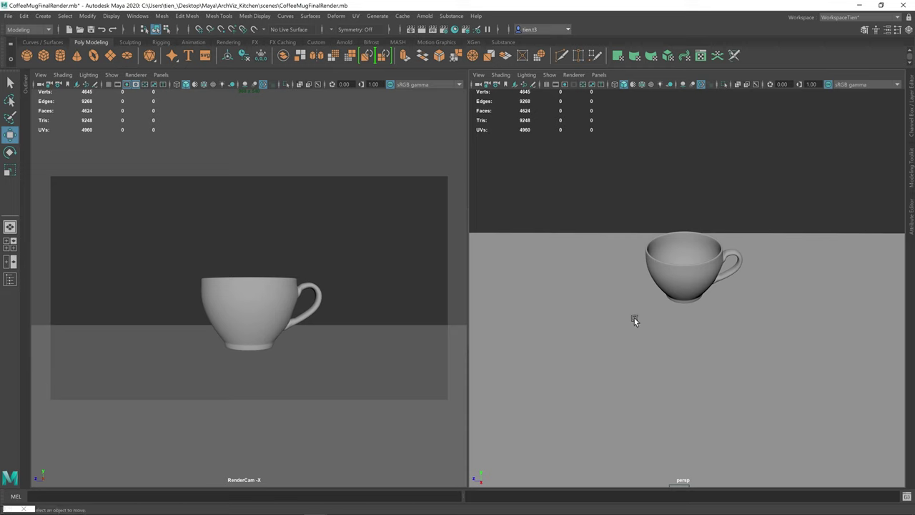
# - Assign a new Arnold aiStandardSurface material to the floor plane
pyautogui.keyDown('shift'); pyautogui.moveTo(639, 319); pyautogui.dragTo(618, 485, button='right'); pyautogui.keyUp('shift')
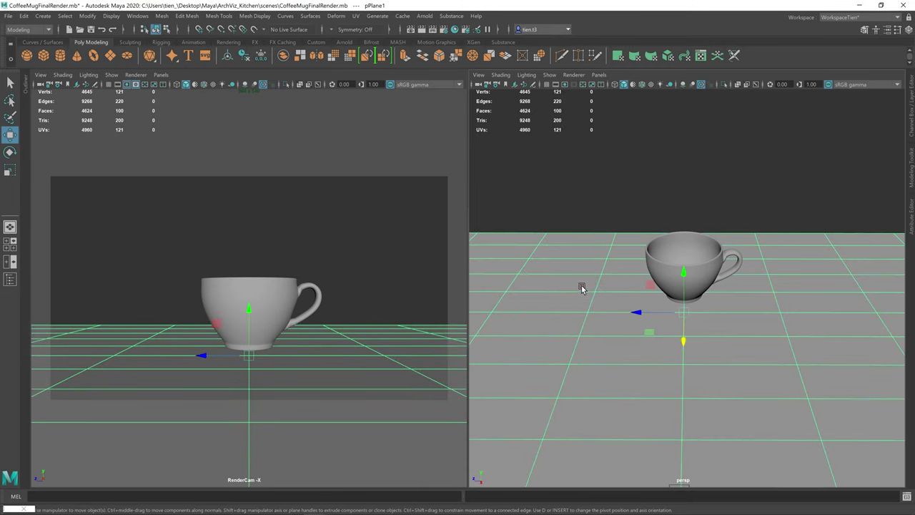
pyautogui.rightClick(592, 250)
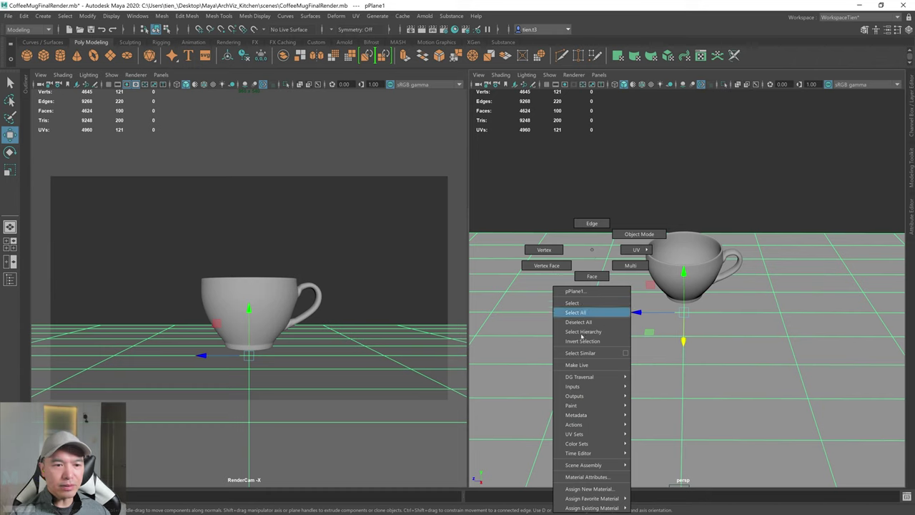
pyautogui.click(585, 490)
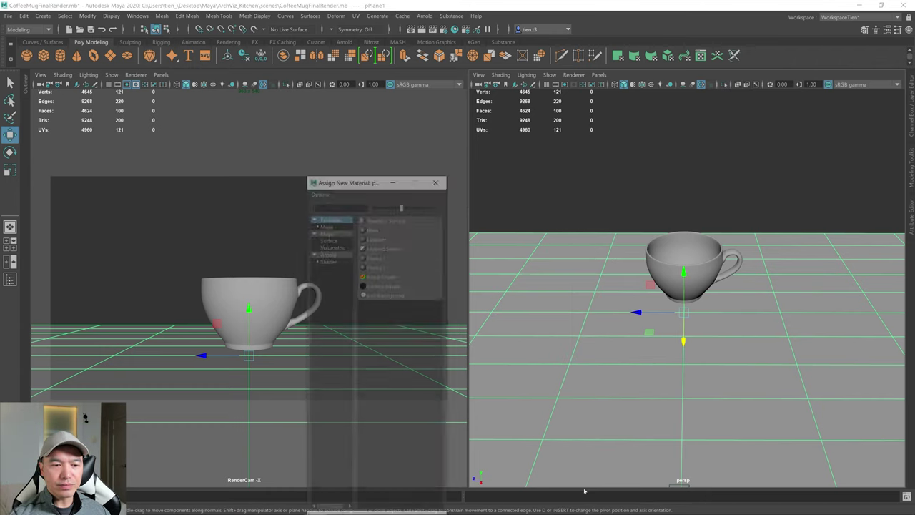
pyautogui.click(328, 259)
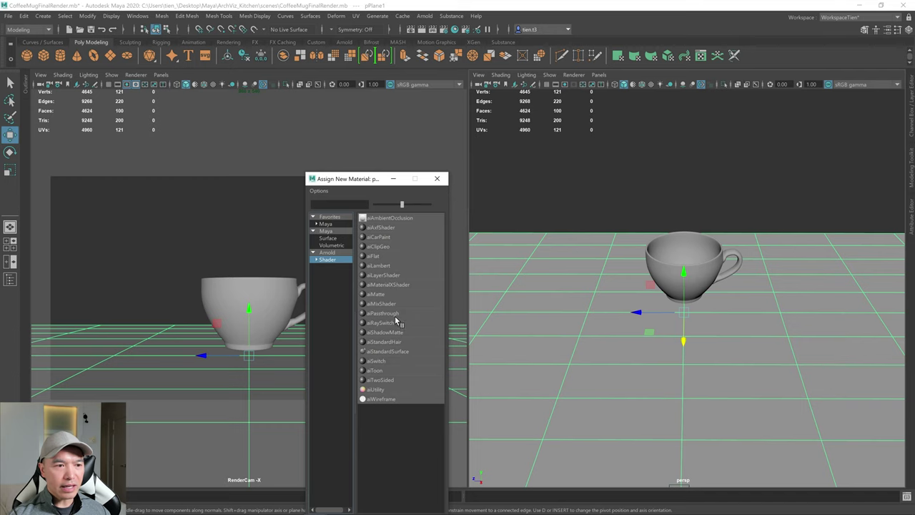
pyautogui.click(394, 352)
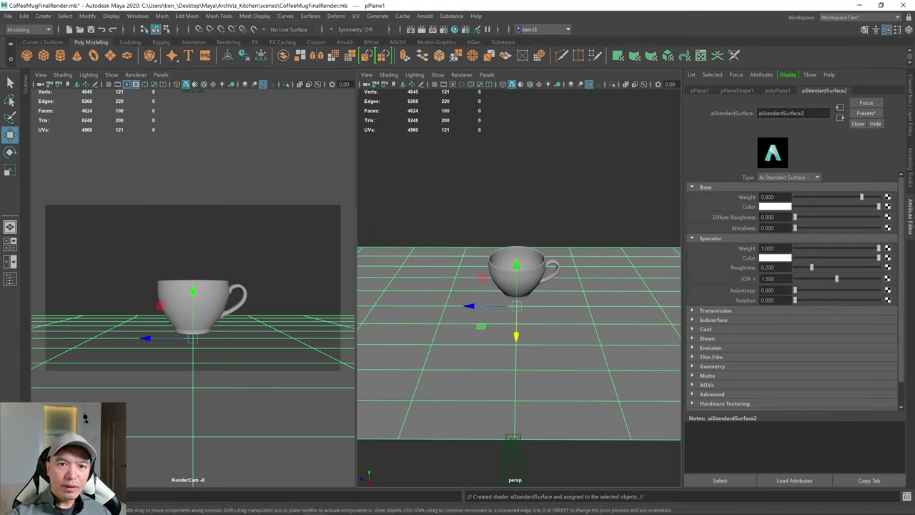
# - Rename the floor plane's material as ai_FloorPlane
pyautogui.doubleClick(801, 113)
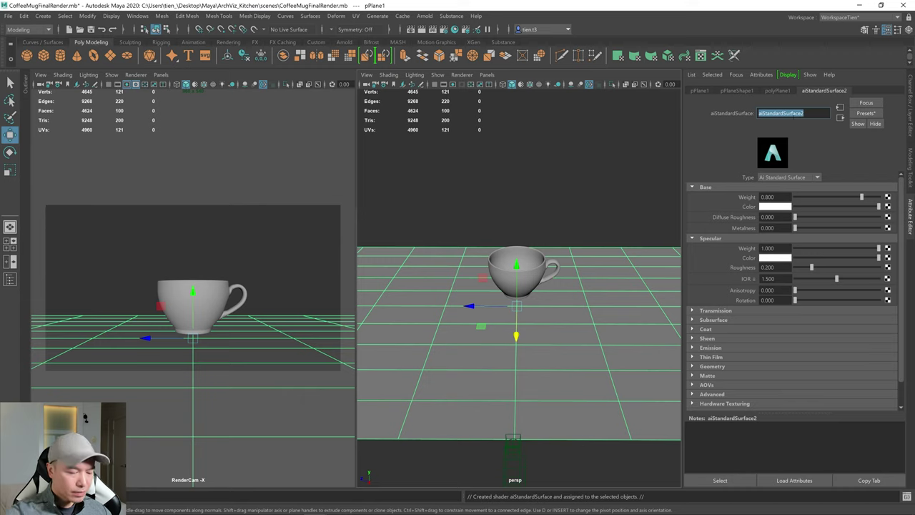
pyautogui.write('ai_FloorPlane')
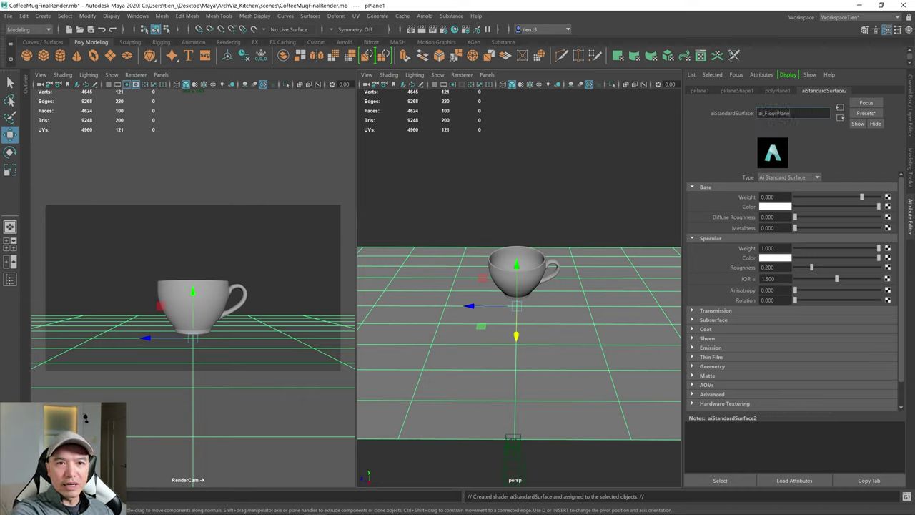
pyautogui.press('Return')
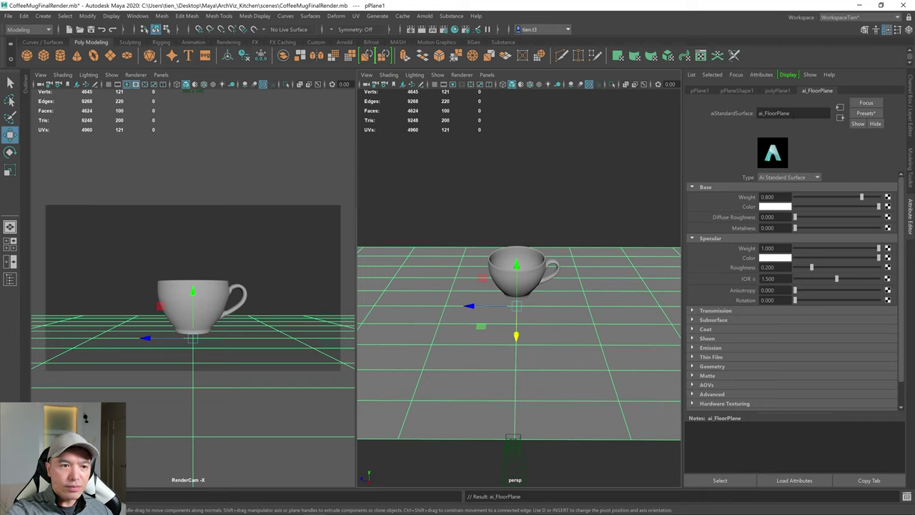
# - Change the ai_FloorPlane base color to grey and deselect the plane
pyautogui.click(775, 206)
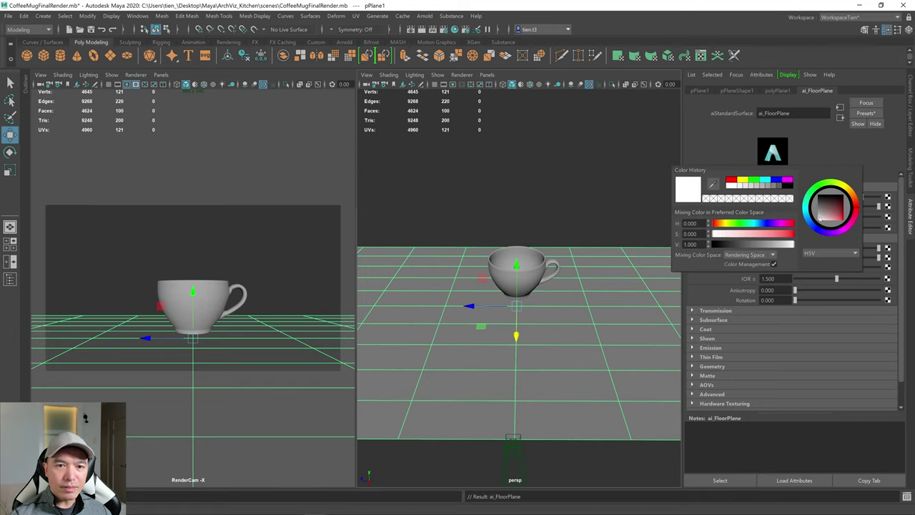
pyautogui.click(815, 220)
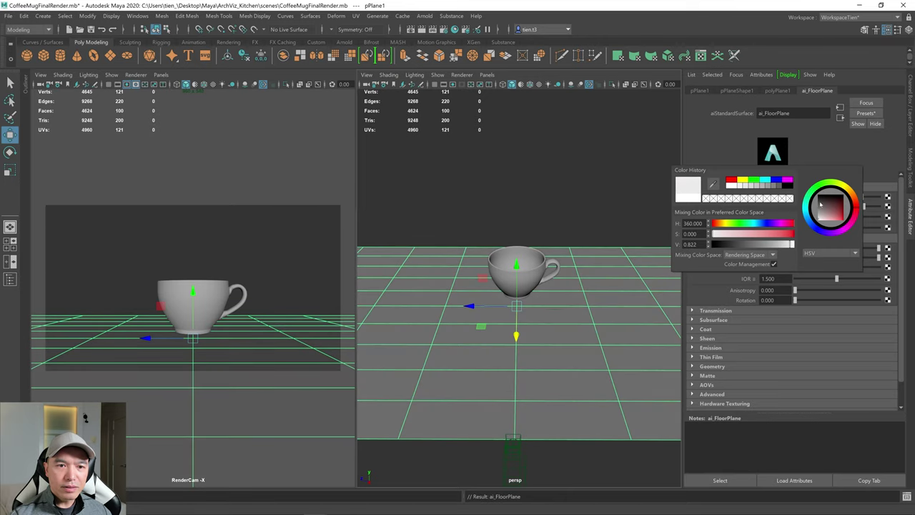
pyautogui.click(487, 223)
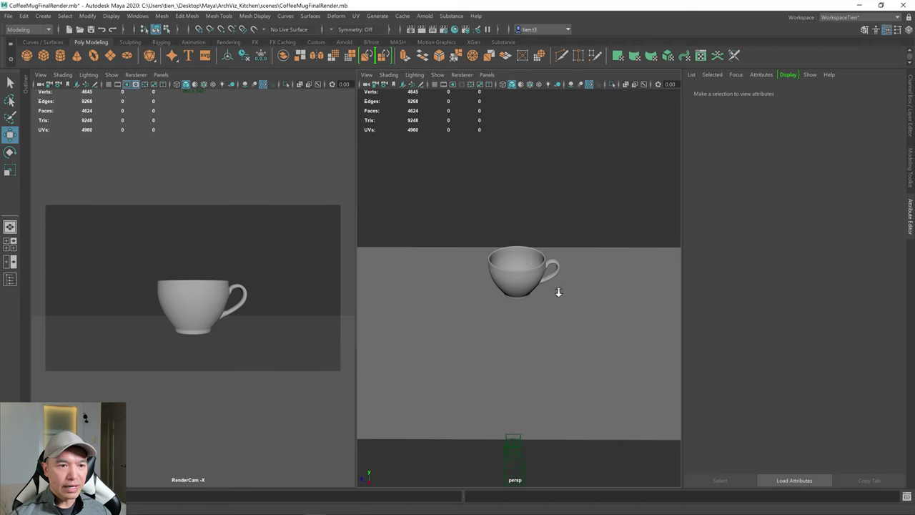
# - Open the Hypershade, select the ai_Cup material and restore the window to a smaller size so the viewport shows
pyautogui.scroll(3, 557, 293)
pyautogui.click(527, 252)
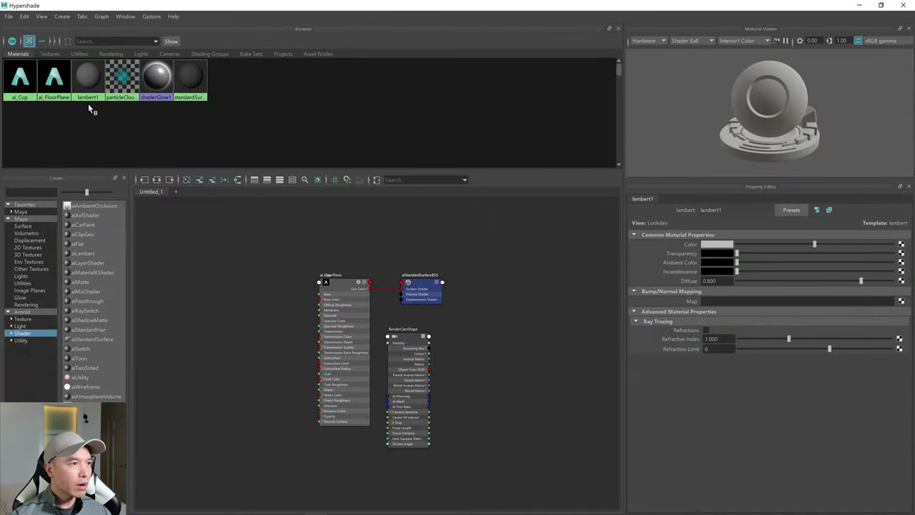
pyautogui.click(22, 79)
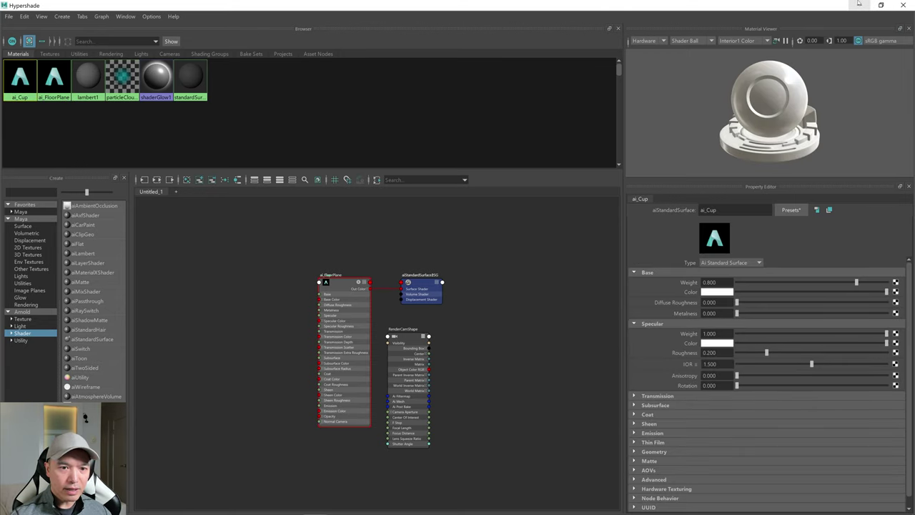
pyautogui.click(881, 4)
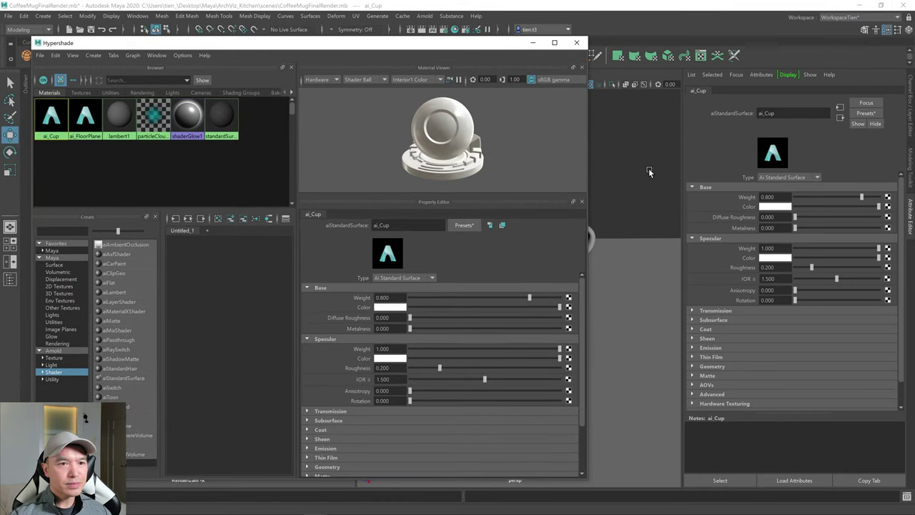
# - Collapse the attribute editor, select the cup mesh and assign the ai_Cup material to it from the Hypershade
pyautogui.click(644, 186)
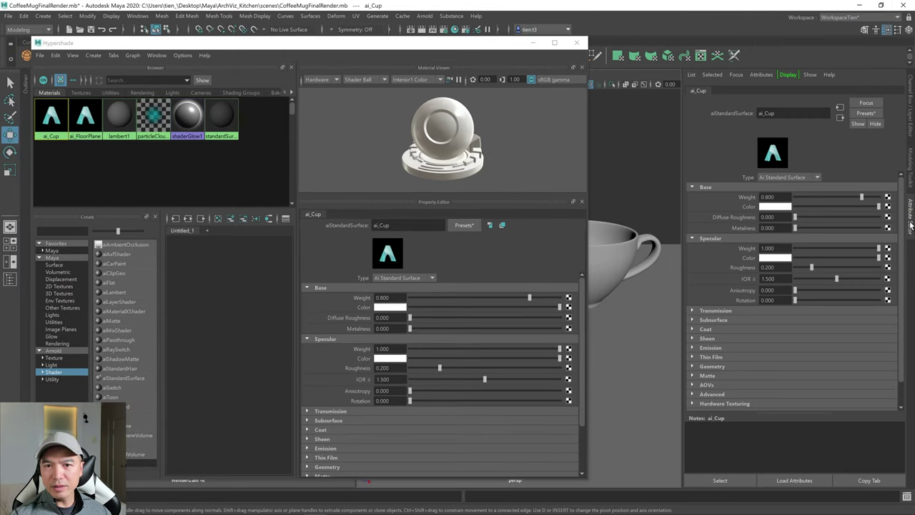
pyautogui.click(910, 226)
pyautogui.click(708, 269)
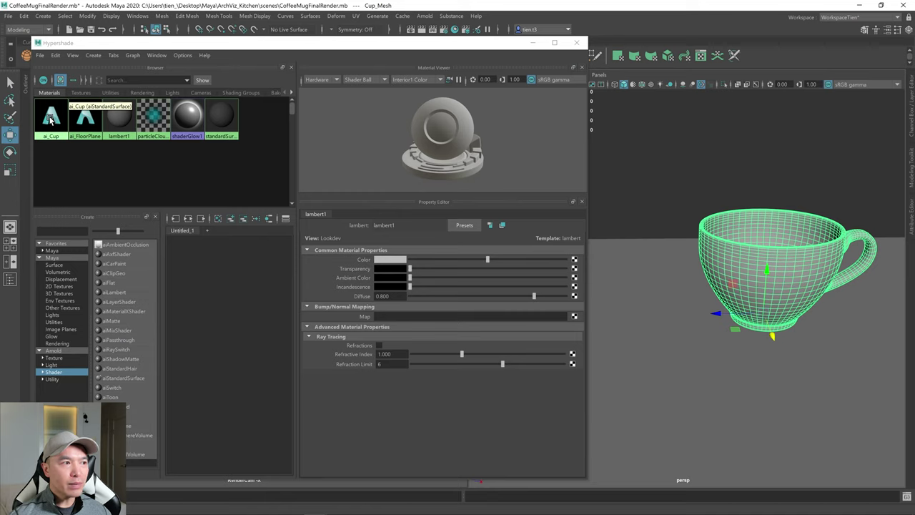
pyautogui.moveTo(51, 120); pyautogui.dragTo(776, 279, button='middle')
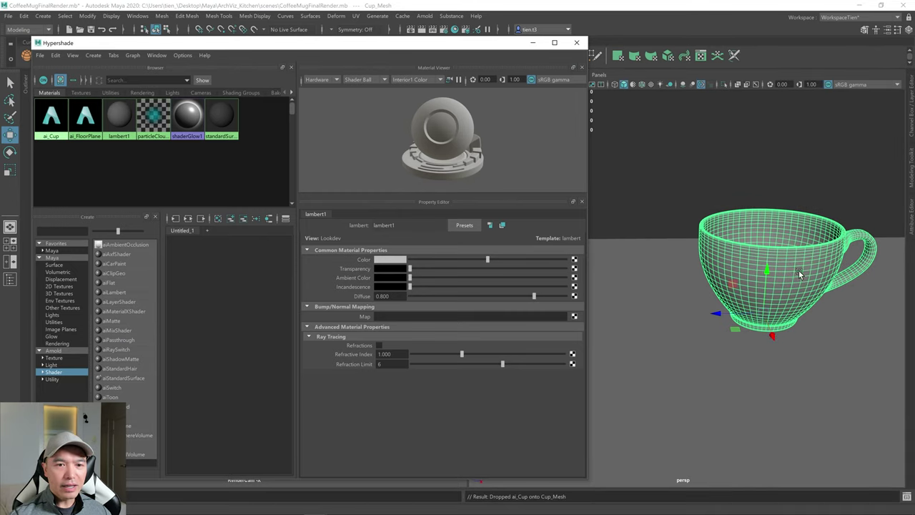
# - Close the Hypershade and deselect the cup
pyautogui.keyDown('alt'); pyautogui.moveTo(815, 260); pyautogui.dragTo(802, 278); pyautogui.keyUp('alt')
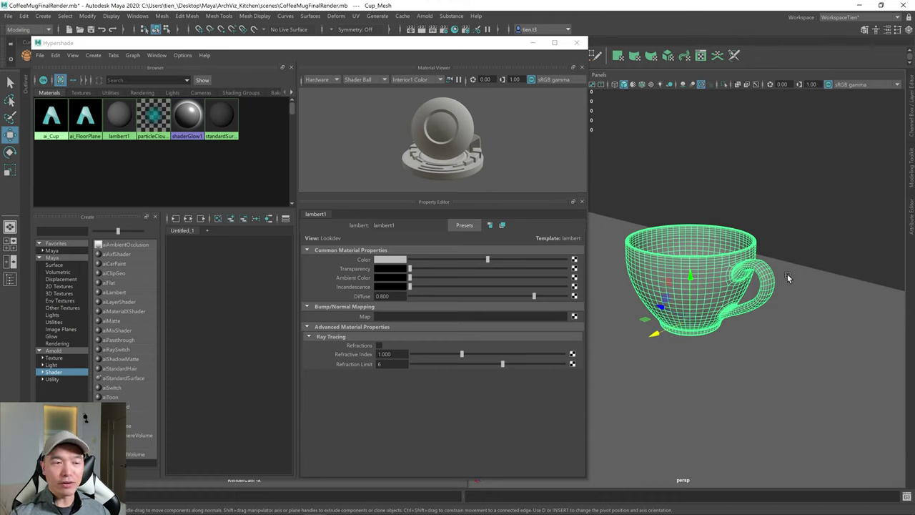
pyautogui.scroll(-5, 787, 274)
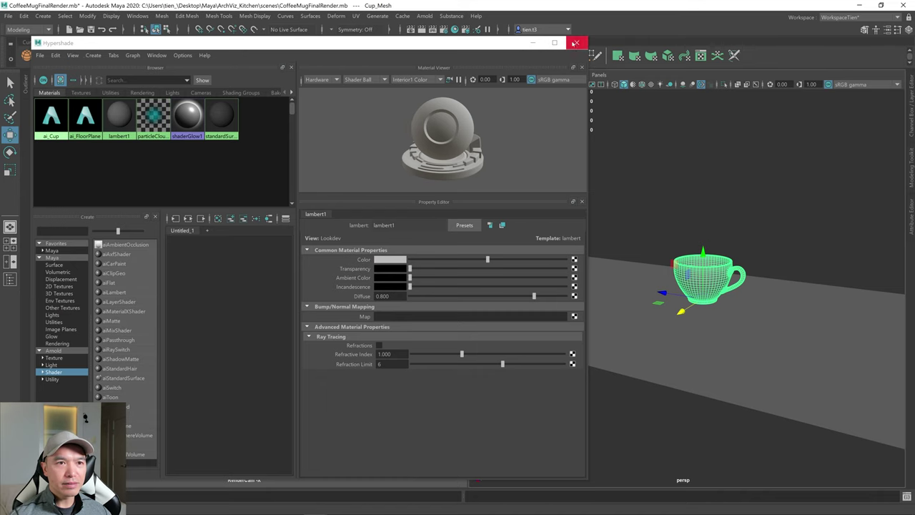
pyautogui.click(577, 42)
pyautogui.keyDown('alt'); pyautogui.moveTo(698, 193); pyautogui.dragTo(710, 258); pyautogui.keyUp('alt')
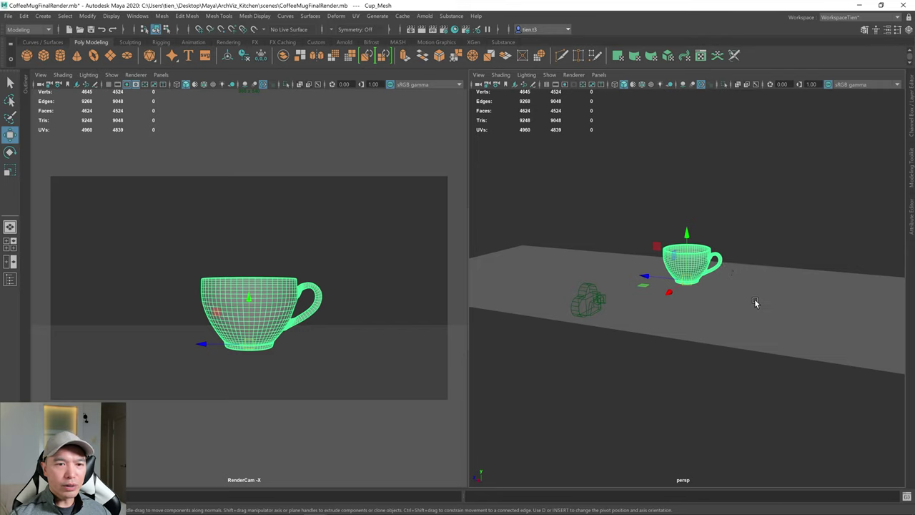
pyautogui.keyDown('alt'); pyautogui.moveTo(751, 304); pyautogui.dragTo(775, 329, button='middle'); pyautogui.keyUp('alt')
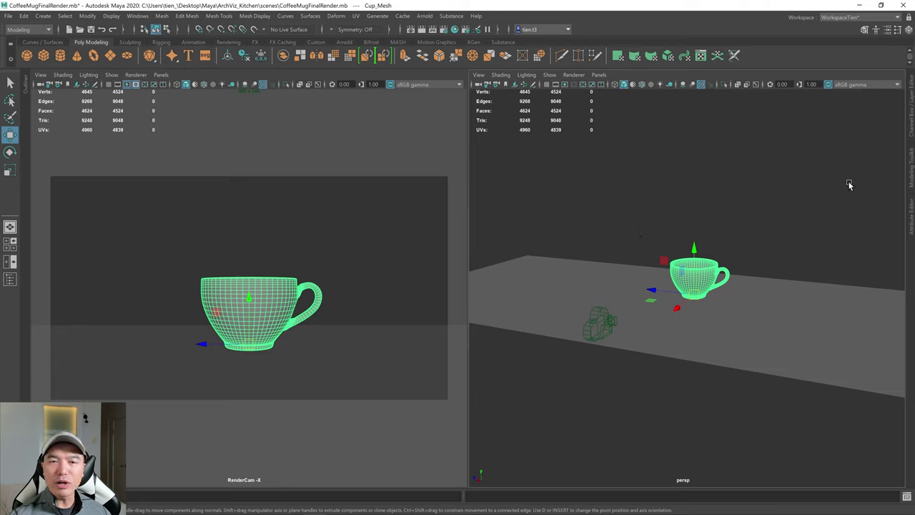
pyautogui.keyDown('alt'); pyautogui.moveTo(795, 200); pyautogui.dragTo(779, 257); pyautogui.keyUp('alt')
pyautogui.click(800, 243)
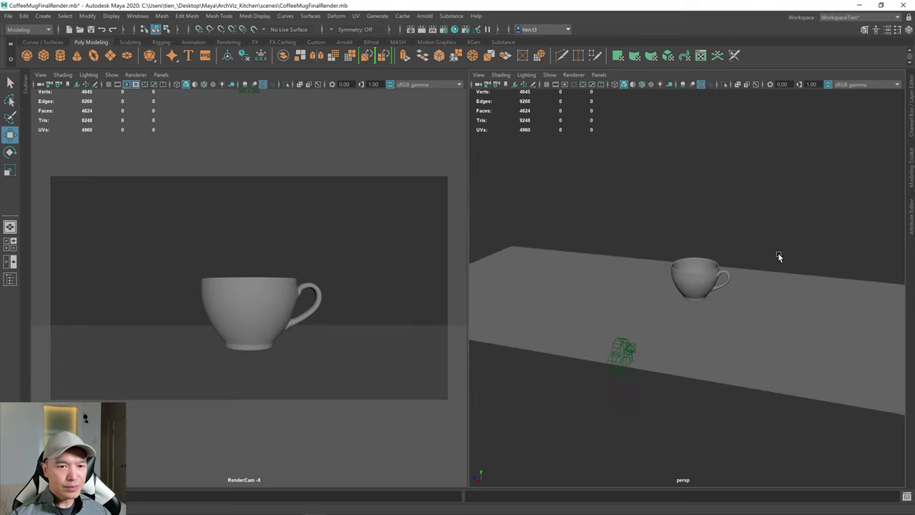
# - Add an Arnold area light on the handle side of the cup and rotate it to face the cup
pyautogui.click(346, 42)
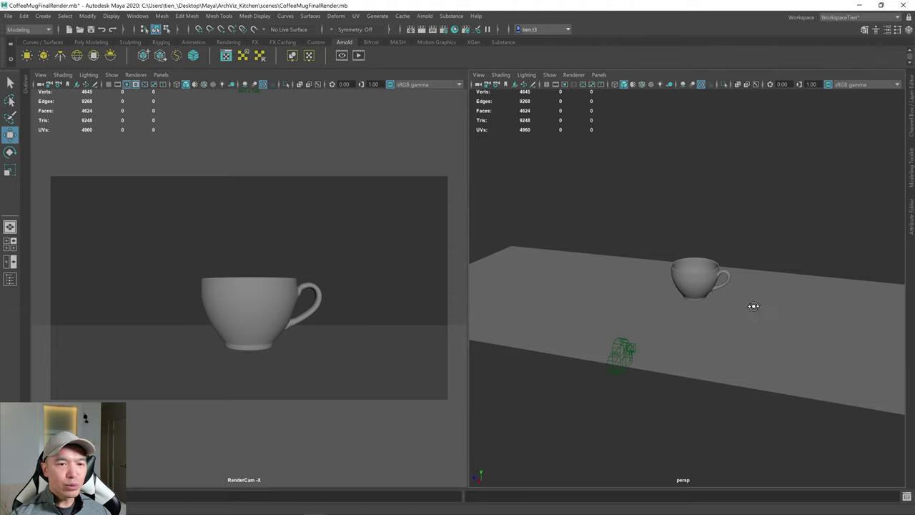
pyautogui.keyDown('alt'); pyautogui.moveTo(754, 307); pyautogui.dragTo(757, 285); pyautogui.keyUp('alt')
pyautogui.scroll(5, 755, 282)
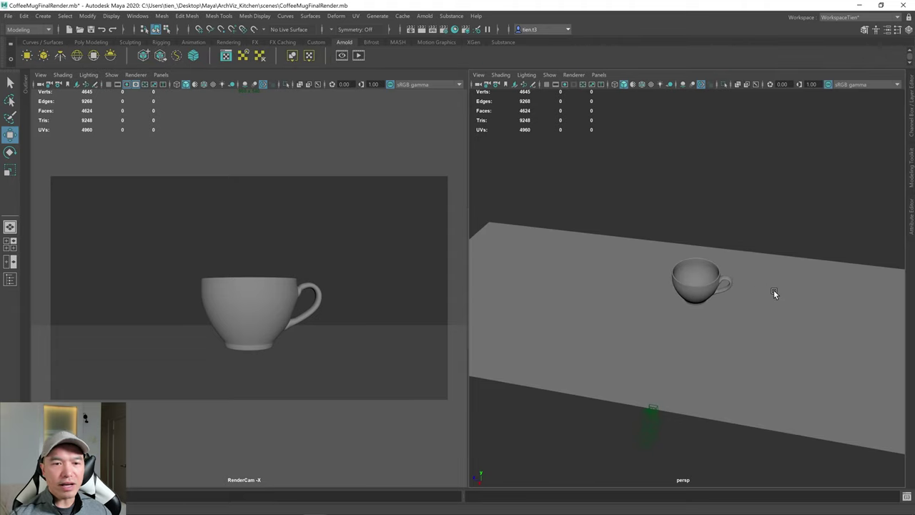
pyautogui.keyDown('alt'); pyautogui.moveTo(717, 319); pyautogui.dragTo(710, 258); pyautogui.keyUp('alt')
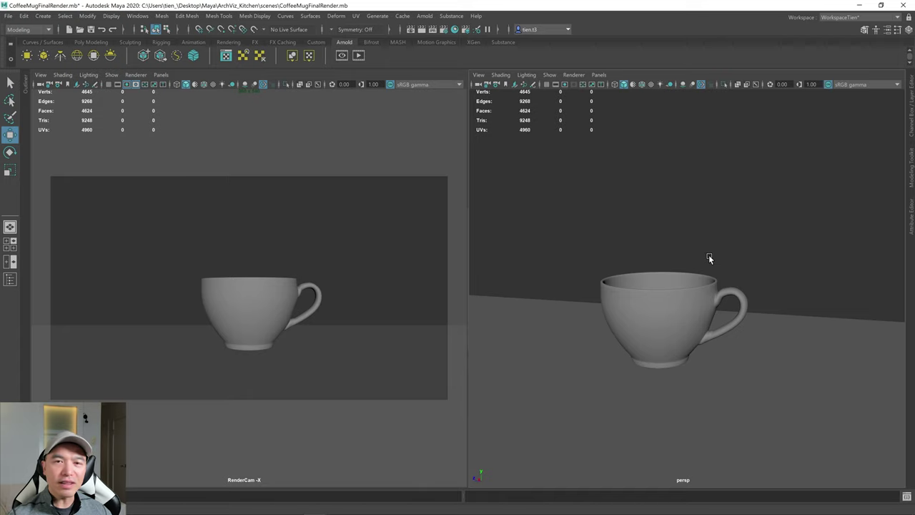
pyautogui.scroll(-5, 709, 258)
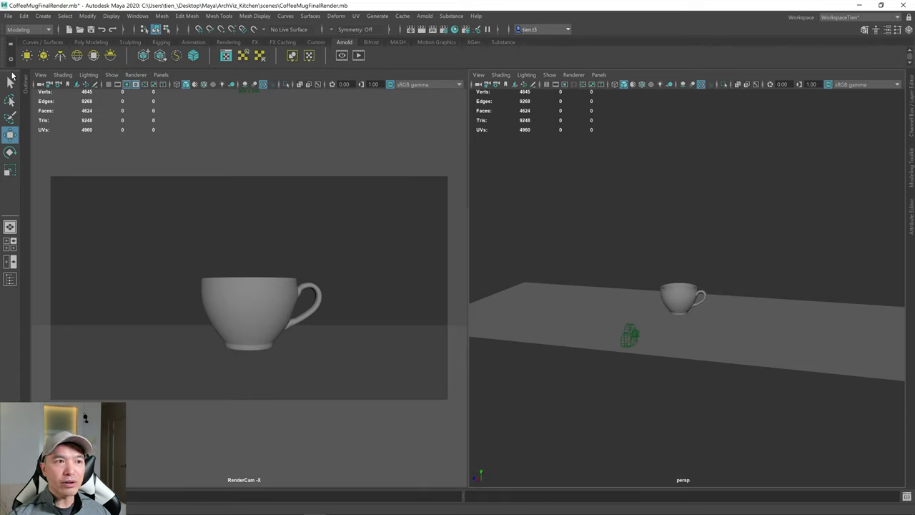
pyautogui.click(27, 55)
pyautogui.moveTo(705, 327)
pyautogui.keyDown('alt'); pyautogui.mouseDown()
pyautogui.moveTo(689, 325)
pyautogui.moveTo(698, 329)
pyautogui.mouseUp(); pyautogui.keyUp('alt')
pyautogui.press('e')
pyautogui.moveTo(697, 362); pyautogui.dragTo(680, 291)
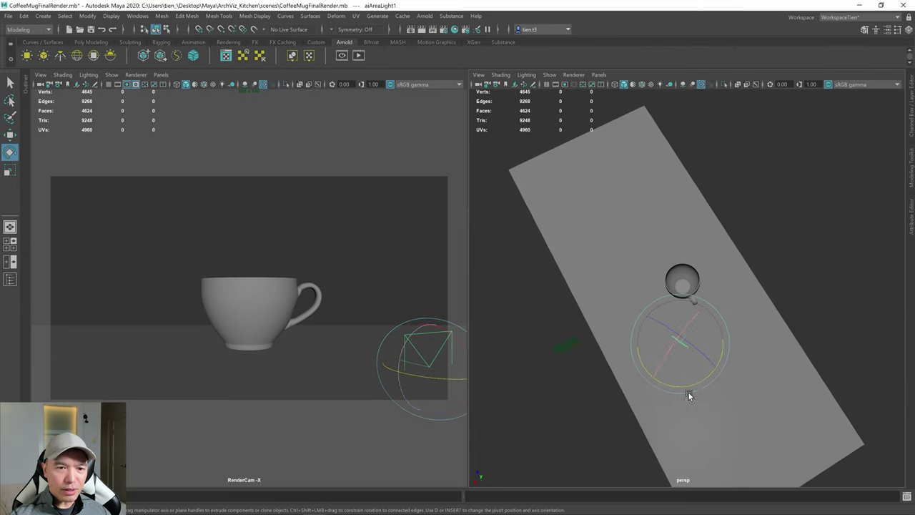
# - Reposition the area light beside the cup's handle and scale it up to be larger than the cup
pyautogui.keyDown('alt'); pyautogui.moveTo(686, 365); pyautogui.dragTo(710, 346); pyautogui.keyUp('alt')
pyautogui.press('w')
pyautogui.moveTo(657, 305); pyautogui.dragTo(647, 322)
pyautogui.keyDown('alt'); pyautogui.moveTo(718, 361); pyautogui.dragTo(721, 348); pyautogui.keyUp('alt')
pyautogui.press('r')
pyautogui.moveTo(696, 285); pyautogui.dragTo(761, 266)
pyautogui.keyDown('alt'); pyautogui.moveTo(712, 319); pyautogui.dragTo(715, 318); pyautogui.keyUp('alt')
# - Raise the area light beside the handle and angle it slightly down toward the cup
pyautogui.press('w')
pyautogui.moveTo(709, 224); pyautogui.dragTo(708, 206)
pyautogui.keyDown('alt'); pyautogui.moveTo(732, 297); pyautogui.dragTo(703, 277); pyautogui.keyUp('alt')
pyautogui.scroll(3, 730, 303)
pyautogui.press('e')
pyautogui.keyDown('alt'); pyautogui.moveTo(565, 344); pyautogui.dragTo(744, 319); pyautogui.keyUp('alt')
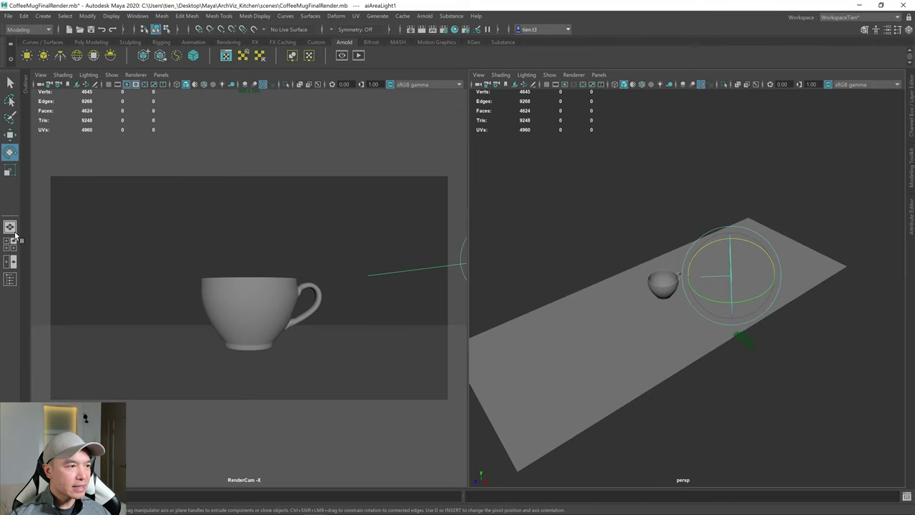
# - Show the Outliner and rename the area light as ai_KeyLight
pyautogui.click(10, 279)
pyautogui.doubleClick(62, 191)
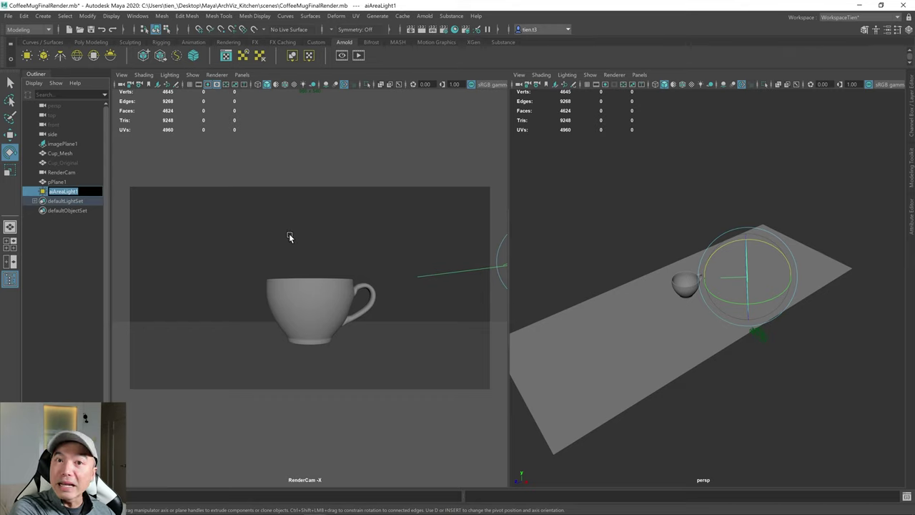
pyautogui.write('a')
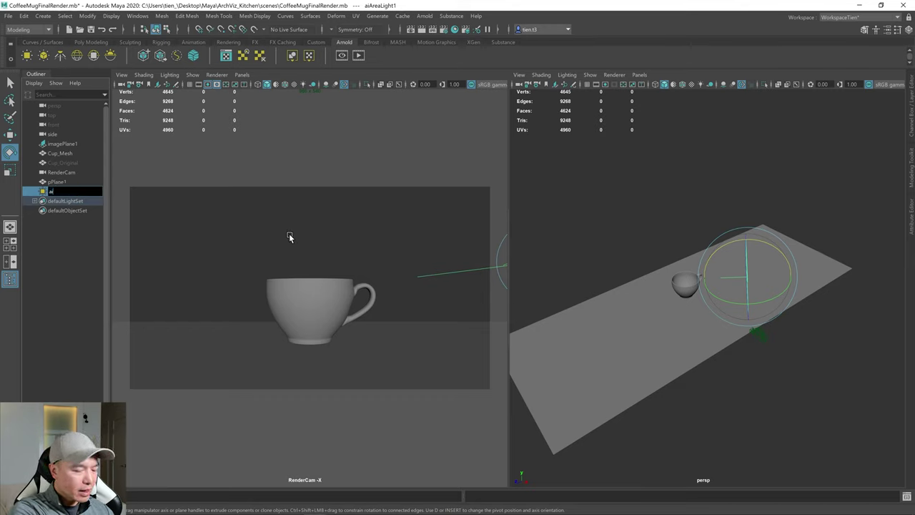
pyautogui.write('i_KeyLight')
pyautogui.press('Return')
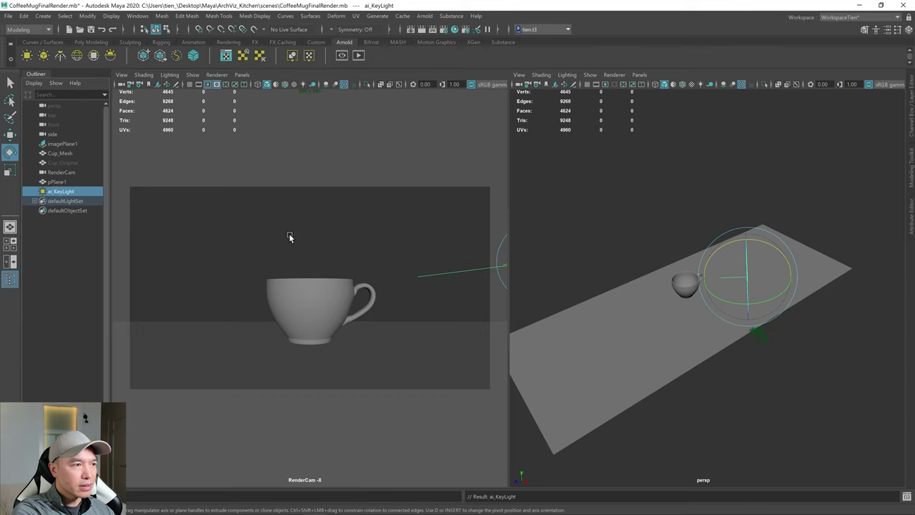
# - Add a second Arnold area light on the side opposite the handle, facing the cup, and raise it above the floor
pyautogui.keyDown('alt'); pyautogui.moveTo(727, 296); pyautogui.dragTo(642, 271); pyautogui.keyUp('alt')
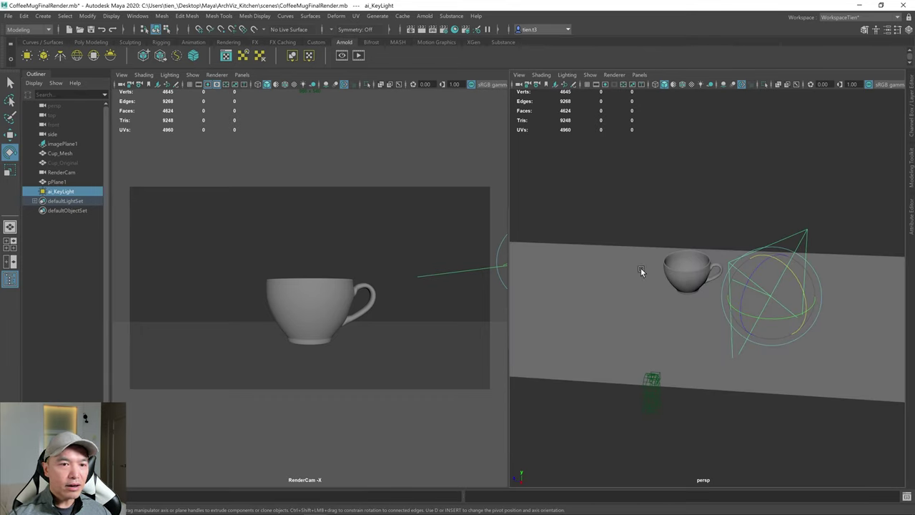
pyautogui.press('w')
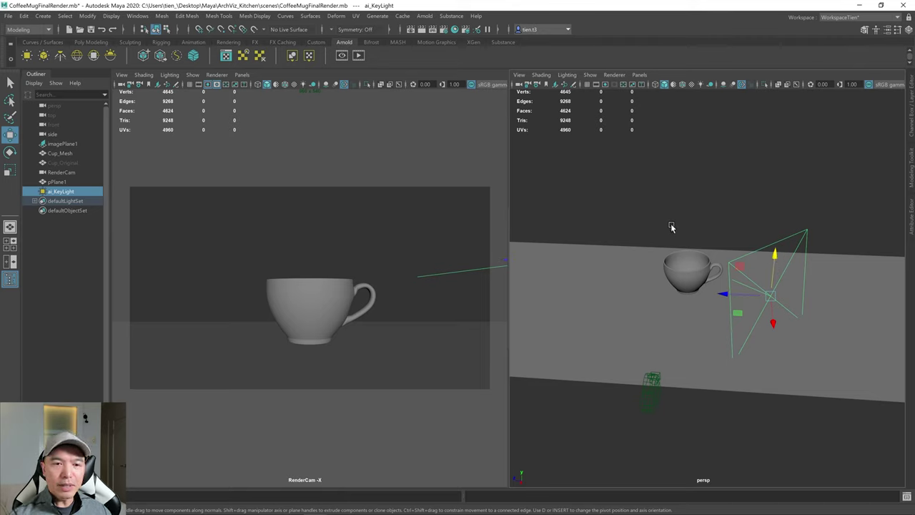
pyautogui.keyDown('alt'); pyautogui.moveTo(644, 311); pyautogui.dragTo(672, 266); pyautogui.keyUp('alt')
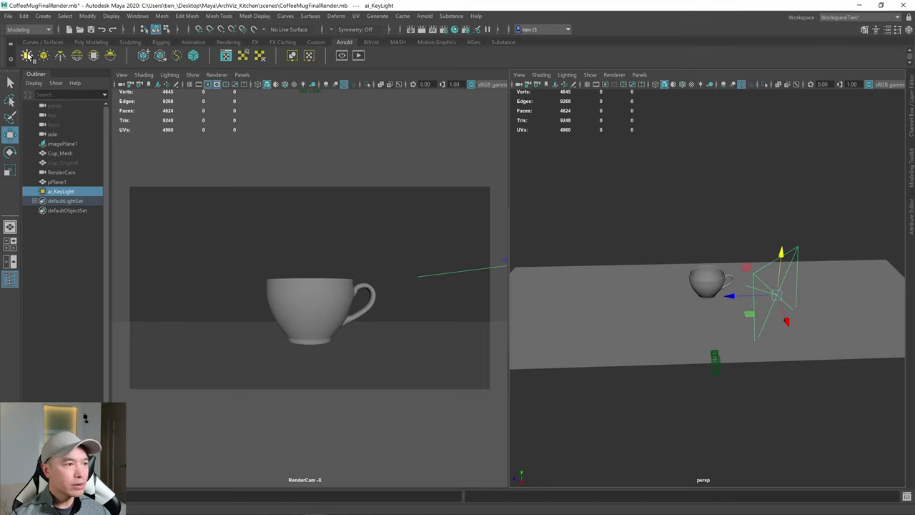
pyautogui.click(27, 56)
pyautogui.keyDown('alt'); pyautogui.moveTo(622, 270); pyautogui.dragTo(714, 340); pyautogui.keyUp('alt')
pyautogui.press('e')
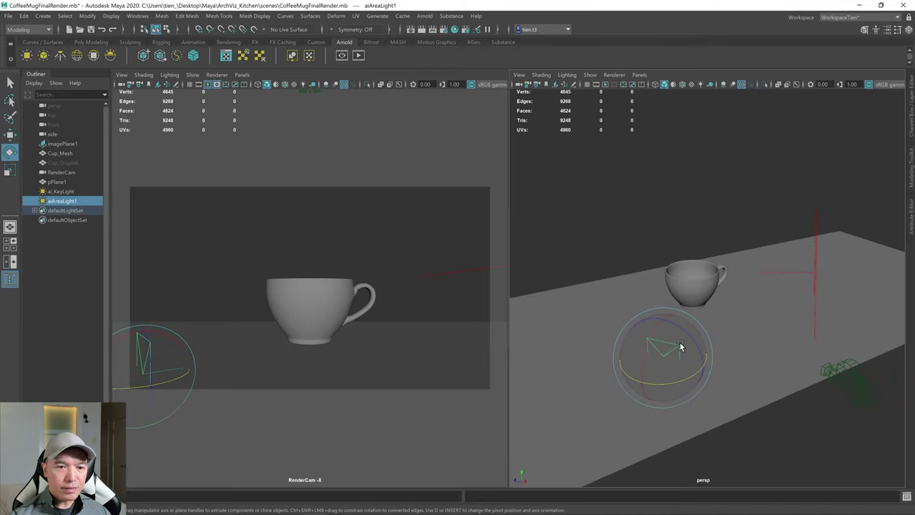
pyautogui.press('w')
pyautogui.moveTo(661, 322); pyautogui.dragTo(655, 152)
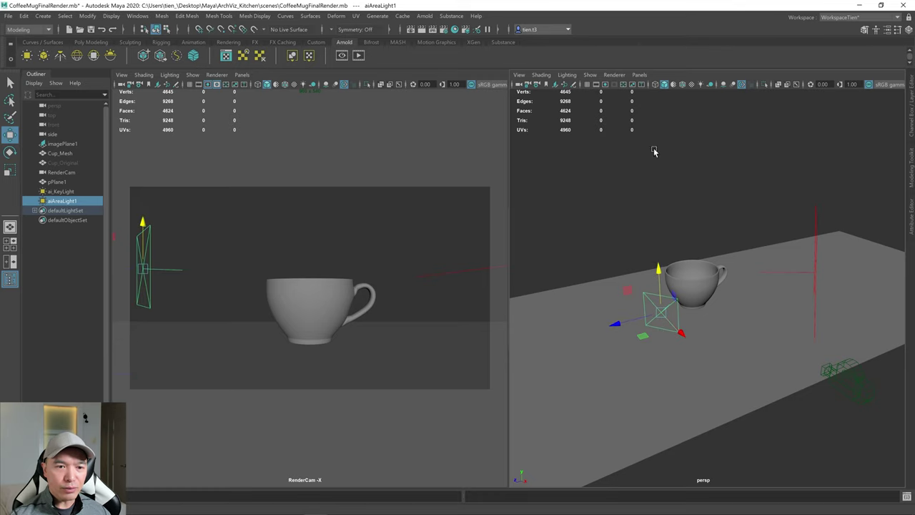
# - Preview the perspective view lit by the scene lights and return it to default lighting
pyautogui.click(701, 84)
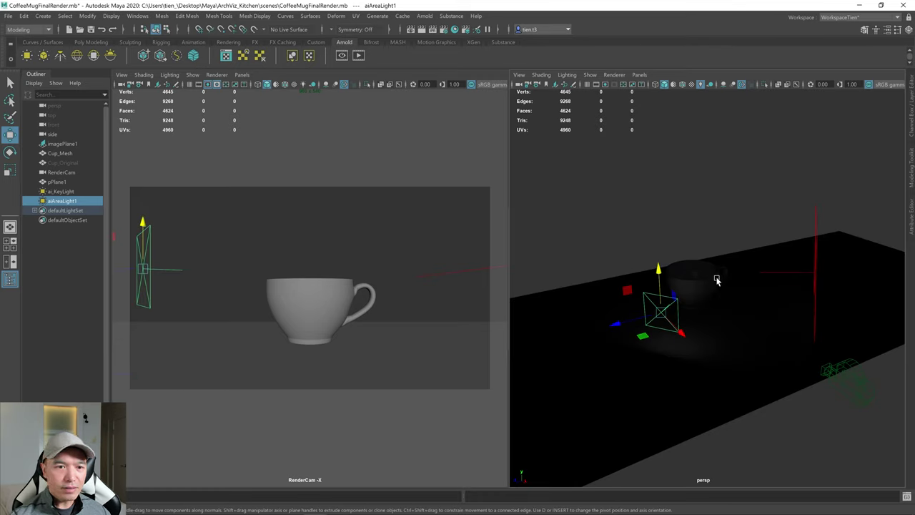
pyautogui.keyDown('alt'); pyautogui.moveTo(726, 303); pyautogui.dragTo(719, 288); pyautogui.keyUp('alt')
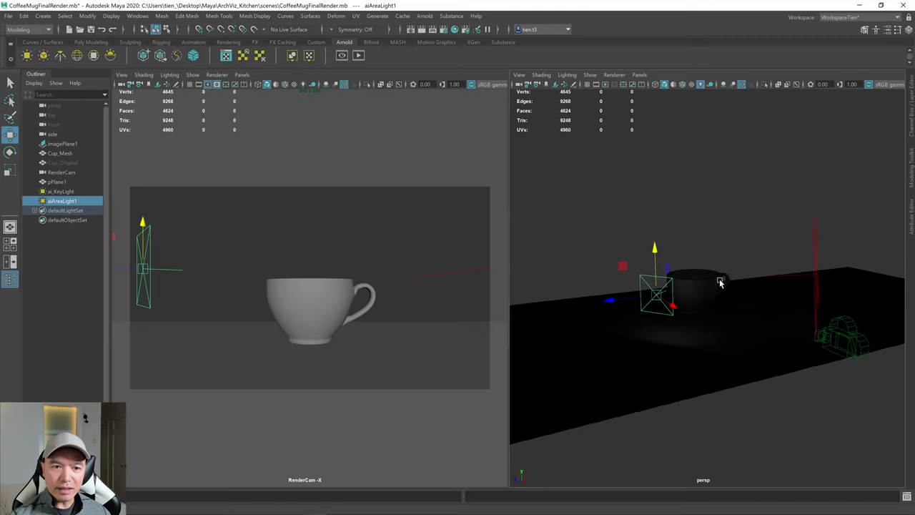
pyautogui.click(701, 84)
# - Scale up the second area light, rotate it toward the cup and fine-tune its height
pyautogui.keyDown('alt'); pyautogui.moveTo(773, 262); pyautogui.dragTo(725, 348); pyautogui.keyUp('alt')
pyautogui.press('r')
pyautogui.moveTo(653, 316); pyautogui.dragTo(725, 312)
pyautogui.press('e')
pyautogui.moveTo(662, 338); pyautogui.dragTo(675, 299)
pyautogui.press('r')
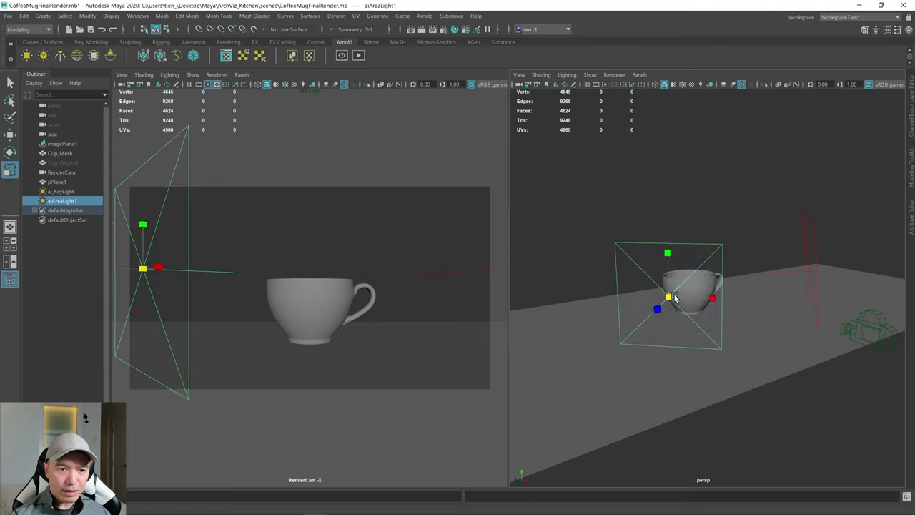
pyautogui.press('w')
pyautogui.moveTo(666, 254); pyautogui.dragTo(666, 250)
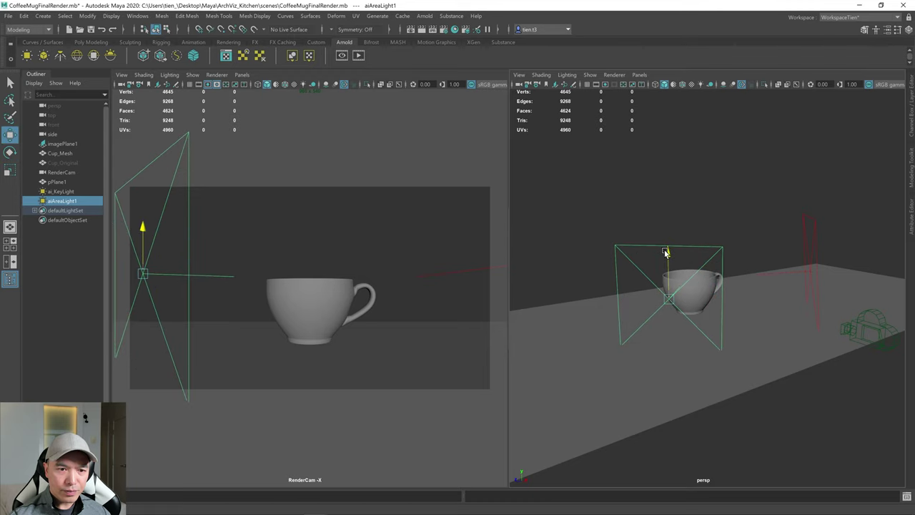
# - Tilt the second area light down toward the cup and move it higher and farther away from the cup
pyautogui.keyDown('alt'); pyautogui.moveTo(680, 308); pyautogui.dragTo(677, 250); pyautogui.keyUp('alt')
pyautogui.press('e')
pyautogui.press('w')
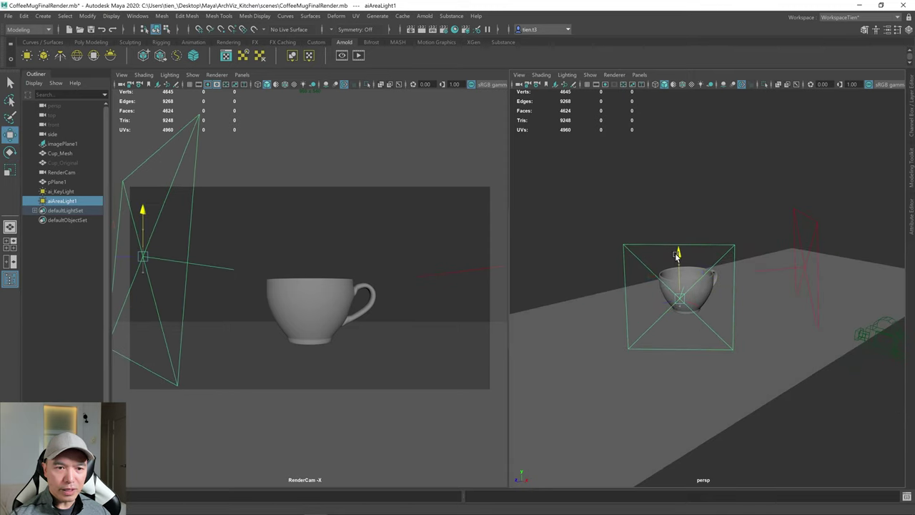
pyautogui.keyDown('alt'); pyautogui.moveTo(758, 322); pyautogui.dragTo(592, 335); pyautogui.keyUp('alt')
pyautogui.moveTo(579, 326); pyautogui.dragTo(532, 326, button='middle')
pyautogui.keyDown('alt'); pyautogui.moveTo(532, 327); pyautogui.dragTo(744, 321); pyautogui.keyUp('alt')
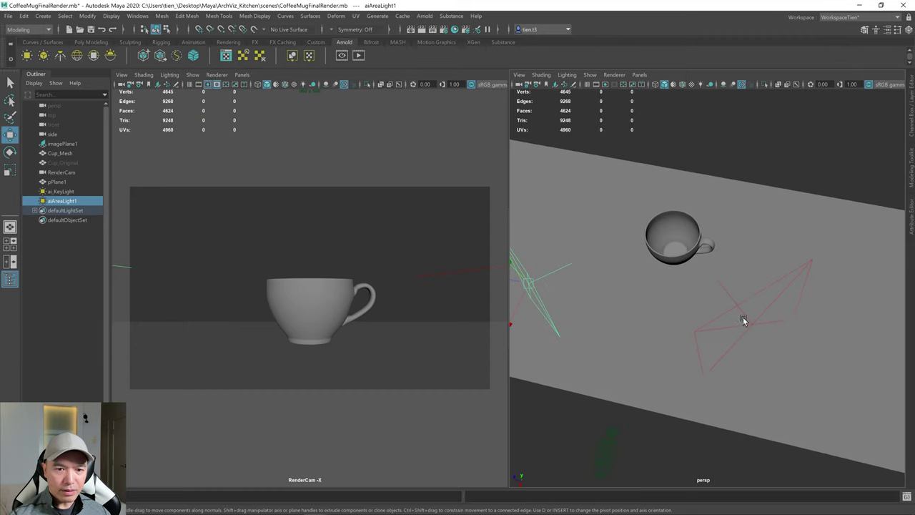
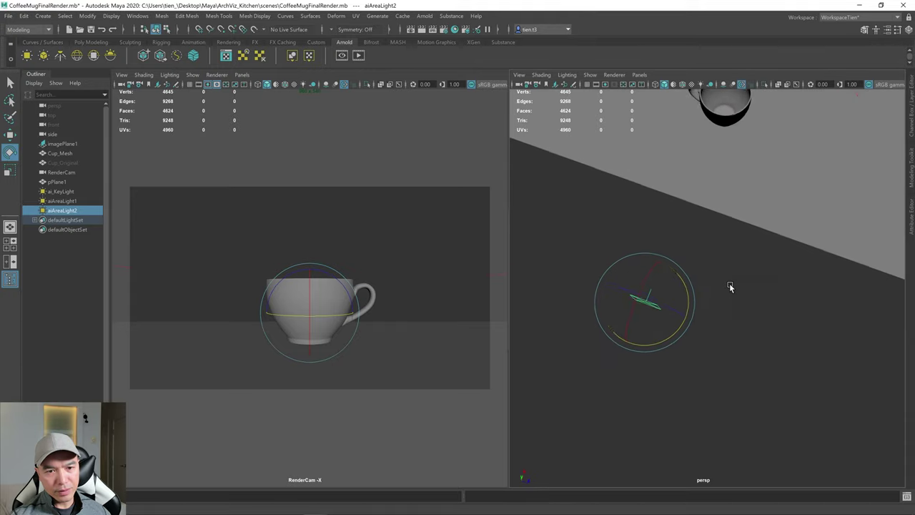
# - Scale up the third area light behind the cup and stretch it wider horizontally
pyautogui.press('r')
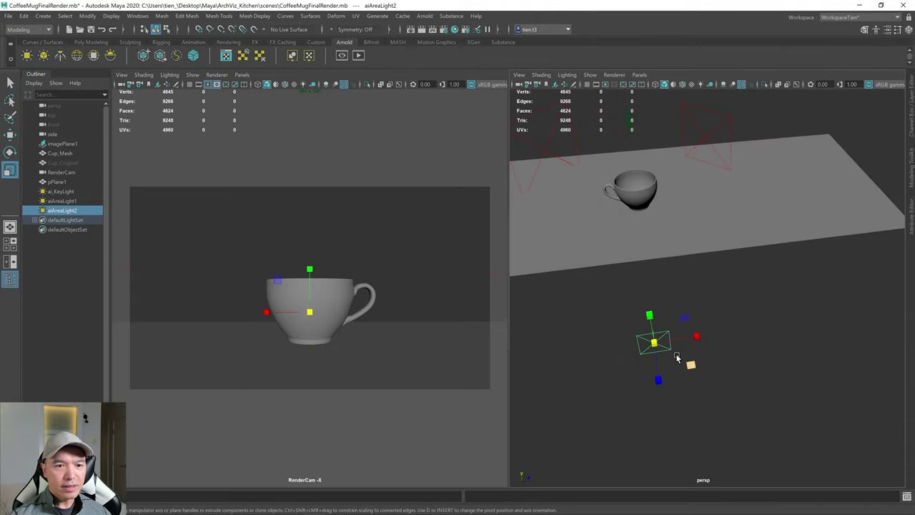
pyautogui.press('e')
pyautogui.press('r')
pyautogui.moveTo(671, 338); pyautogui.dragTo(818, 310)
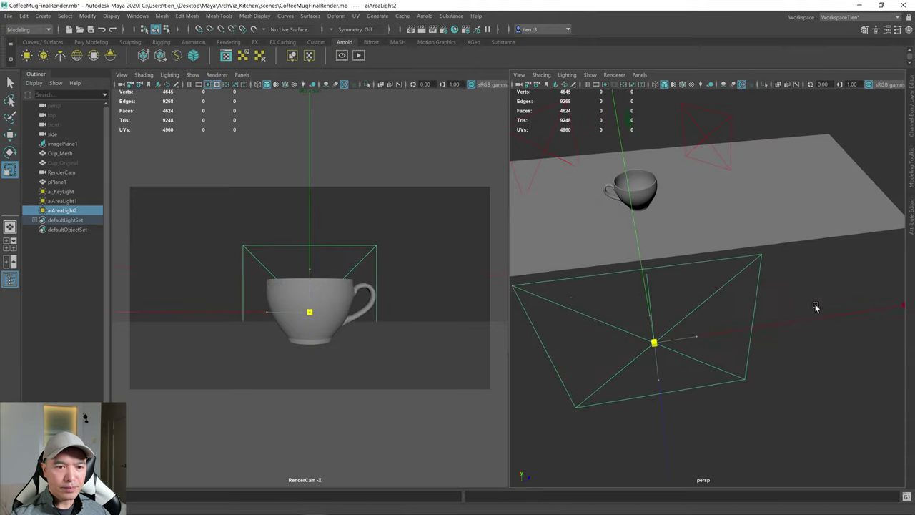
pyautogui.click(697, 337)
pyautogui.moveTo(697, 339); pyautogui.dragTo(698, 317)
# - Tilt the area light behind the cup down toward it and raise the light above the rim
pyautogui.press('e')
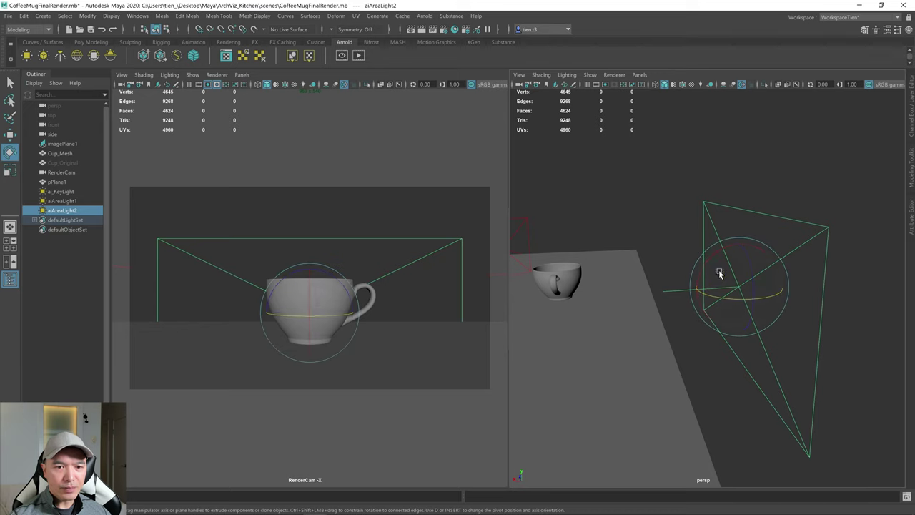
pyautogui.moveTo(719, 256); pyautogui.dragTo(713, 257)
pyautogui.press('w')
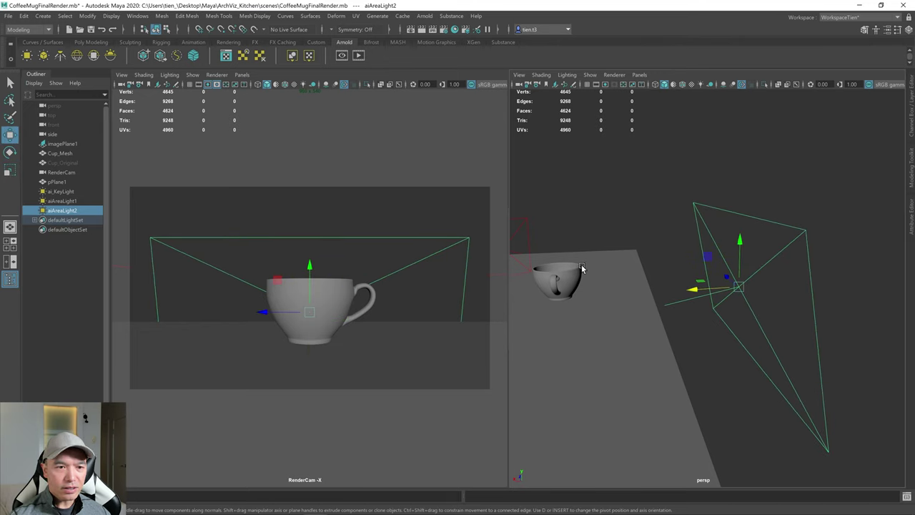
pyautogui.moveTo(744, 242); pyautogui.dragTo(686, 263)
pyautogui.keyDown('alt'); pyautogui.moveTo(755, 279); pyautogui.dragTo(785, 291); pyautogui.keyUp('alt')
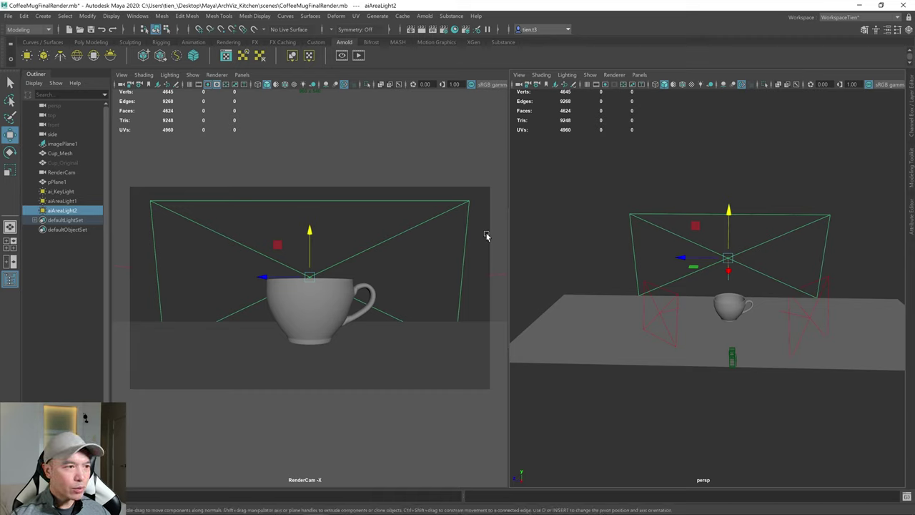
# - Scale up the area light behind the cup, widen it slightly, and move it higher and farther back from the cup
pyautogui.press('r')
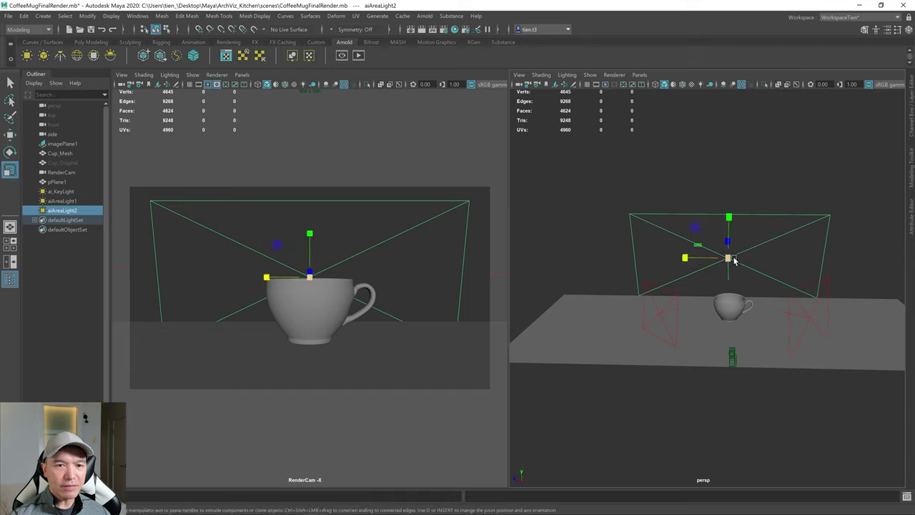
pyautogui.moveTo(734, 260); pyautogui.dragTo(771, 248)
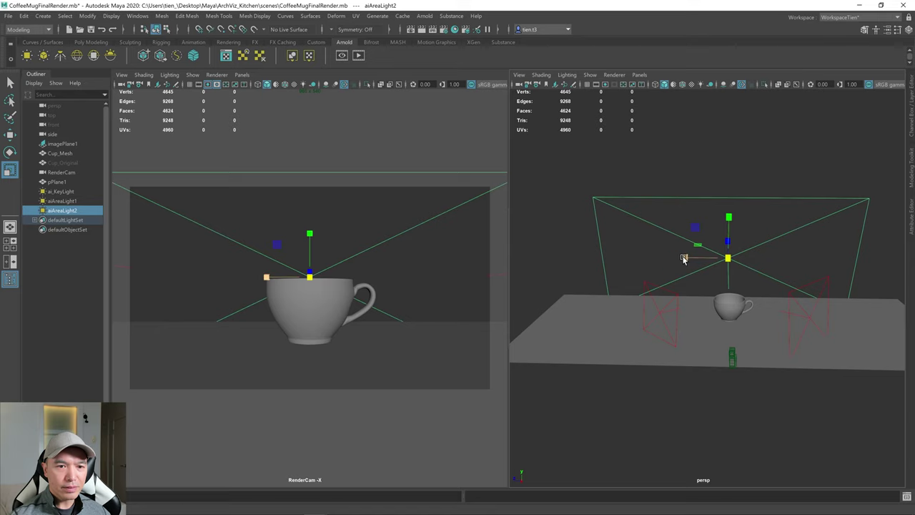
pyautogui.moveTo(684, 259); pyautogui.dragTo(678, 260)
pyautogui.keyDown('alt'); pyautogui.moveTo(736, 288); pyautogui.dragTo(684, 305); pyautogui.keyUp('alt')
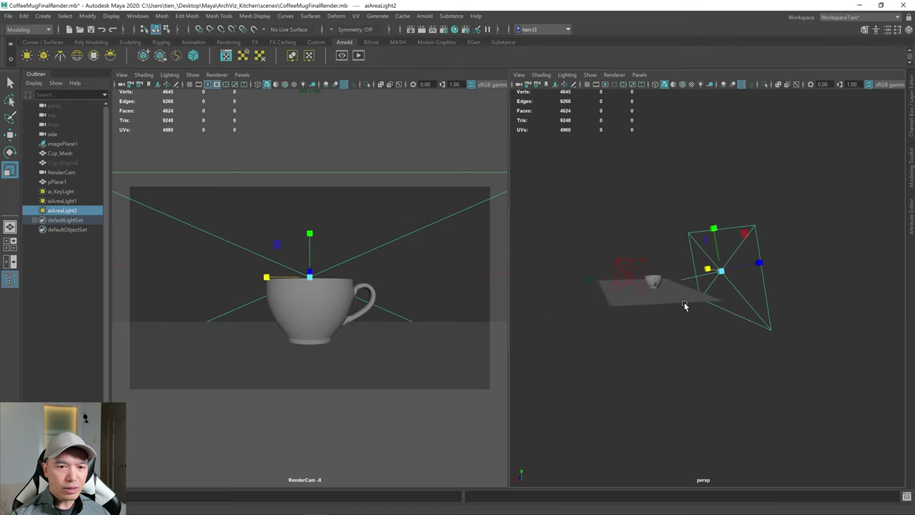
pyautogui.press('w')
pyautogui.moveTo(721, 235); pyautogui.dragTo(643, 259)
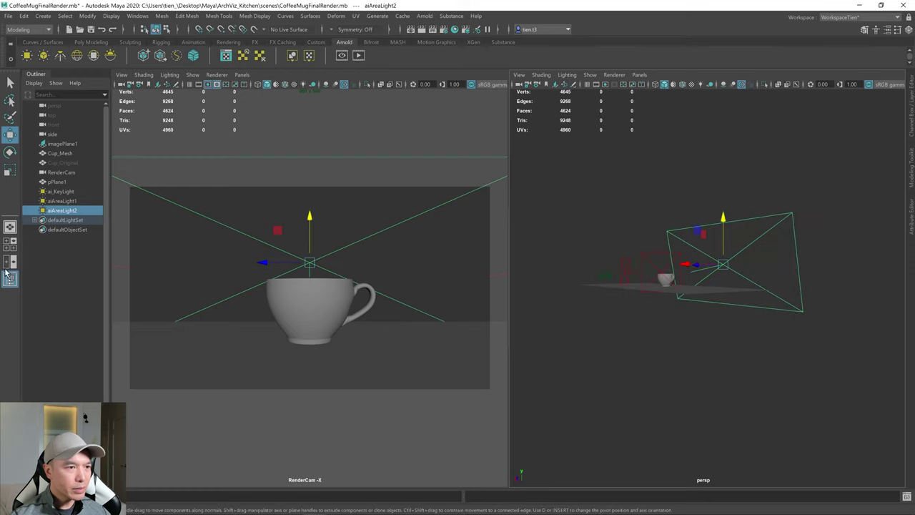
# - Rename the second area light, aiAreaLight1, as ai_FillLight
pyautogui.click(70, 203)
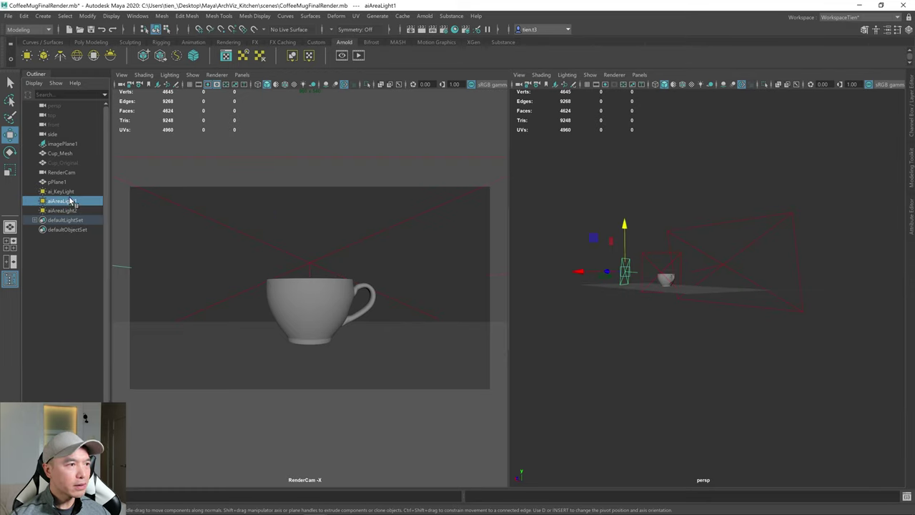
pyautogui.doubleClick(71, 202)
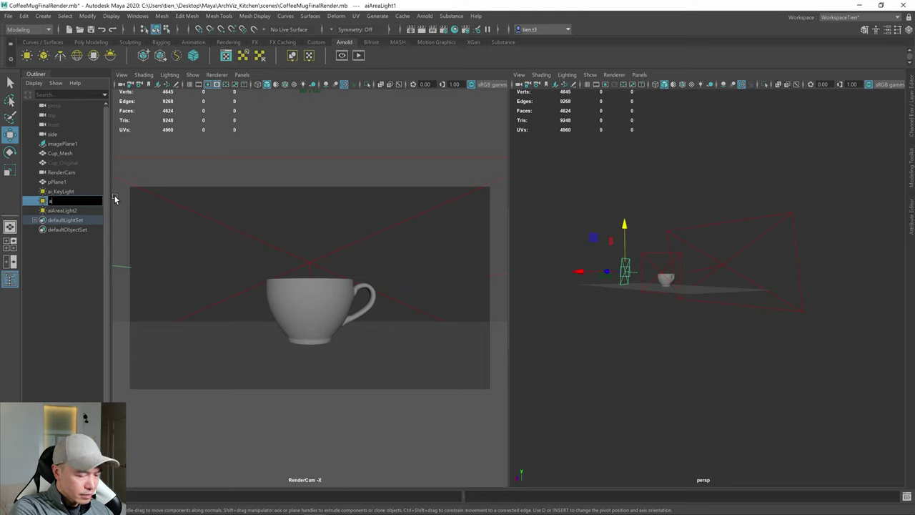
pyautogui.write('ai_FillLi')
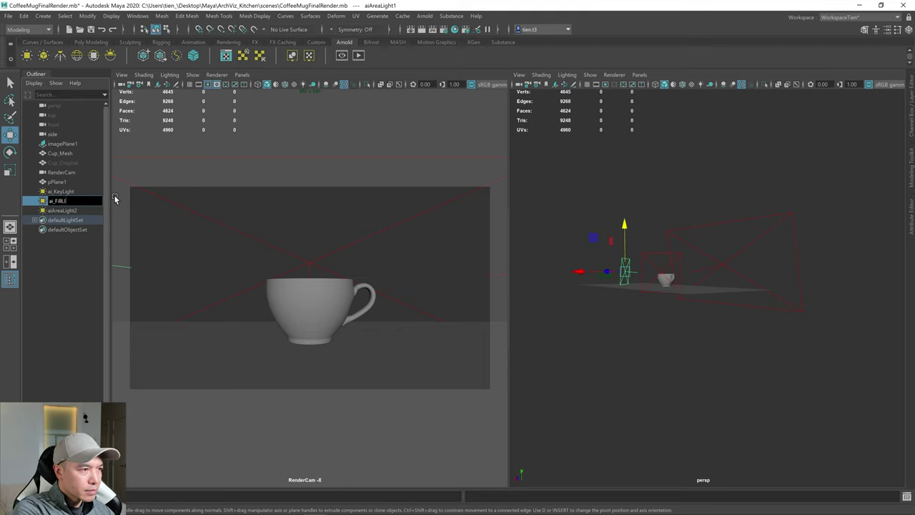
pyautogui.write('ght')
pyautogui.press('Return')
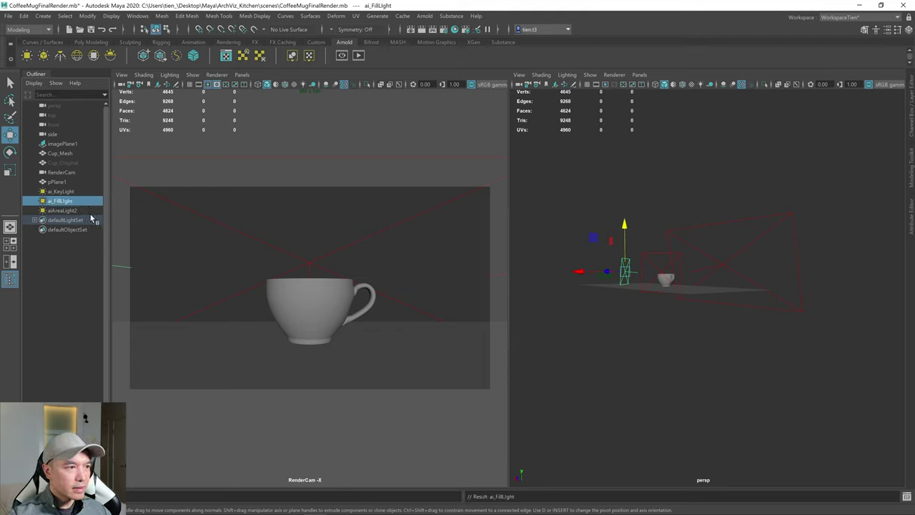
# - Rename the area light behind the cup as ai_BackLight
pyautogui.click(87, 209)
pyautogui.doubleClick(86, 210)
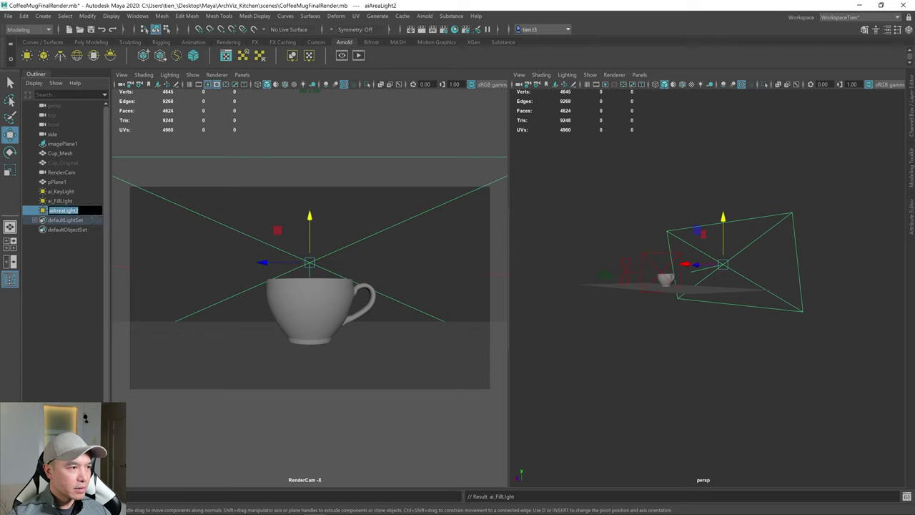
pyautogui.write('ack')
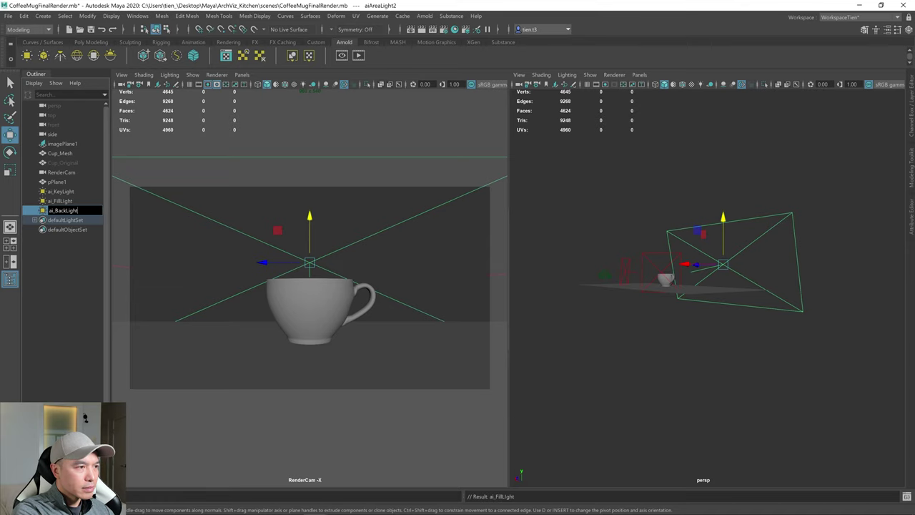
pyautogui.write('i_BackLight')
pyautogui.press('Return')
pyautogui.moveTo(729, 345)
pyautogui.keyDown('alt'); pyautogui.mouseDown()
pyautogui.moveTo(779, 336)
pyautogui.moveTo(732, 340)
pyautogui.mouseUp(); pyautogui.keyUp('alt')
pyautogui.scroll(6, 731, 340)
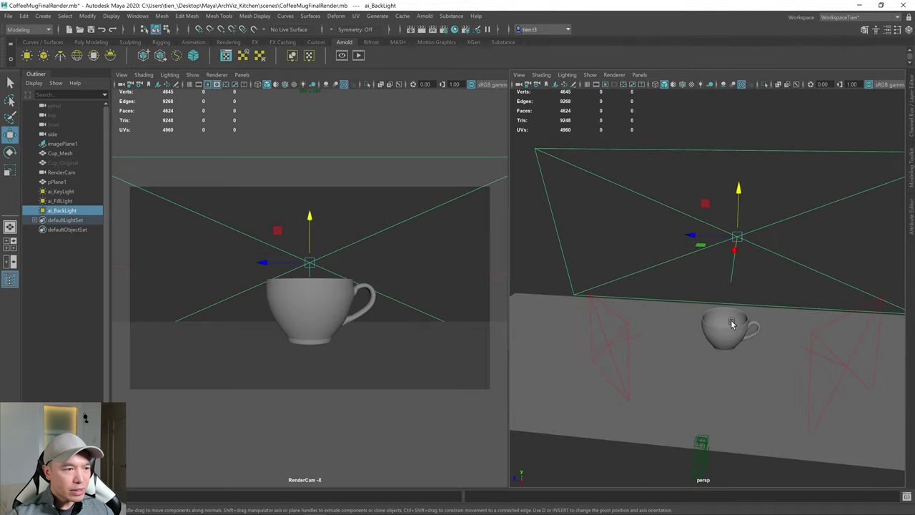
# - Deselect the light and dolly RenderCam slightly closer so the cup fills more of the frame
pyautogui.click(793, 289)
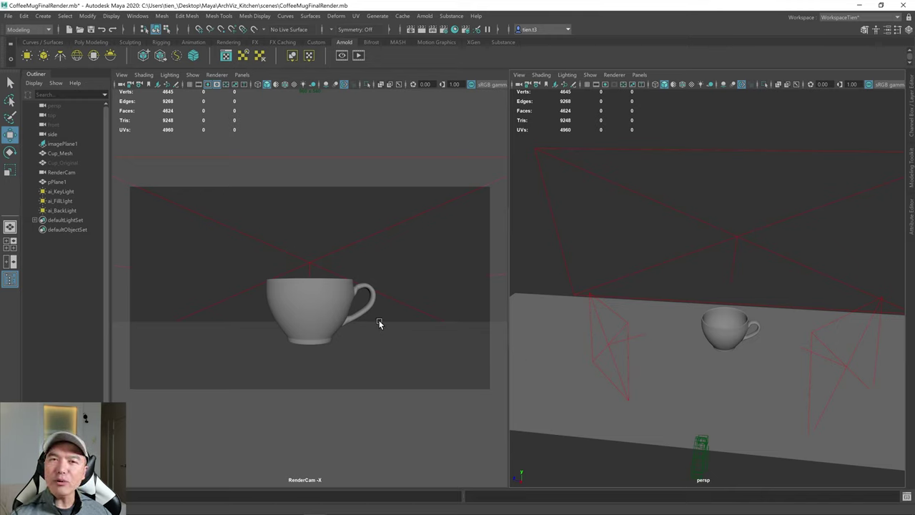
pyautogui.scroll(1, 357, 317)
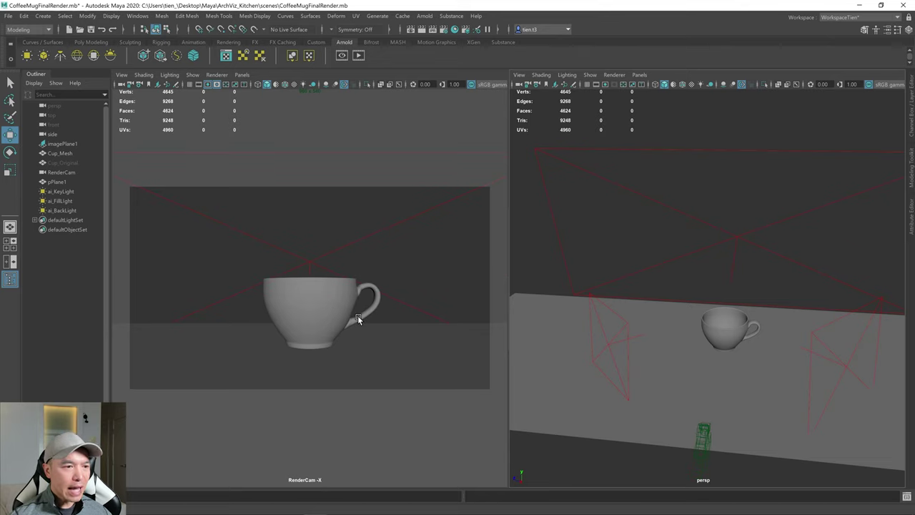
pyautogui.scroll(2, 357, 317)
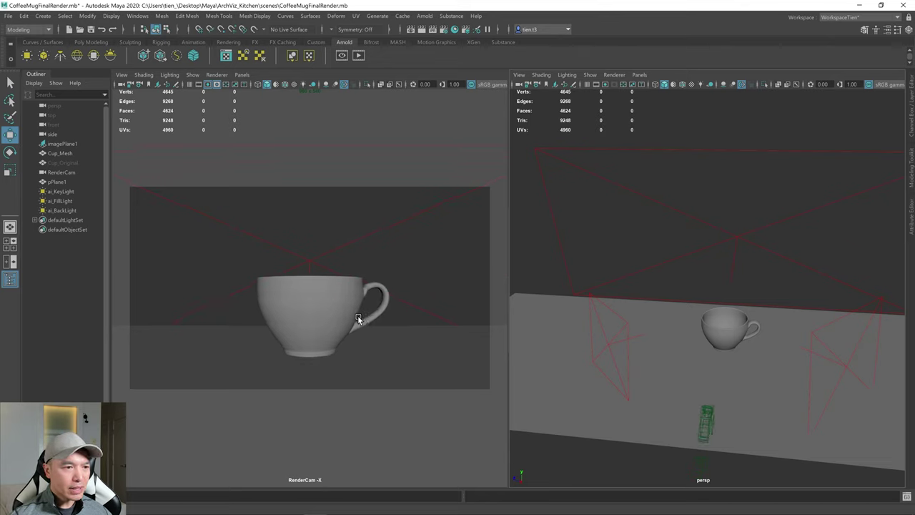
pyautogui.scroll(-1, 358, 317)
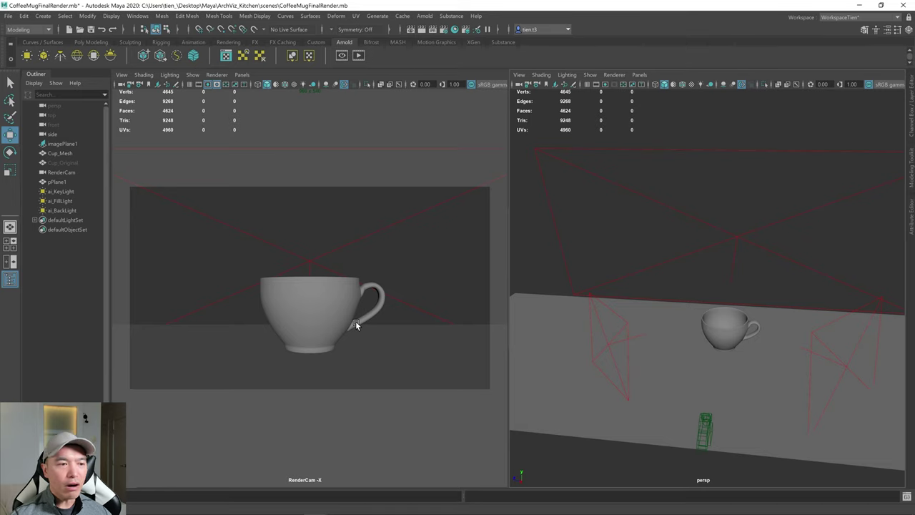
pyautogui.scroll(1, 372, 320)
pyautogui.scroll(-1, 348, 340)
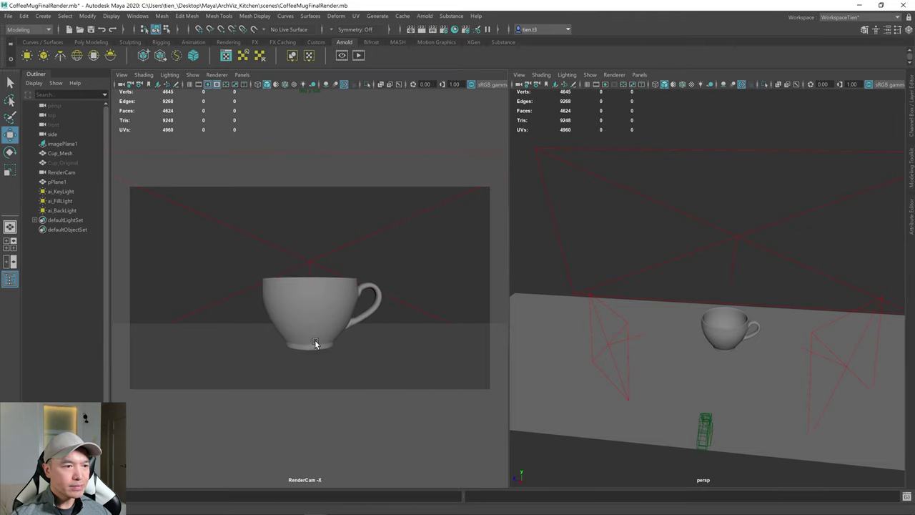
pyautogui.scroll(1, 317, 344)
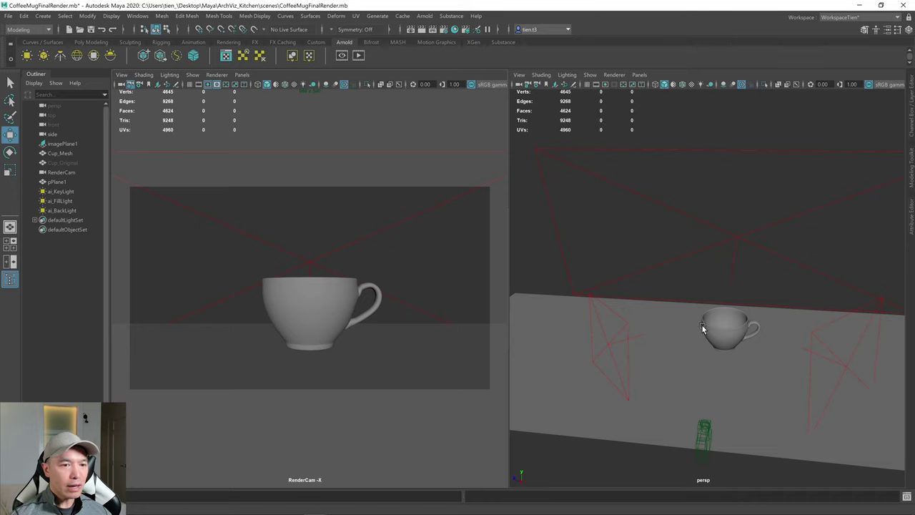
# - Hide cameras in the perspective view so RenderCam no longer obstructs the scene there
pyautogui.click(705, 437)
pyautogui.keyDown('alt'); pyautogui.moveTo(742, 305); pyautogui.dragTo(761, 354); pyautogui.keyUp('alt')
pyautogui.scroll(-5, 700, 354)
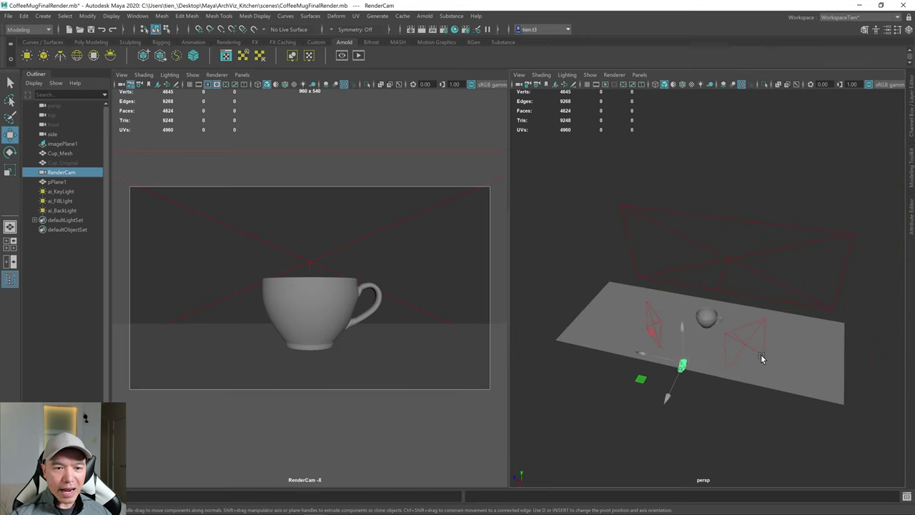
pyautogui.scroll(4, 761, 354)
pyautogui.keyDown('alt'); pyautogui.moveTo(739, 393); pyautogui.dragTo(746, 370, button='middle'); pyautogui.keyUp('alt')
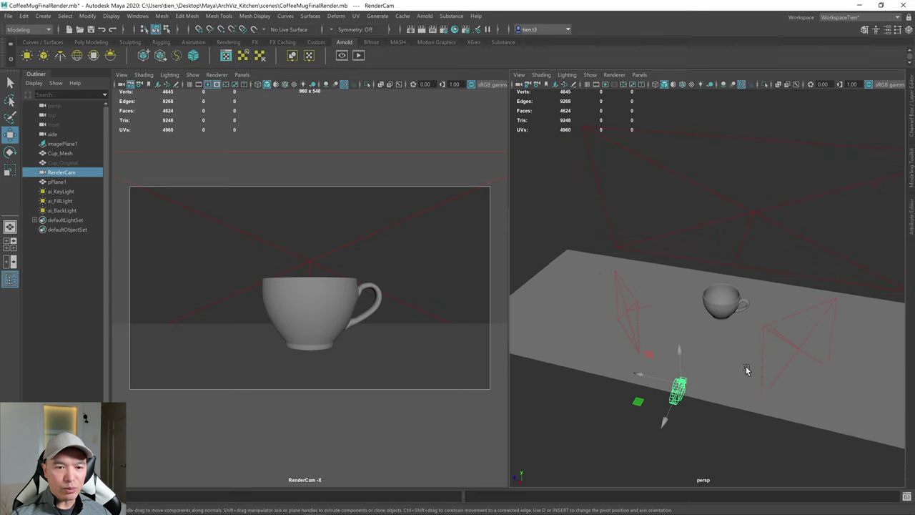
pyautogui.click(592, 75)
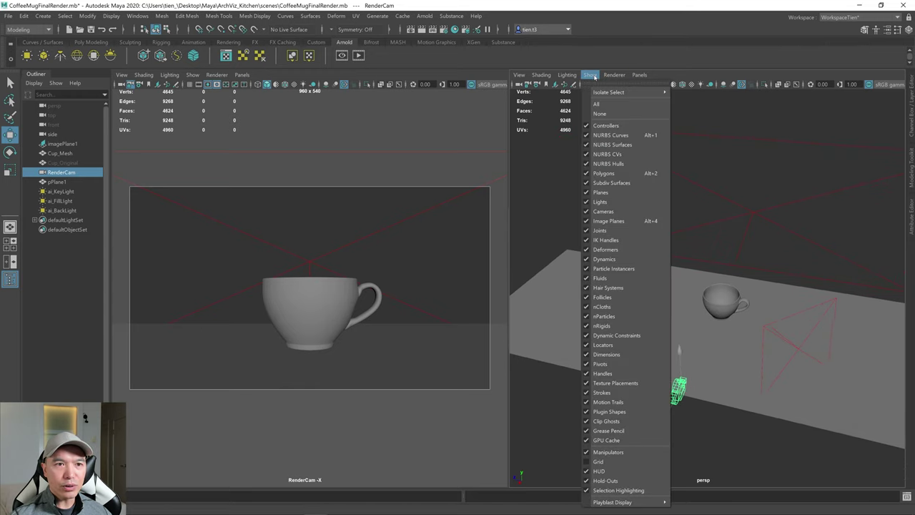
pyautogui.click(588, 212)
pyautogui.click(709, 413)
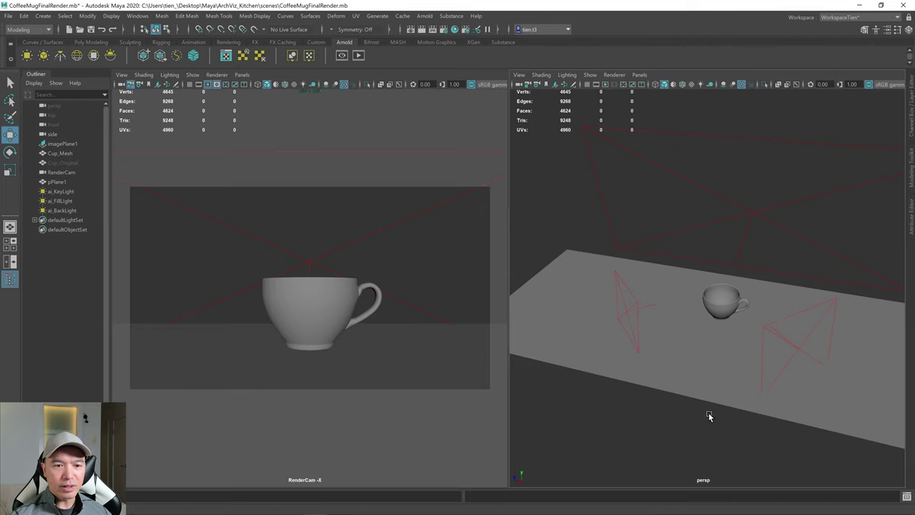
pyautogui.keyDown('alt'); pyautogui.moveTo(709, 413); pyautogui.dragTo(723, 351); pyautogui.keyUp('alt')
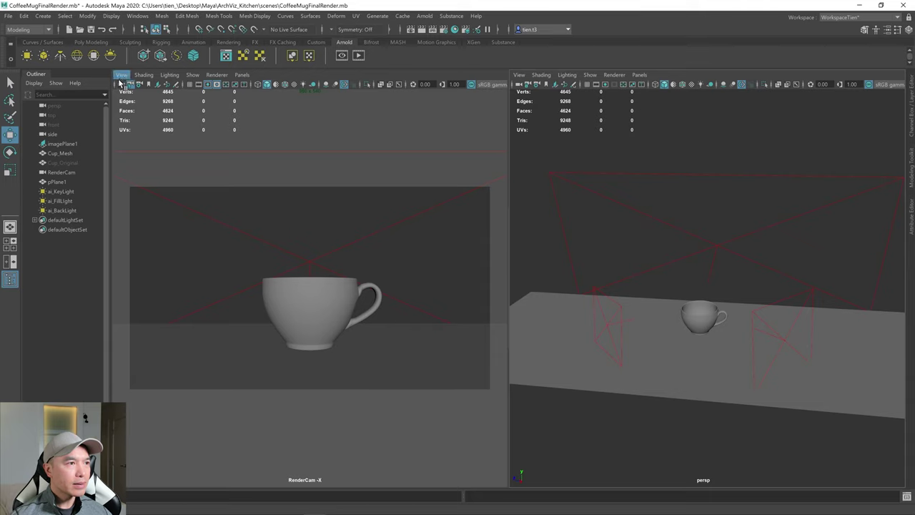
# - Show only the perspective view and examine the arrangement of the three area lights around the cup and floor plane
pyautogui.click(10, 227)
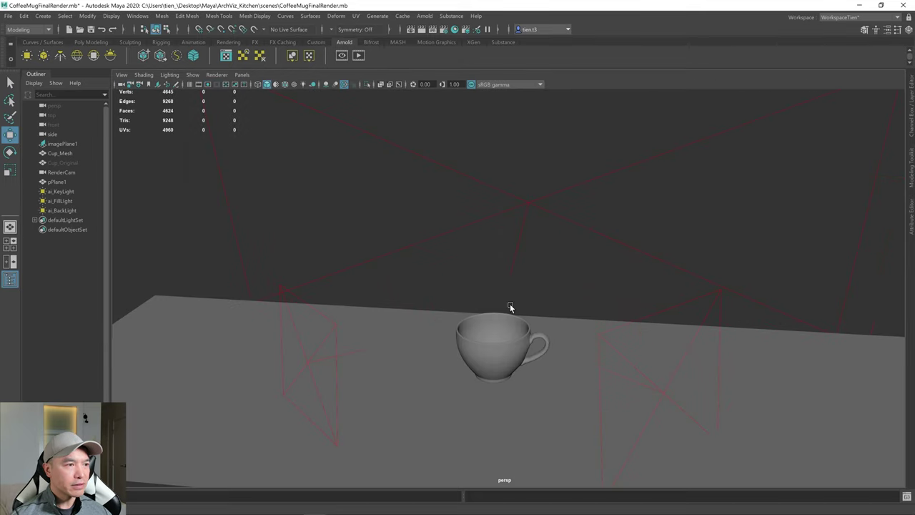
pyautogui.scroll(-5, 532, 319)
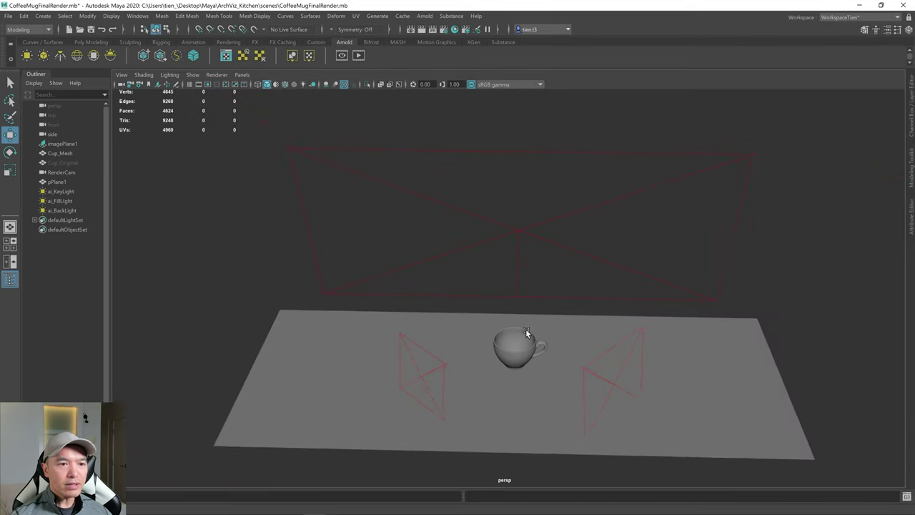
pyautogui.keyDown('alt'); pyautogui.moveTo(593, 353); pyautogui.dragTo(558, 351); pyautogui.keyUp('alt')
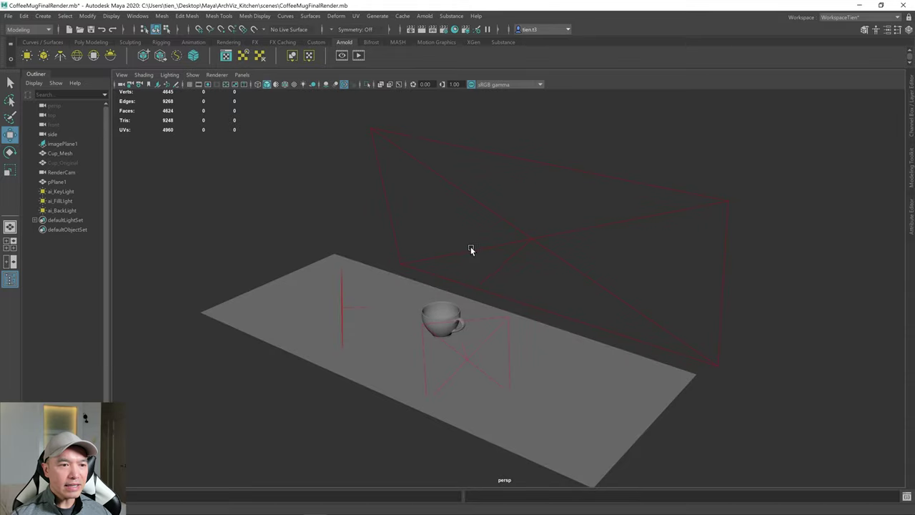
pyautogui.keyDown('alt'); pyautogui.moveTo(470, 259); pyautogui.dragTo(545, 293); pyautogui.keyUp('alt')
pyautogui.keyDown('alt'); pyautogui.moveTo(423, 295); pyautogui.dragTo(597, 336); pyautogui.keyUp('alt')
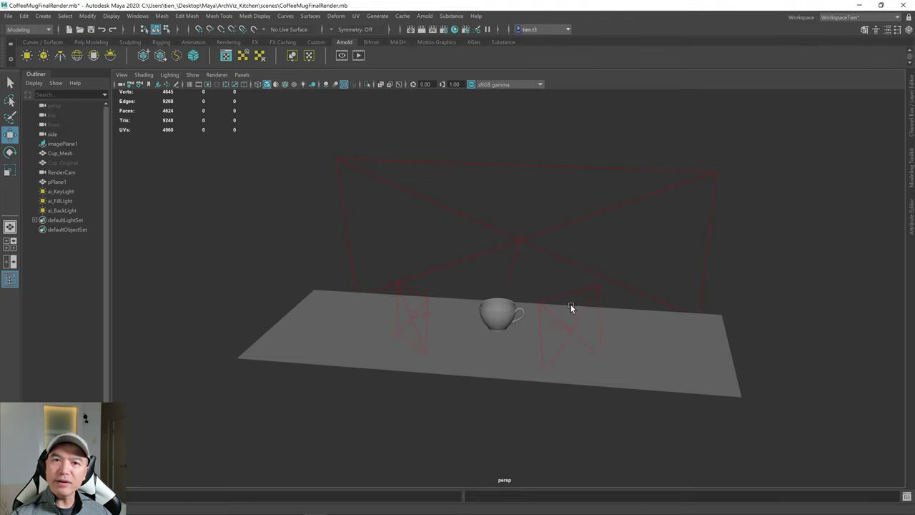
pyautogui.keyDown('alt'); pyautogui.moveTo(570, 310); pyautogui.dragTo(531, 319); pyautogui.keyUp('alt')
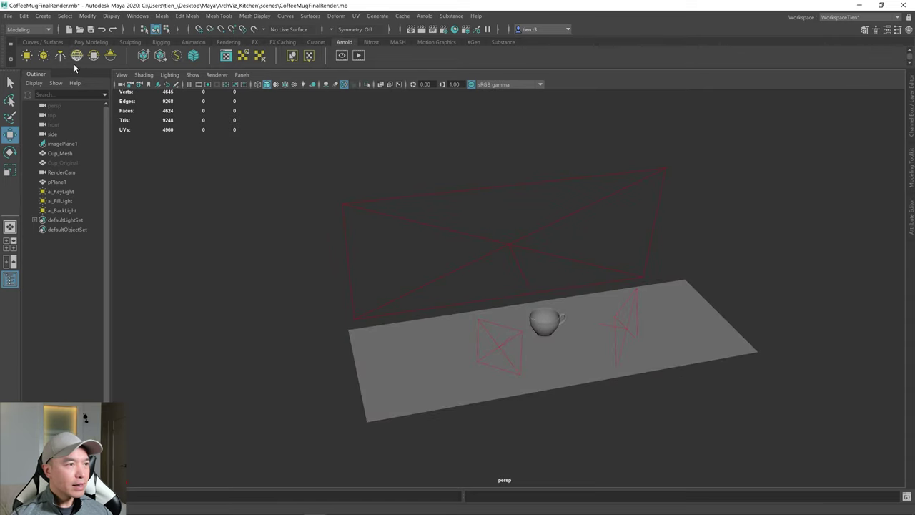
# - Create a polygon cube and scale it up into a wide box enclosing the cup, floor plane and lights
pyautogui.click(90, 43)
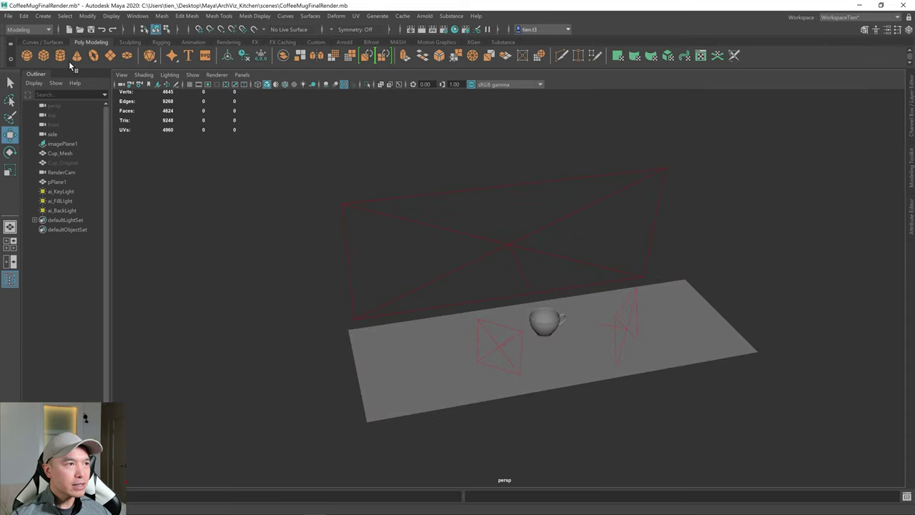
pyautogui.keyDown('alt'); pyautogui.moveTo(269, 176); pyautogui.dragTo(539, 339); pyautogui.keyUp('alt')
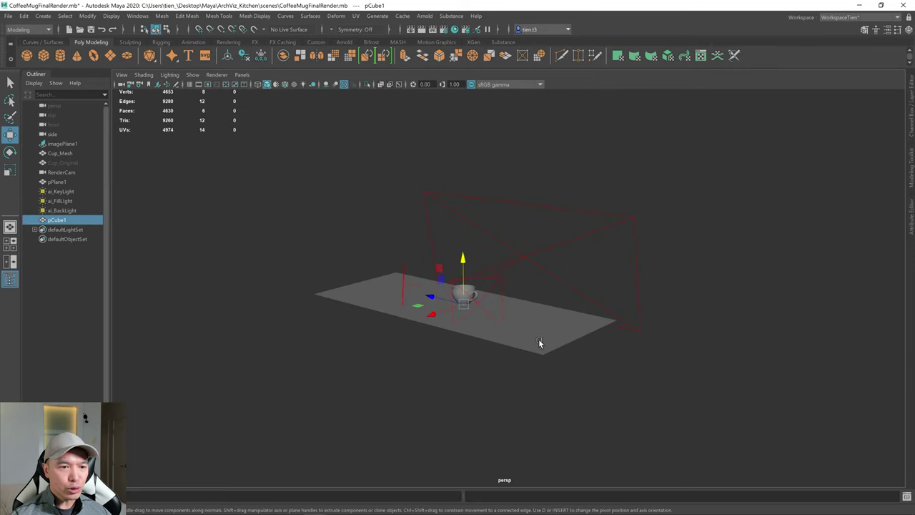
pyautogui.press('r')
pyautogui.moveTo(461, 306); pyautogui.dragTo(554, 309)
pyautogui.press('w')
pyautogui.keyDown('alt'); pyautogui.moveTo(412, 290); pyautogui.dragTo(448, 301); pyautogui.keyUp('alt')
pyautogui.press('r')
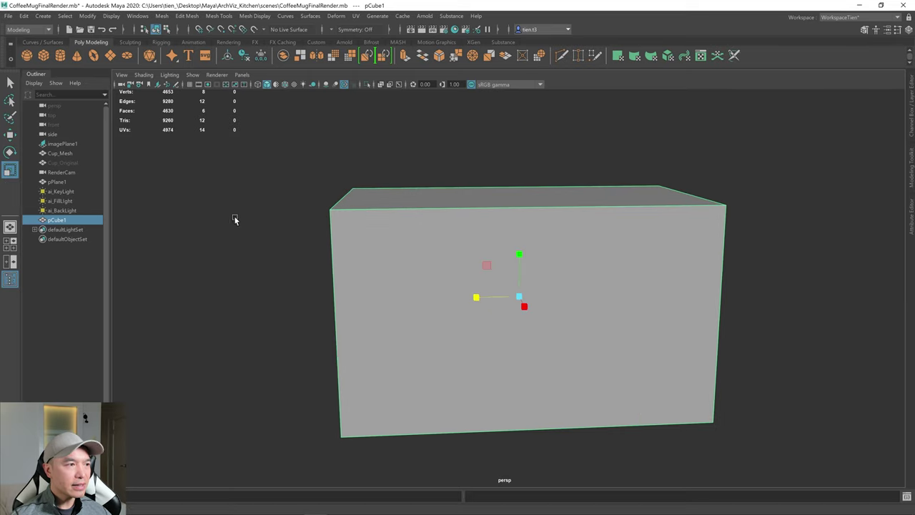
# - Restore the two-view side-by-side layout and look through RenderCam in the view beside the perspective one
pyautogui.click(11, 270)
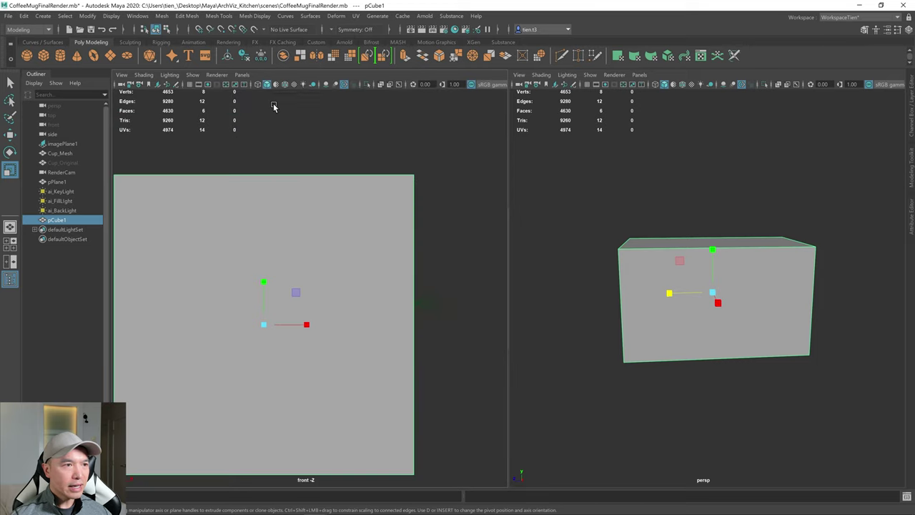
pyautogui.click(242, 75)
pyautogui.moveTo(279, 85)
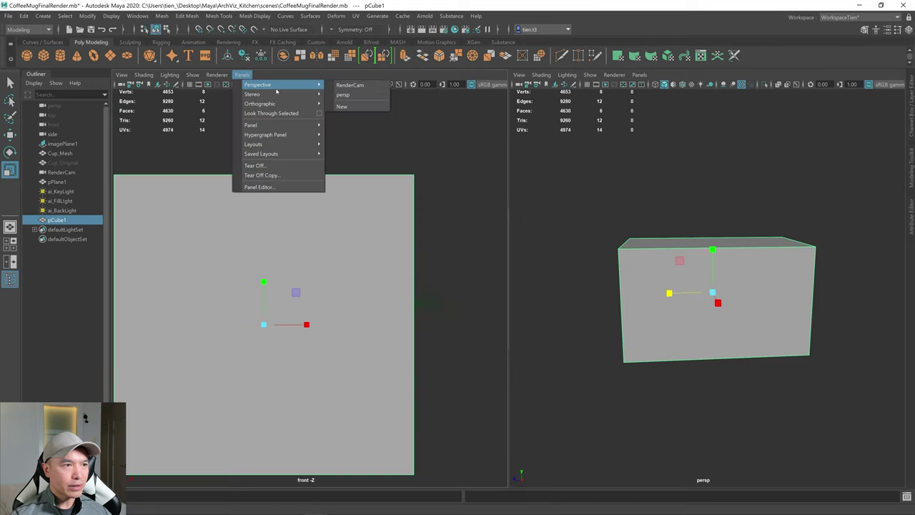
pyautogui.click(358, 85)
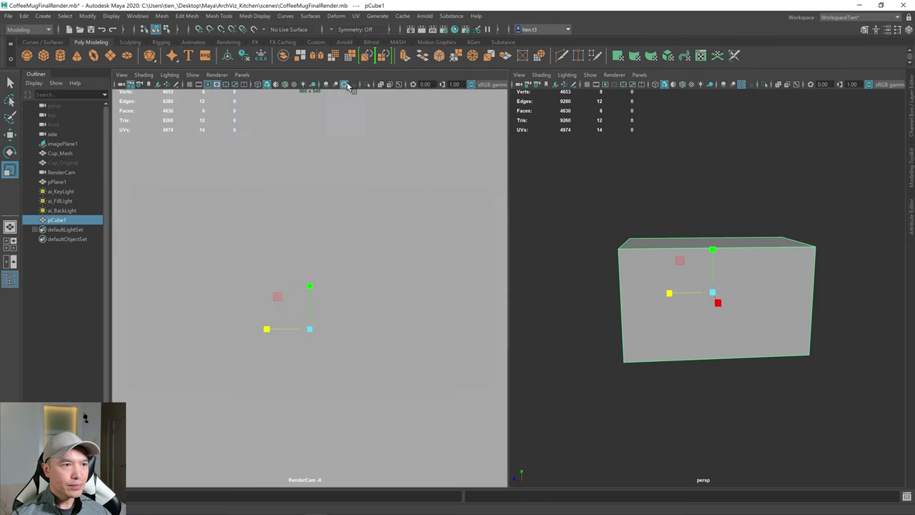
pyautogui.click(242, 75)
pyautogui.moveTo(272, 84)
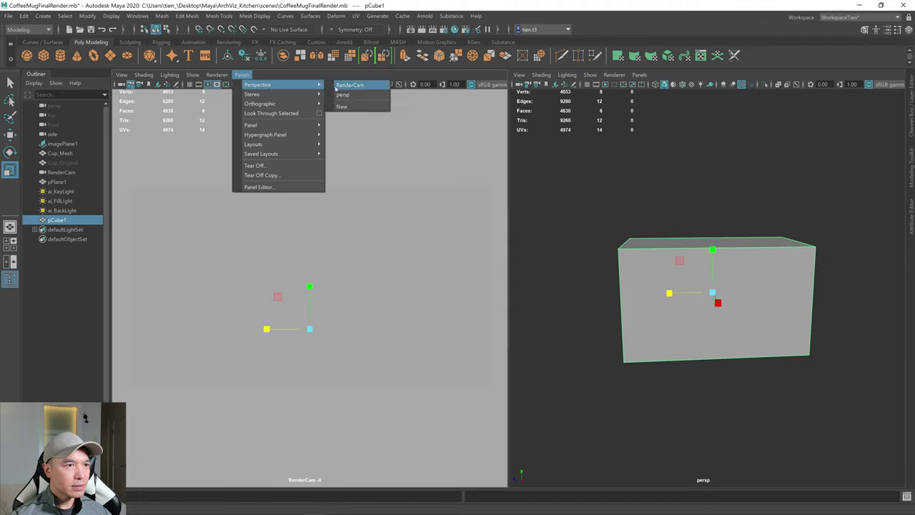
pyautogui.click(341, 84)
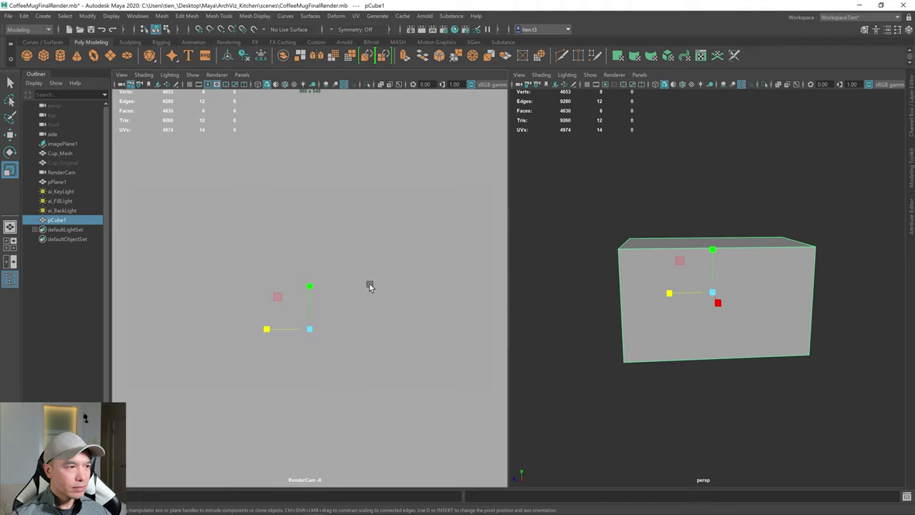
# - Delete the long side face of the enclosing box that blocks RenderCam's view of the cup
pyautogui.click(688, 223)
pyautogui.press('w')
pyautogui.keyDown('alt'); pyautogui.moveTo(688, 224); pyautogui.dragTo(701, 230); pyautogui.keyUp('alt')
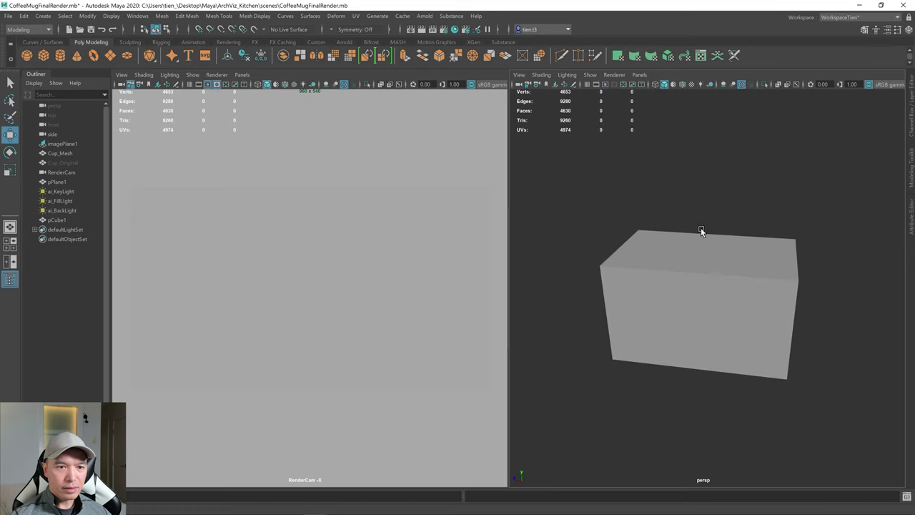
pyautogui.click(723, 279)
pyautogui.keyDown('alt'); pyautogui.moveTo(723, 278); pyautogui.dragTo(743, 298); pyautogui.keyUp('alt')
pyautogui.press('r')
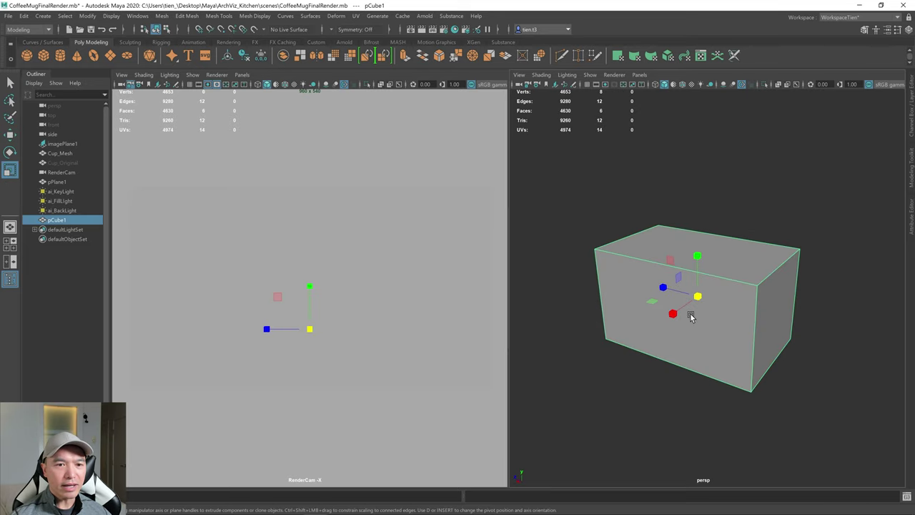
pyautogui.moveTo(701, 304); pyautogui.dragTo(704, 276, button='right')
pyautogui.click(725, 337)
pyautogui.press('Delete')
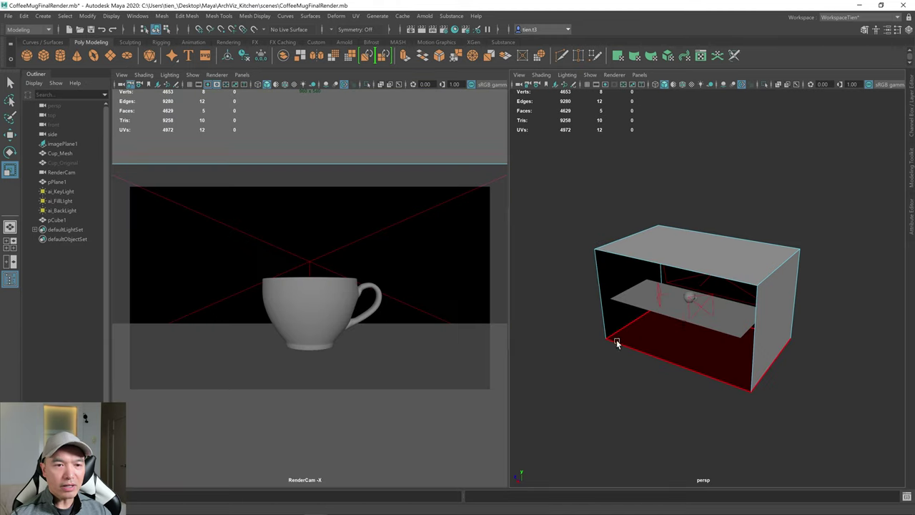
# - Scale the open box wider along its long horizontal axis to give more room beside the floor plane
pyautogui.keyDown('alt'); pyautogui.moveTo(621, 270); pyautogui.dragTo(796, 272); pyautogui.keyUp('alt')
pyautogui.press('q')
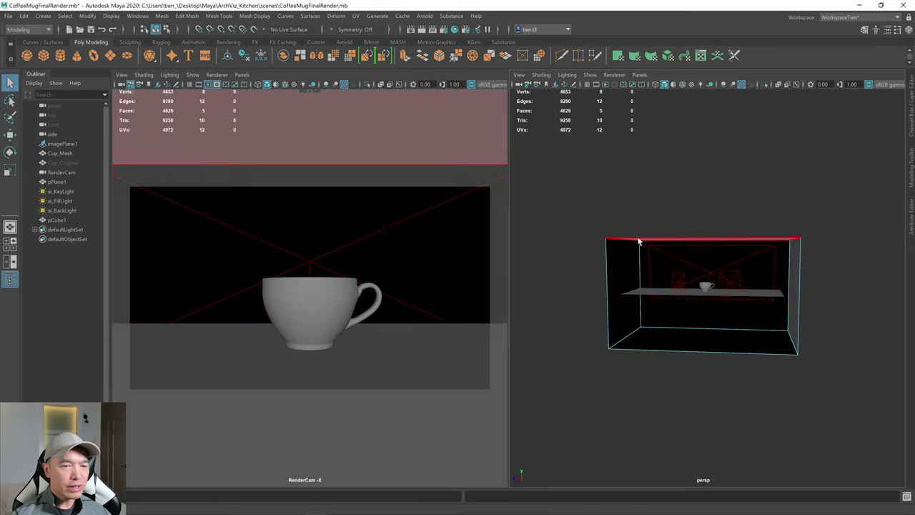
pyautogui.moveTo(648, 236); pyautogui.dragTo(797, 164, button='right')
pyautogui.press('r')
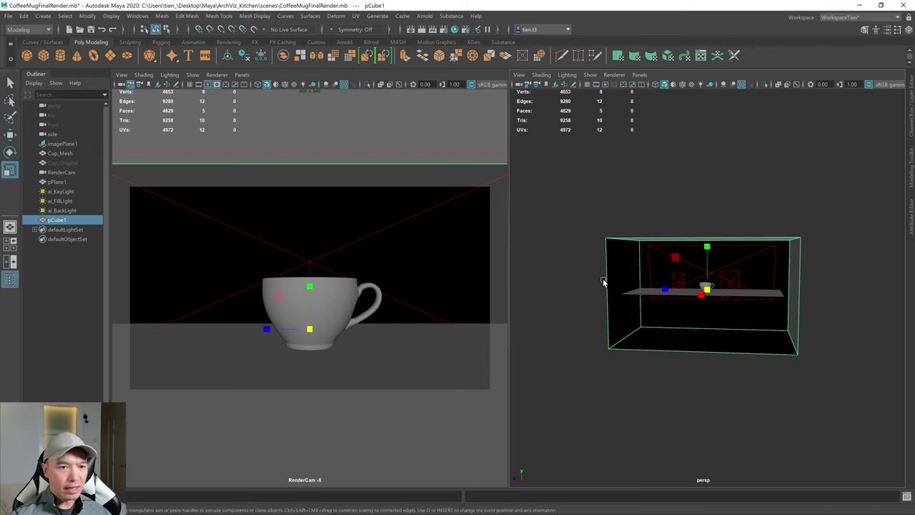
pyautogui.moveTo(665, 293)
pyautogui.mouseDown()
pyautogui.moveTo(680, 288)
pyautogui.moveTo(662, 288)
pyautogui.mouseUp()
pyautogui.scroll(3, 770, 315)
pyautogui.keyDown('alt'); pyautogui.moveTo(769, 314); pyautogui.dragTo(742, 315); pyautogui.keyUp('alt')
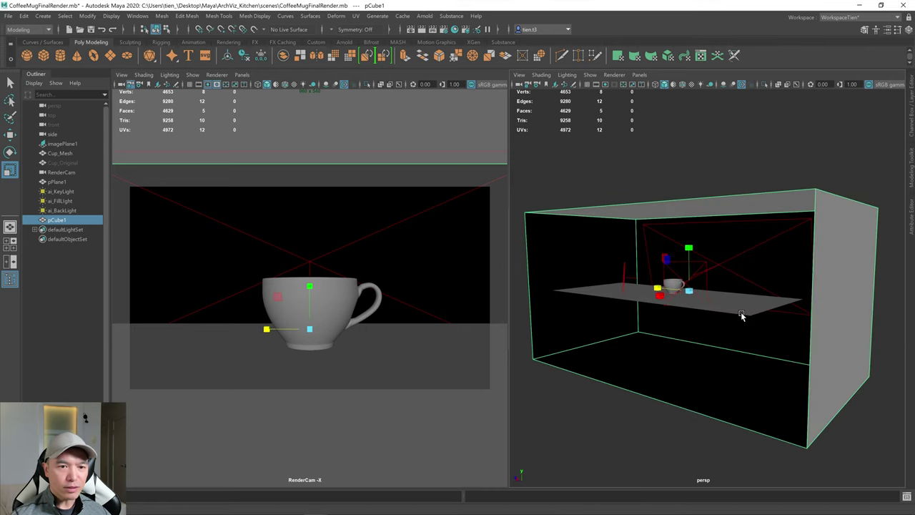
# - Raise the open box vertically so its ceiling sits higher above the cup and area lights
pyautogui.press('w')
pyautogui.click(689, 245)
pyautogui.moveTo(689, 245)
pyautogui.mouseDown()
pyautogui.moveTo(688, 214)
pyautogui.moveTo(705, 248)
pyautogui.mouseUp()
pyautogui.scroll(5, 706, 248)
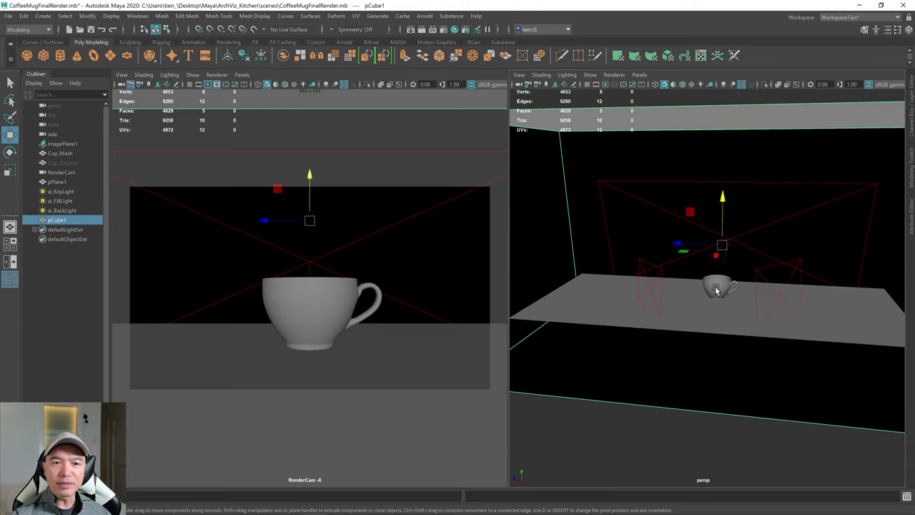
pyautogui.scroll(-8, 716, 286)
pyautogui.press('q')
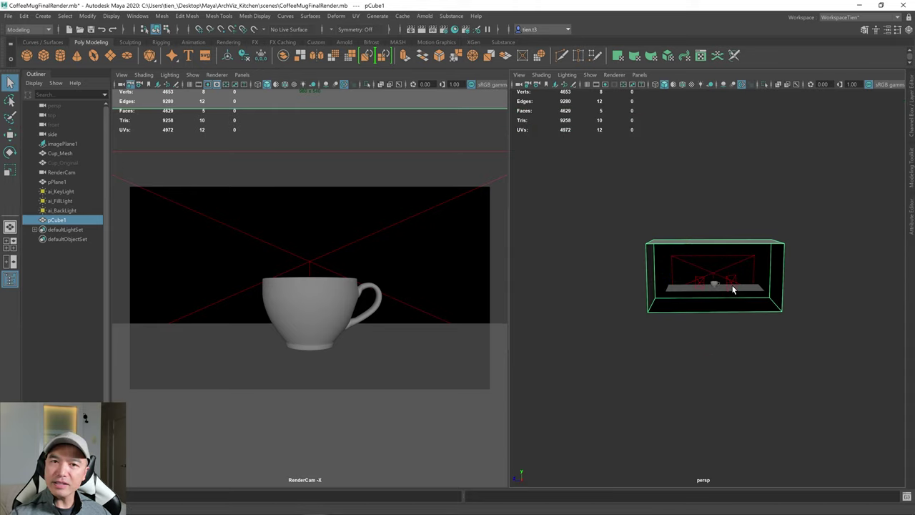
# - Reverse the normals of all remaining box faces so they point inward, and return to object selection
pyautogui.keyDown('alt'); pyautogui.moveTo(742, 284); pyautogui.dragTo(771, 282); pyautogui.keyUp('alt')
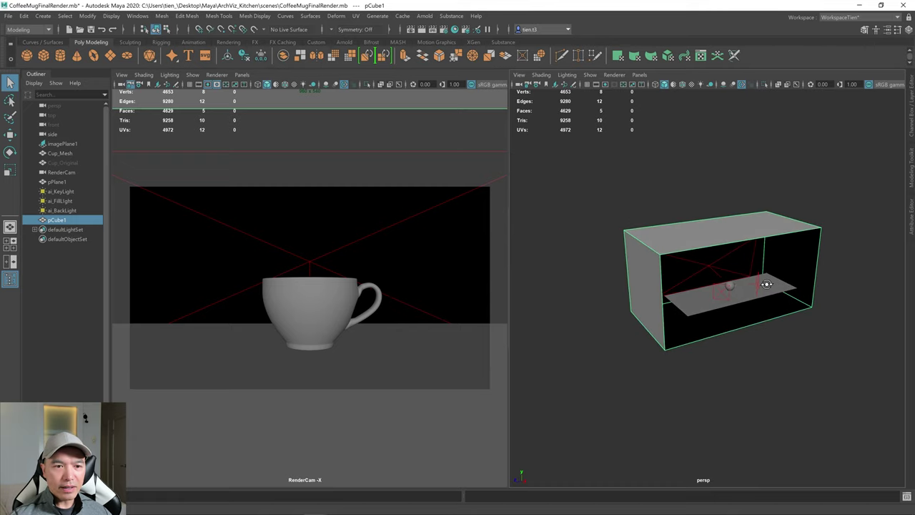
pyautogui.scroll(3, 752, 283)
pyautogui.keyDown('alt'); pyautogui.moveTo(791, 231); pyautogui.dragTo(744, 241); pyautogui.keyUp('alt')
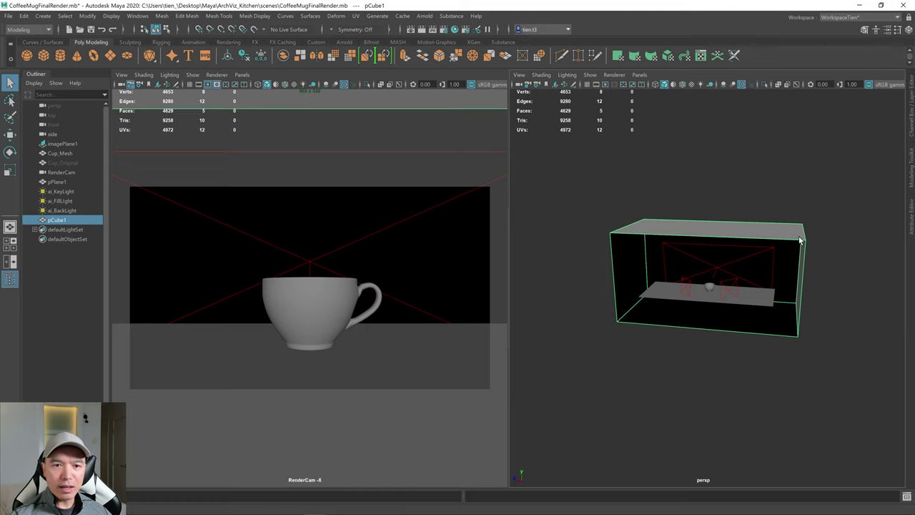
pyautogui.moveTo(781, 231); pyautogui.dragTo(781, 259, button='right')
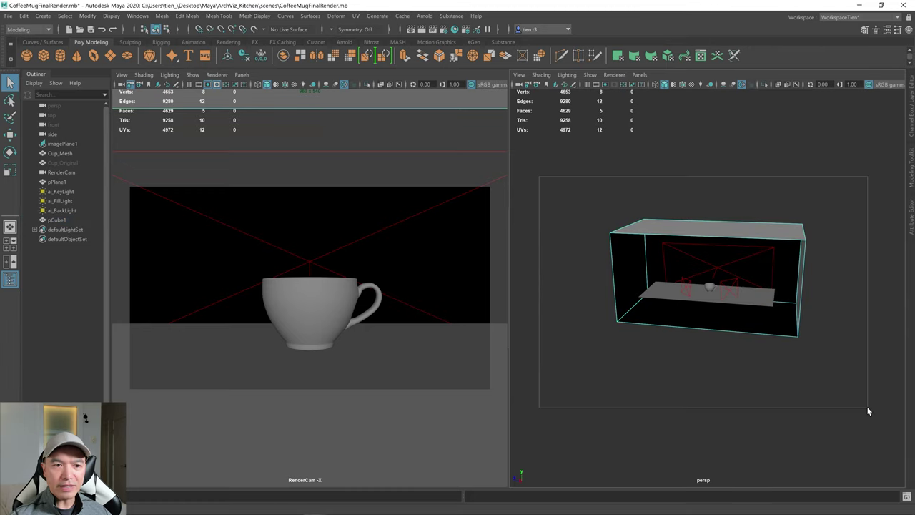
pyautogui.moveTo(867, 406); pyautogui.dragTo(740, 226)
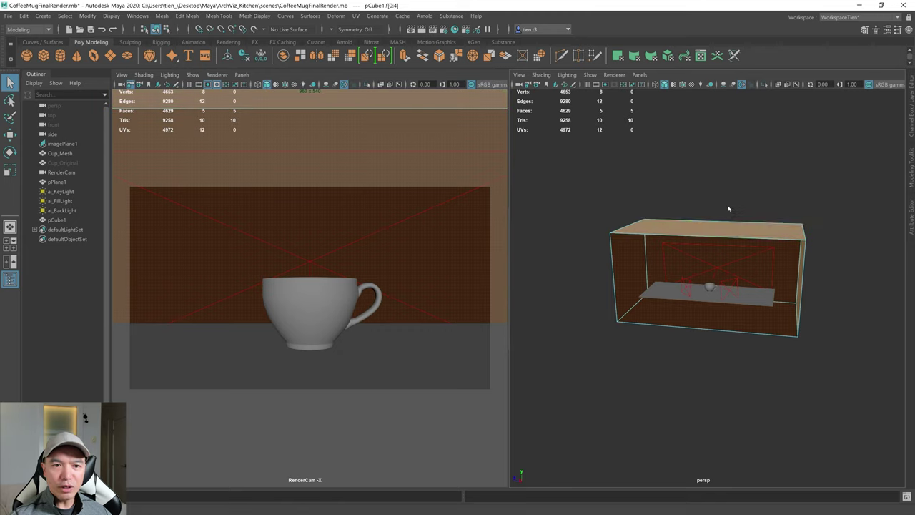
pyautogui.keyDown('shift'); pyautogui.rightClick(728, 209); pyautogui.keyUp('shift')
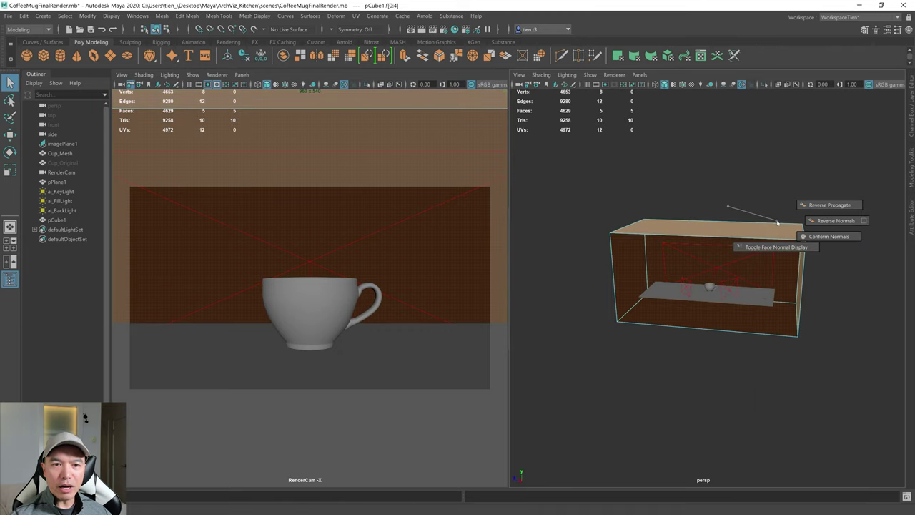
pyautogui.moveTo(778, 222)
pyautogui.keyDown('shift'); pyautogui.mouseDown(button='right')
pyautogui.moveTo(736, 211)
pyautogui.moveTo(783, 218)
pyautogui.moveTo(801, 235)
pyautogui.moveTo(794, 224)
pyautogui.mouseUp(button='right'); pyautogui.keyUp('shift')
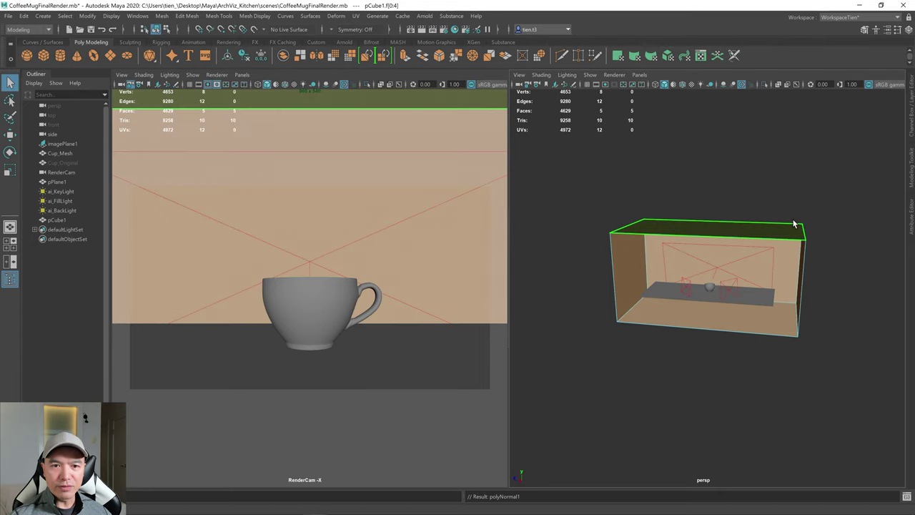
pyautogui.moveTo(735, 207); pyautogui.dragTo(803, 169, button='right')
pyautogui.press('f')
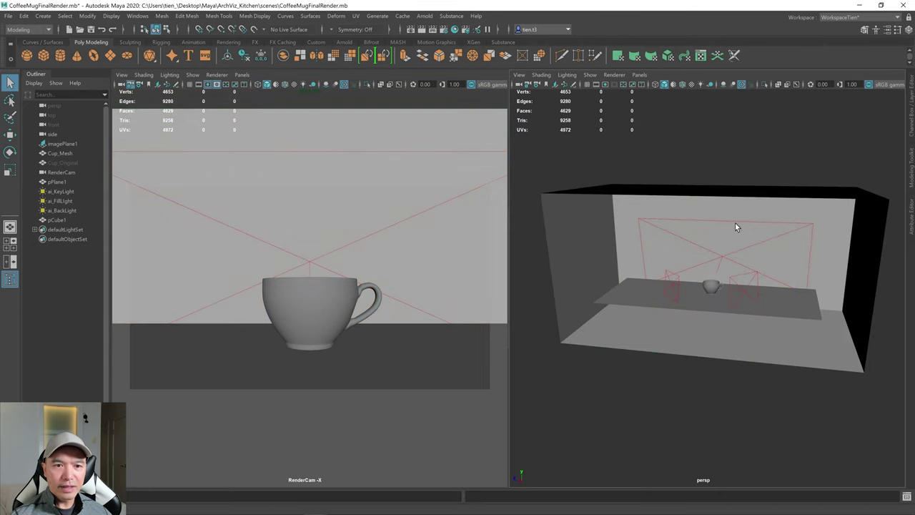
# - Assign a new Arnold aiStandardSurface material to the box and show the material's attributes
pyautogui.click(622, 232)
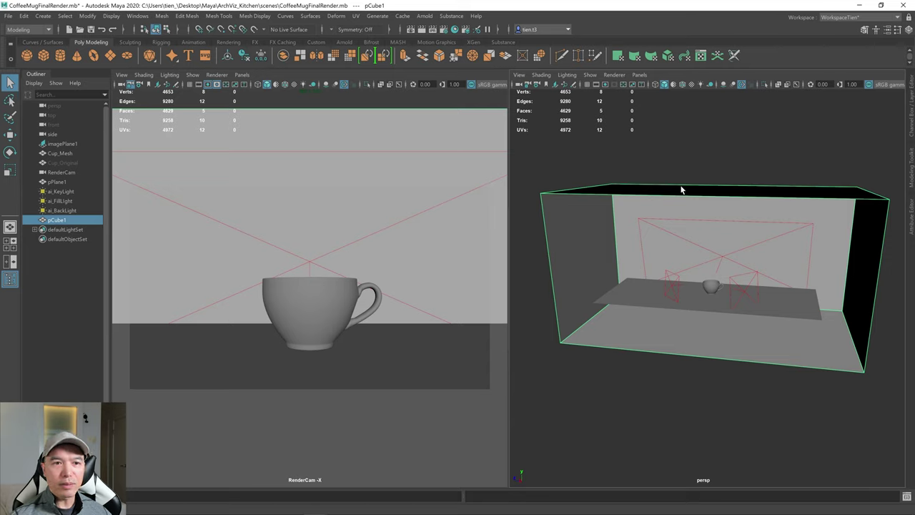
pyautogui.moveTo(681, 189); pyautogui.dragTo(673, 426, button='right')
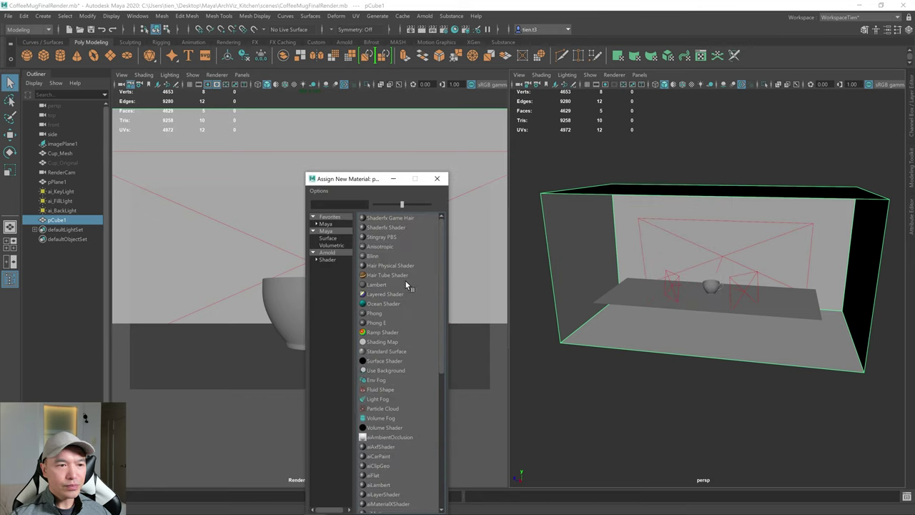
pyautogui.click(332, 261)
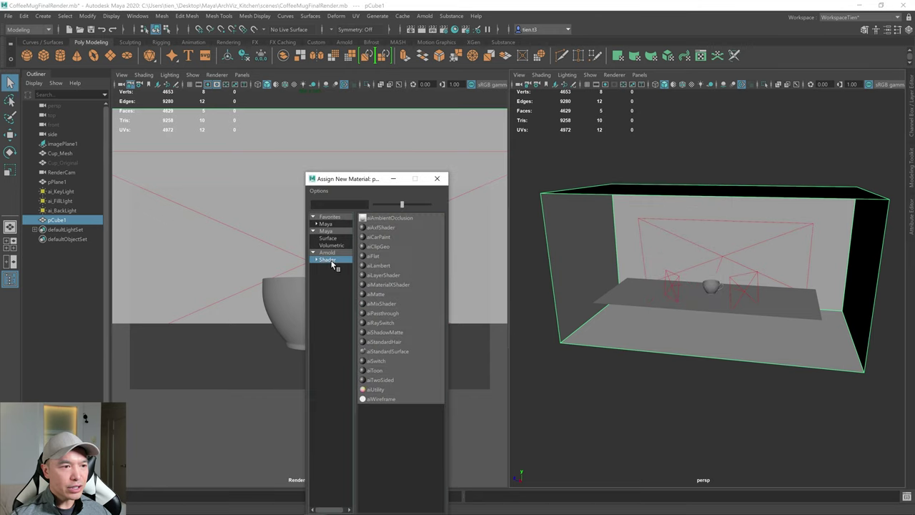
pyautogui.click(387, 348)
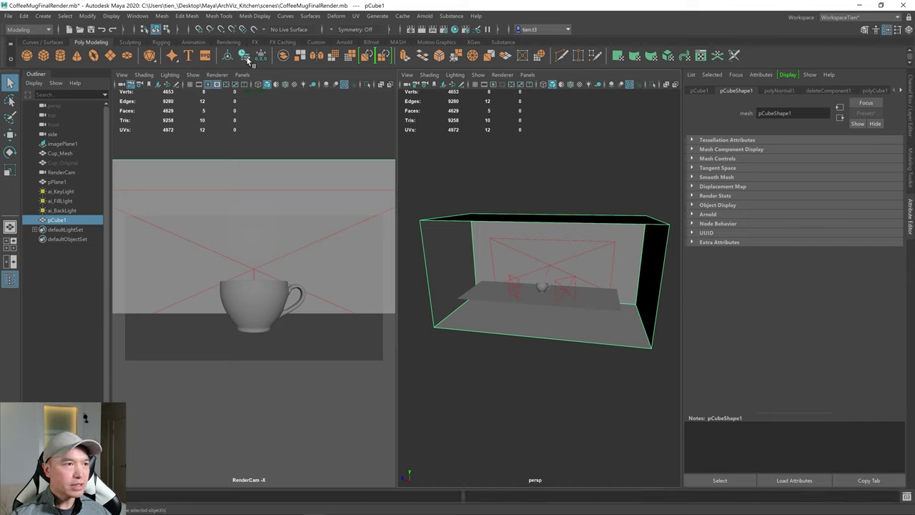
pyautogui.click(790, 92)
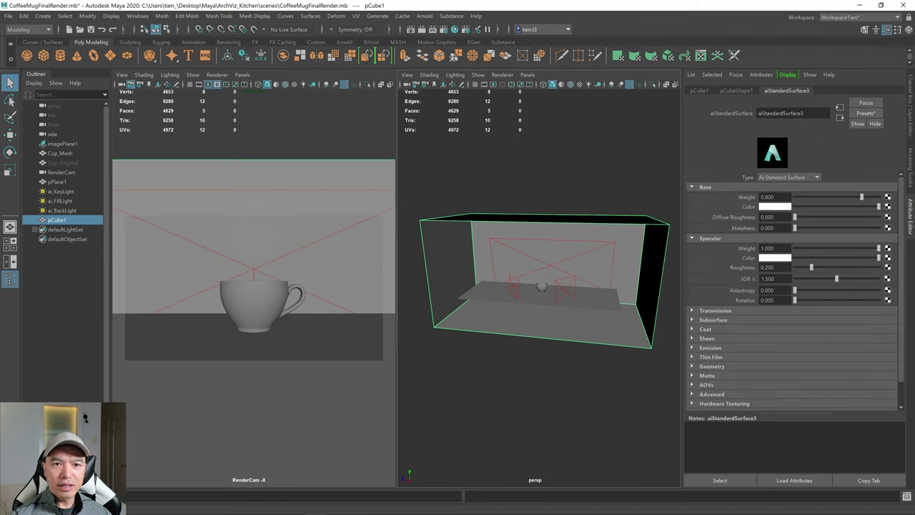
# - Rename the box's new material as ai_Room
pyautogui.doubleClick(781, 113)
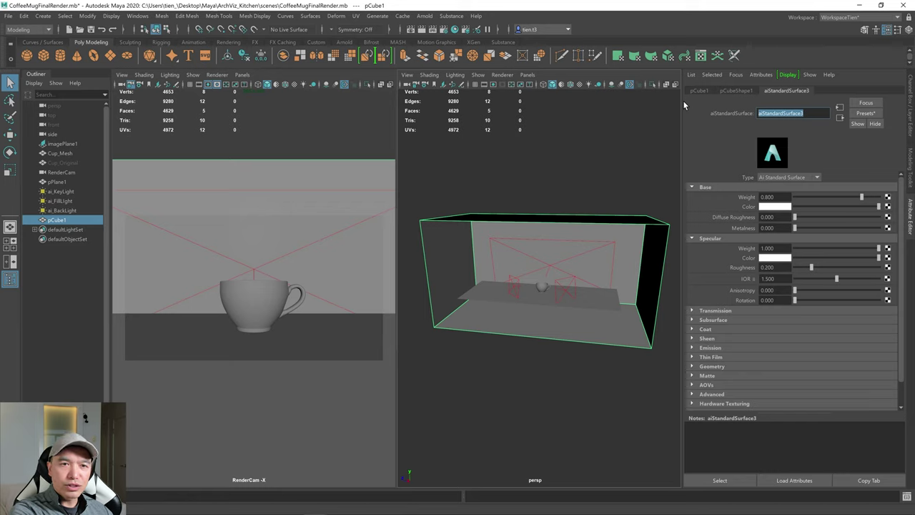
pyautogui.write('ai_R')
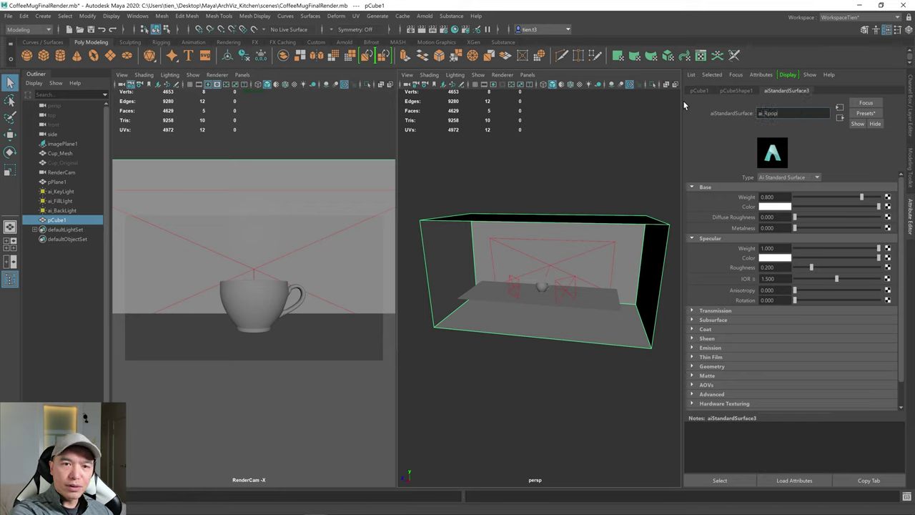
pyautogui.write('oom')
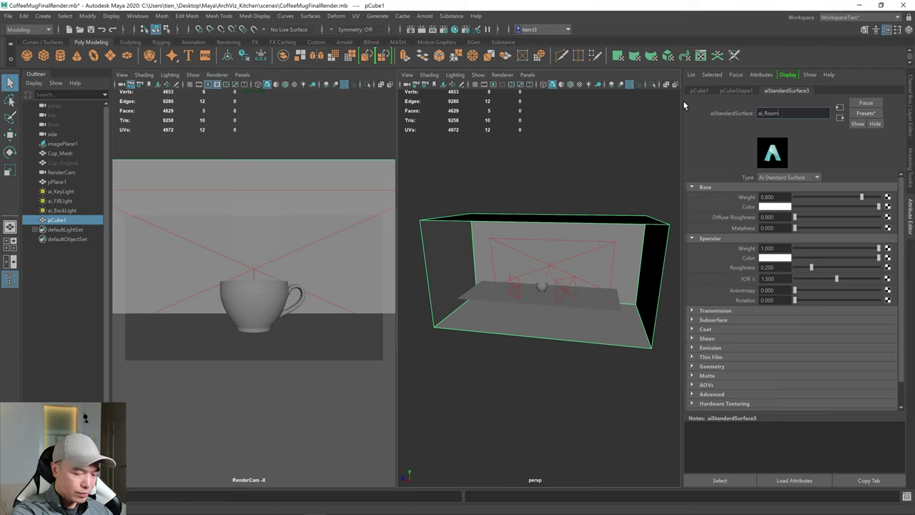
pyautogui.press('Return')
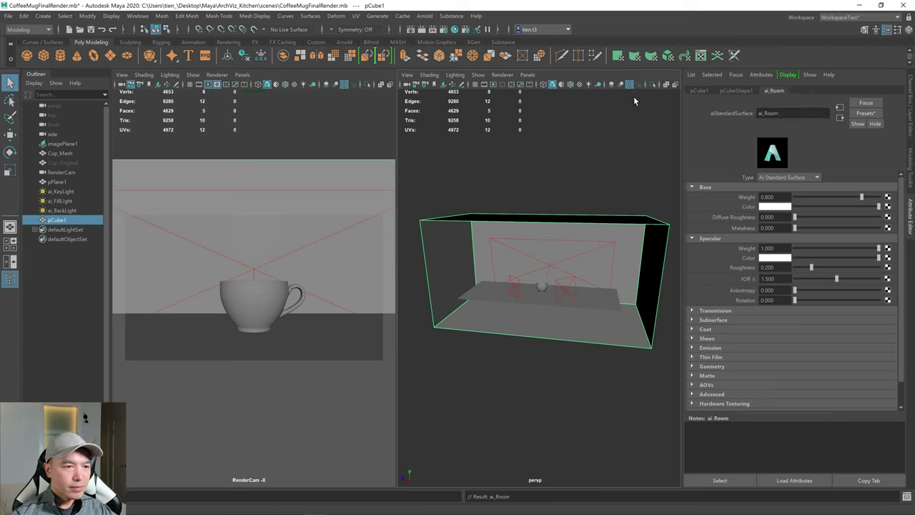
# - Hide the Outliner and show only the perspective view, with the whole box framed
pyautogui.scroll(3, 577, 194)
pyautogui.scroll(-2, 574, 221)
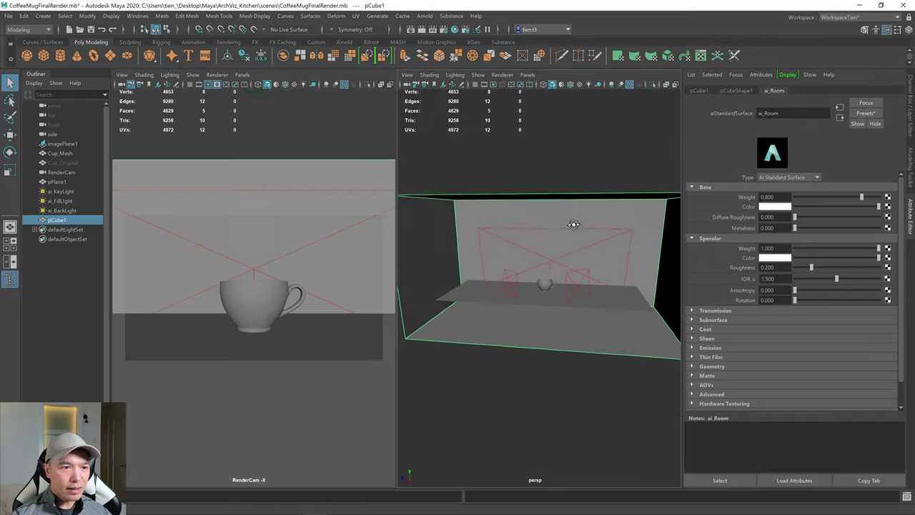
pyautogui.scroll(1, 576, 218)
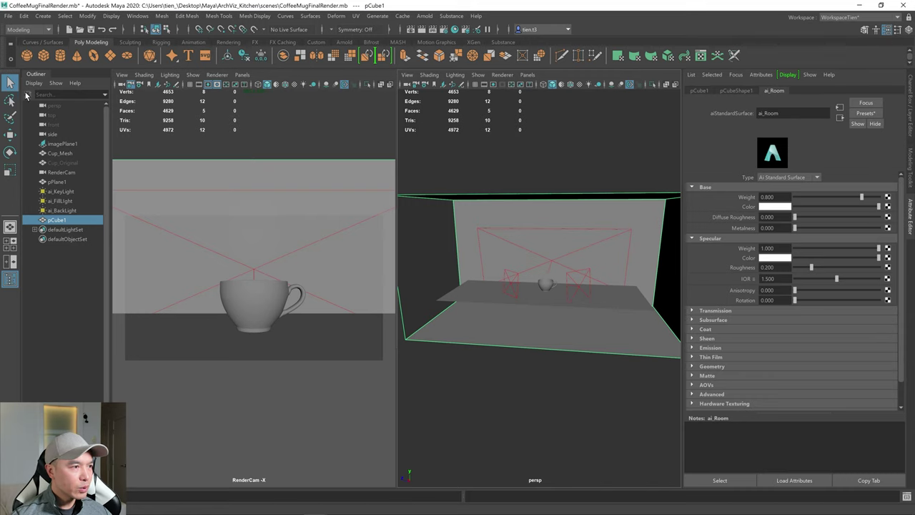
pyautogui.click(40, 74)
pyautogui.click(9, 279)
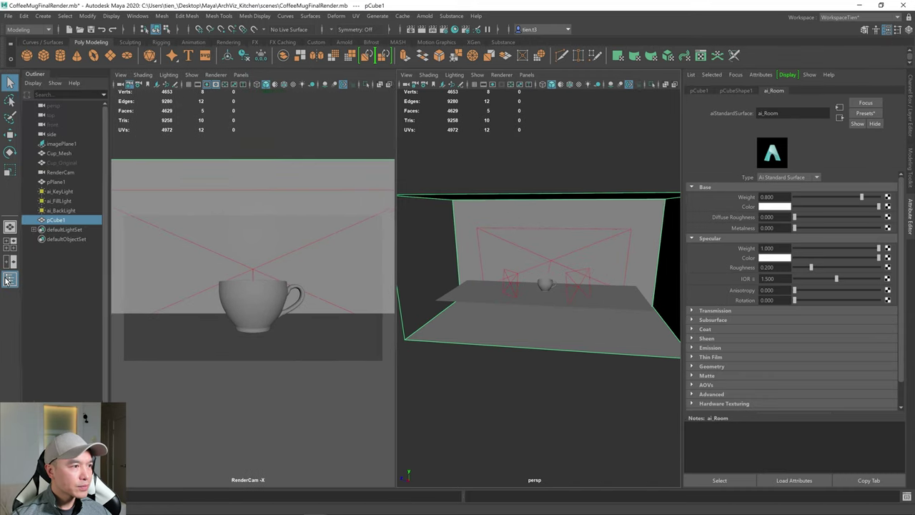
pyautogui.click(8, 280)
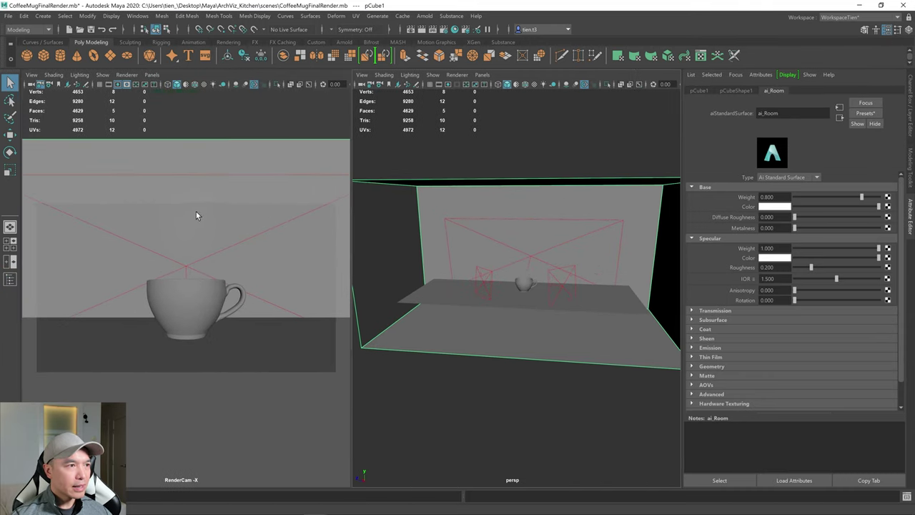
pyautogui.click(10, 226)
pyautogui.press('f')
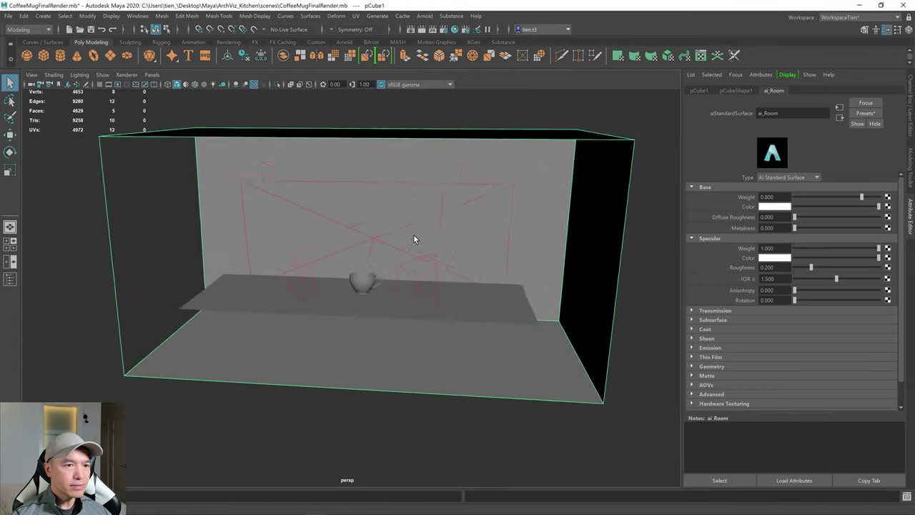
pyautogui.keyDown('alt'); pyautogui.moveTo(448, 267); pyautogui.dragTo(458, 271, button='middle'); pyautogui.keyUp('alt')
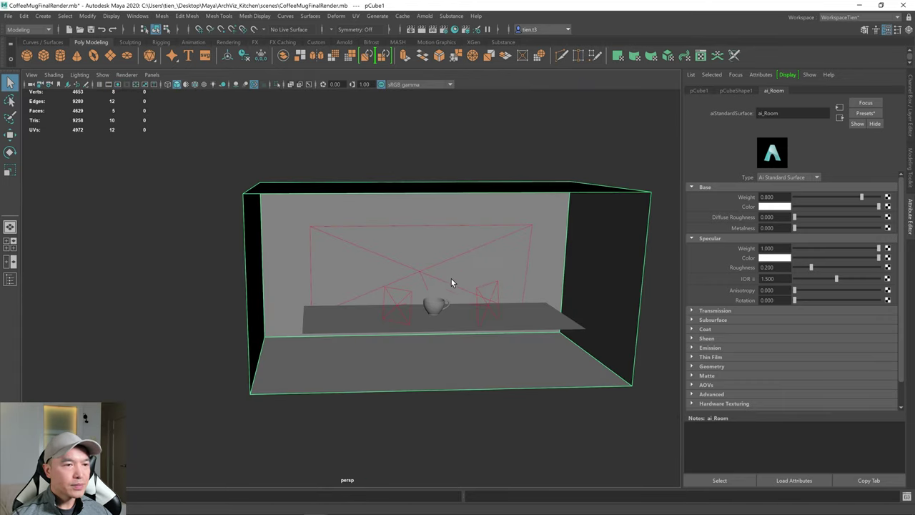
pyautogui.keyDown('alt'); pyautogui.moveTo(452, 282); pyautogui.dragTo(458, 276); pyautogui.keyUp('alt')
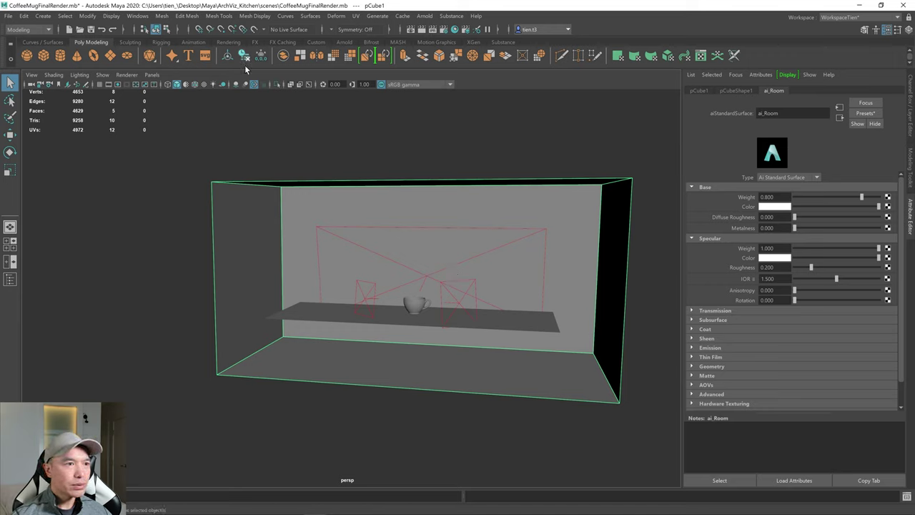
# - Open the Arnold RenderView and set its render camera to RenderCamShape
pyautogui.click(344, 42)
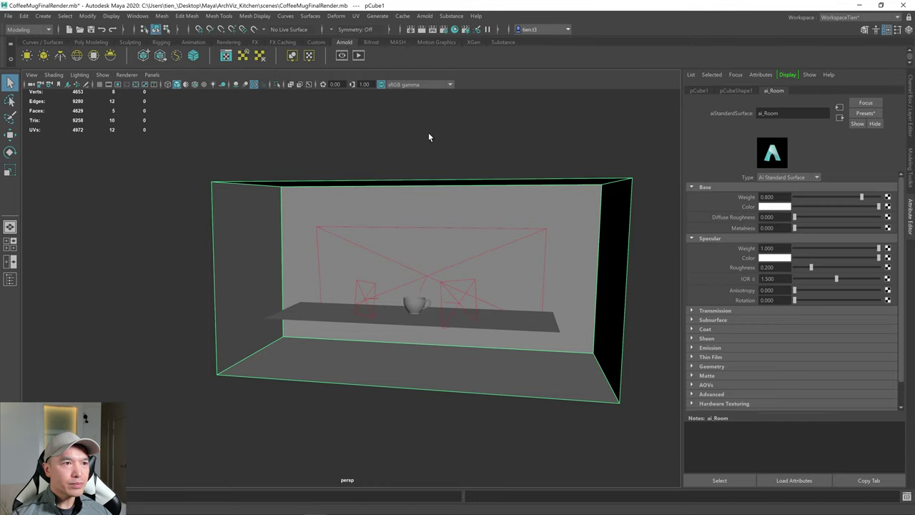
pyautogui.click(343, 55)
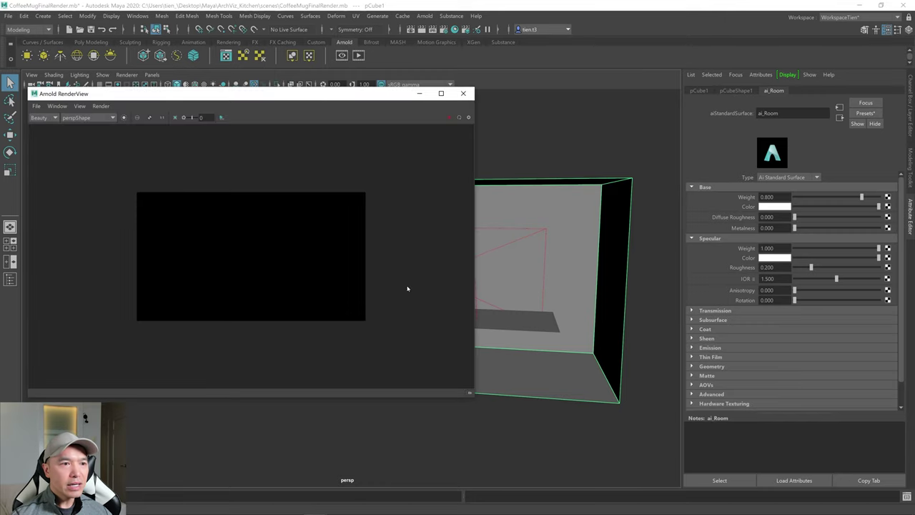
pyautogui.moveTo(266, 94); pyautogui.dragTo(364, 117)
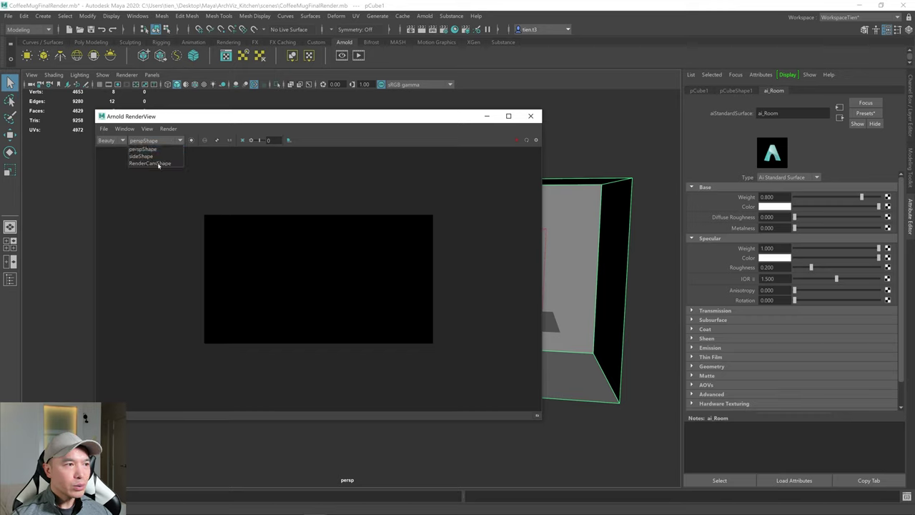
pyautogui.click(158, 163)
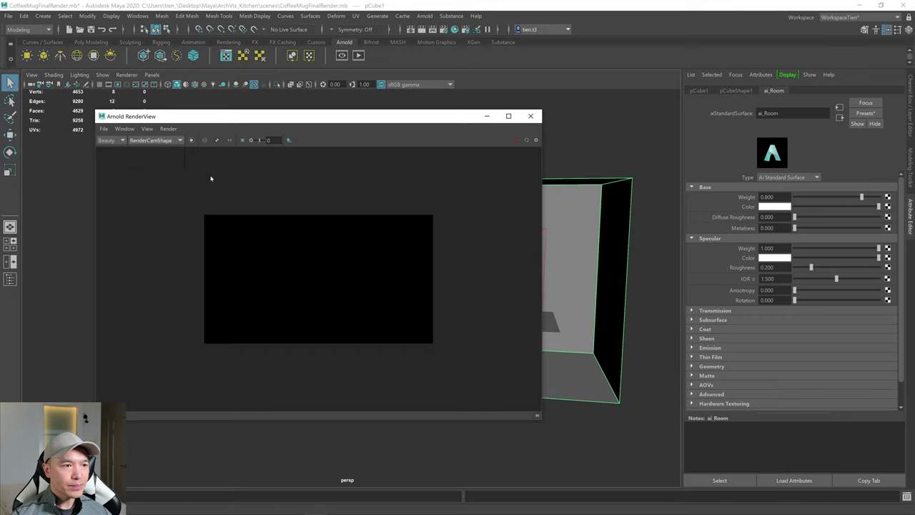
# - Run an interactive test render in the Arnold RenderView, reselect RenderCamShape to view the cup from that camera, and stop the render
pyautogui.click(517, 140)
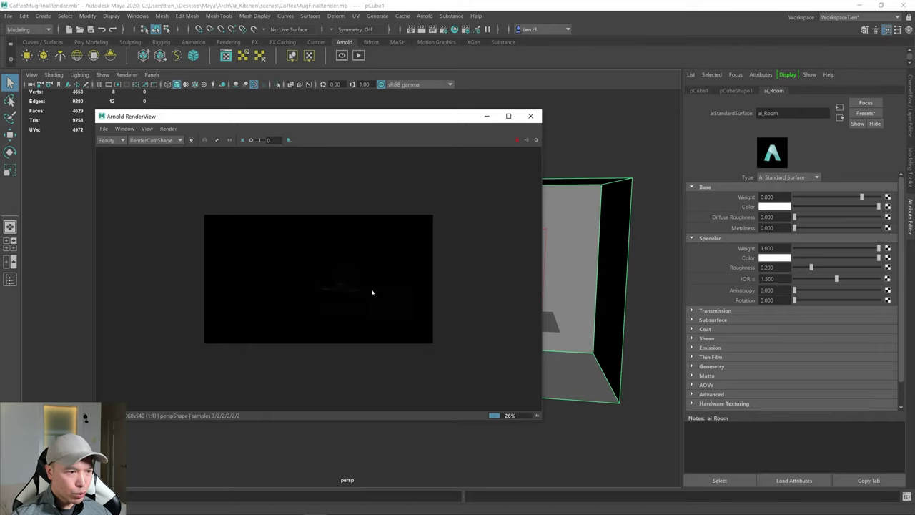
pyautogui.press('f')
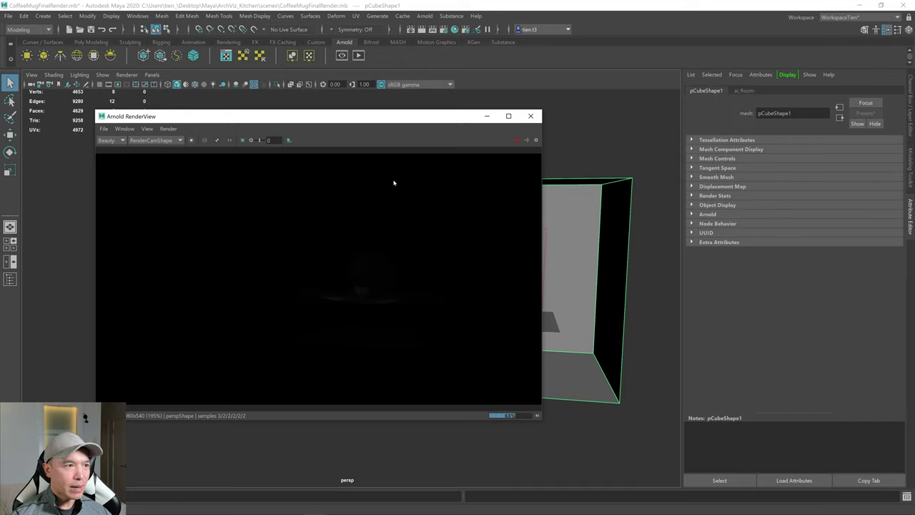
pyautogui.click(180, 141)
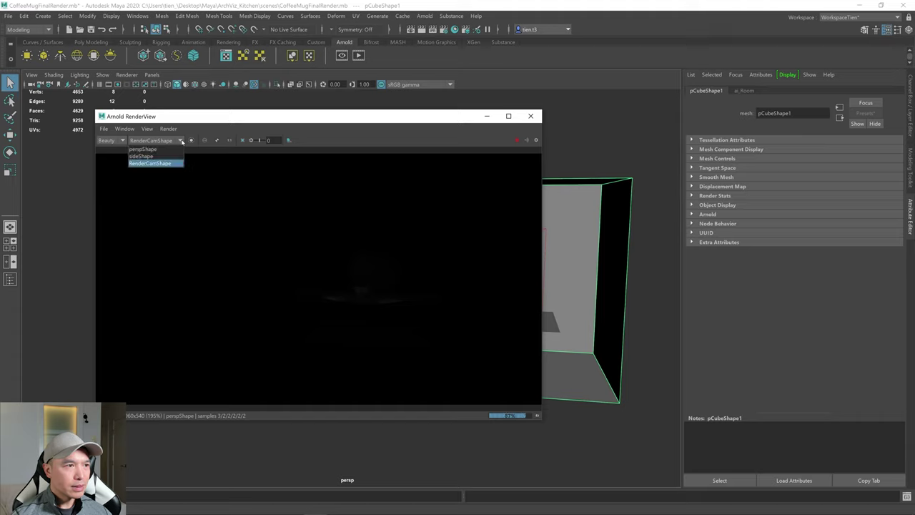
pyautogui.click(151, 149)
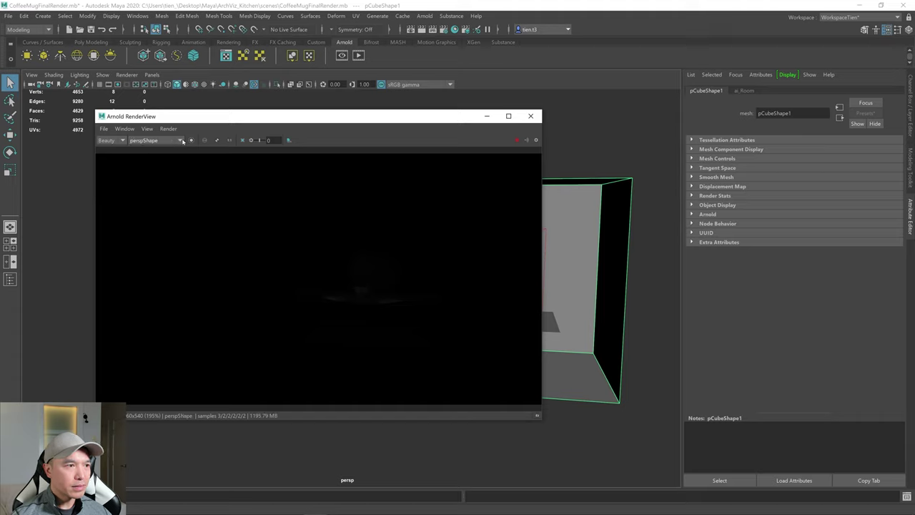
pyautogui.click(182, 141)
pyautogui.click(171, 163)
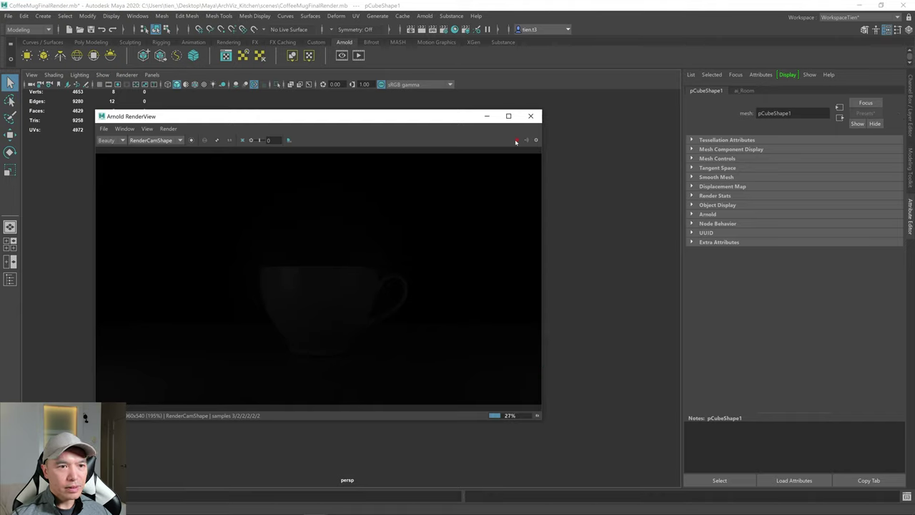
pyautogui.click(515, 142)
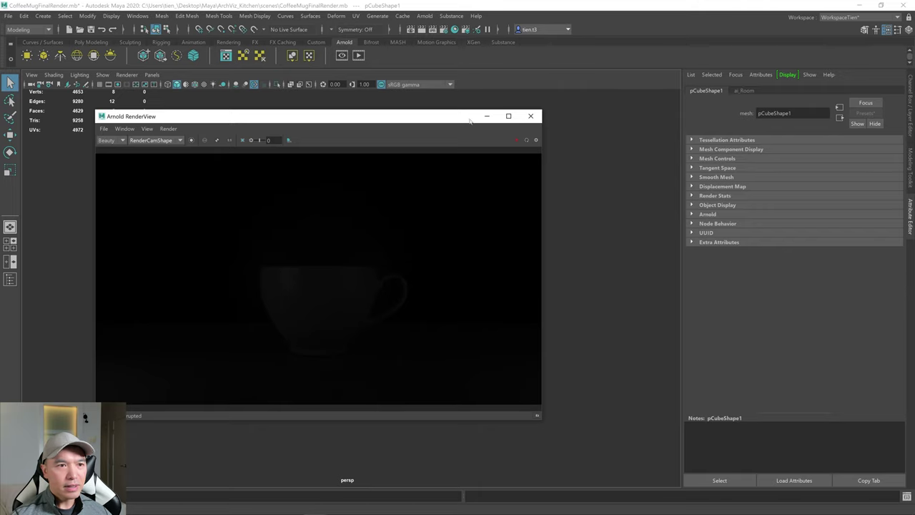
# - Try docking the Arnold RenderView beside the perspective view, undock it again and close it
pyautogui.press('alt')
pyautogui.moveTo(470, 120); pyautogui.dragTo(410, 115)
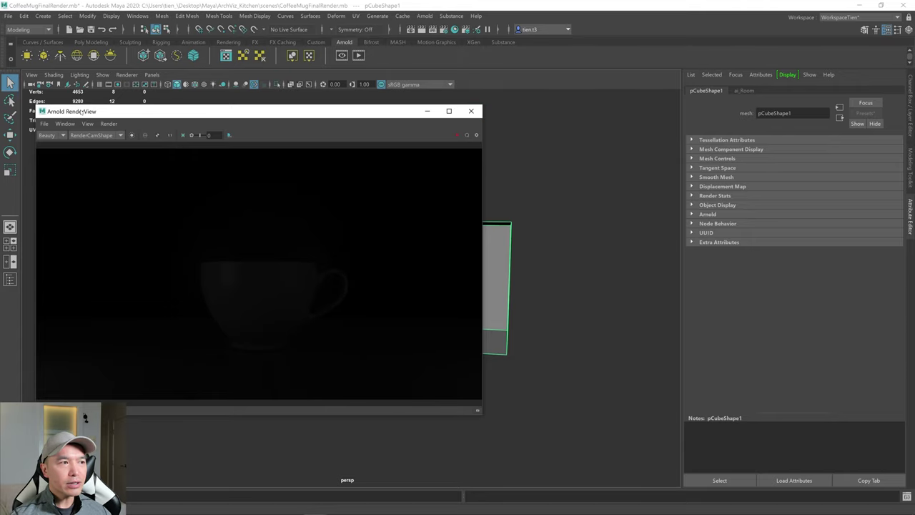
pyautogui.moveTo(83, 112); pyautogui.dragTo(104, 220)
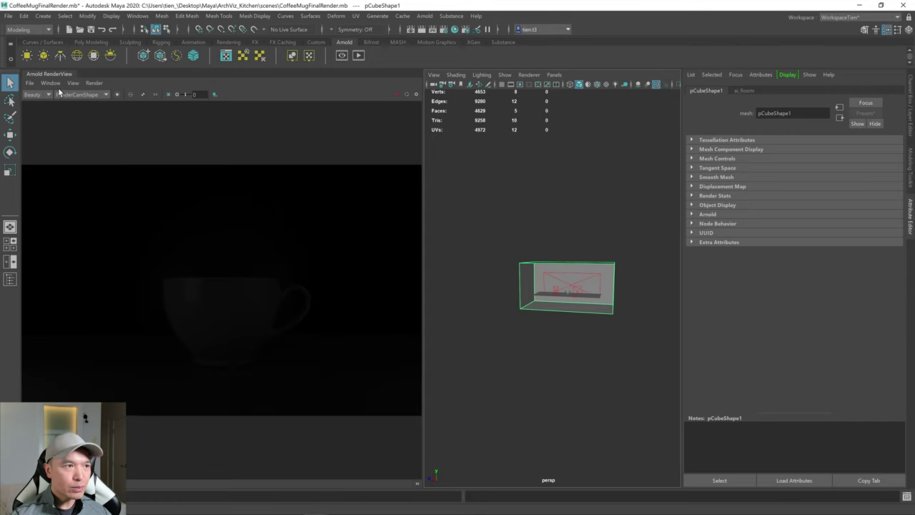
pyautogui.moveTo(51, 76); pyautogui.dragTo(235, 165)
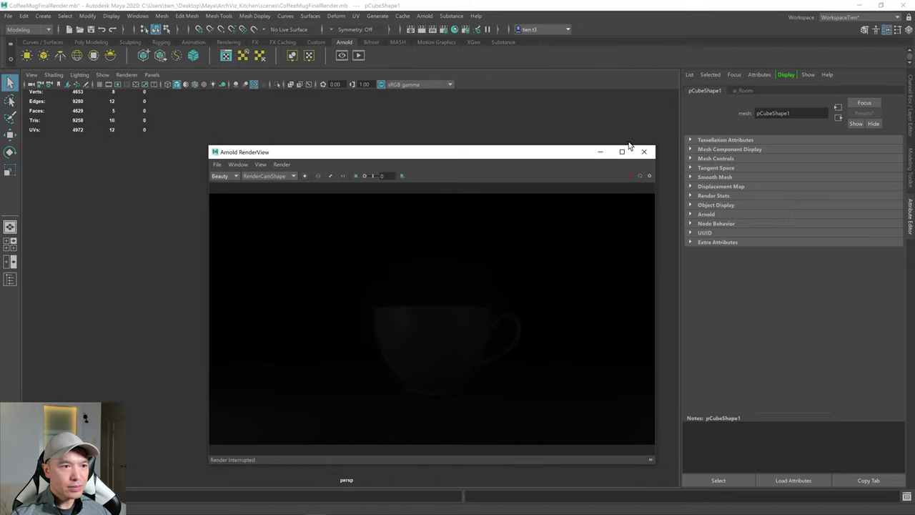
pyautogui.click(644, 152)
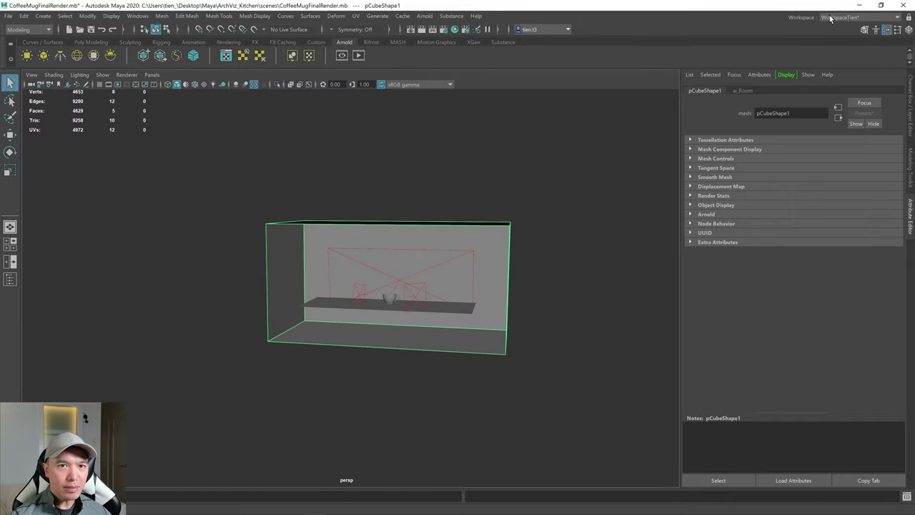
# - Switch to the WorkspaceArnold workspace and set the renderable camera to RenderCam in the Render Settings
pyautogui.click(899, 17)
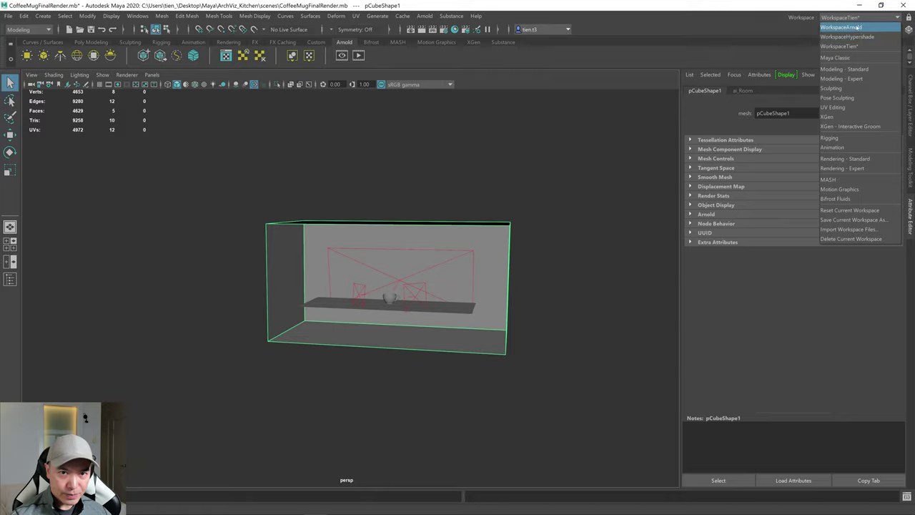
pyautogui.click(849, 39)
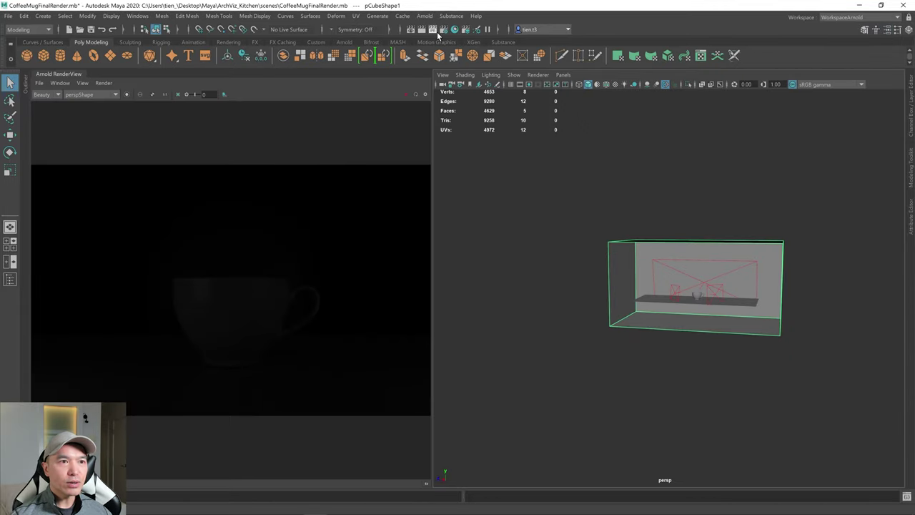
pyautogui.click(444, 30)
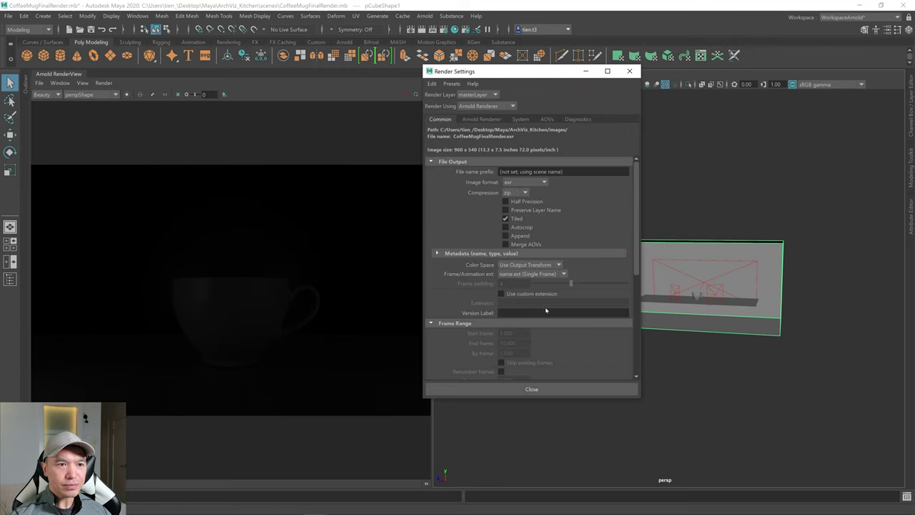
pyautogui.scroll(-3, 546, 310)
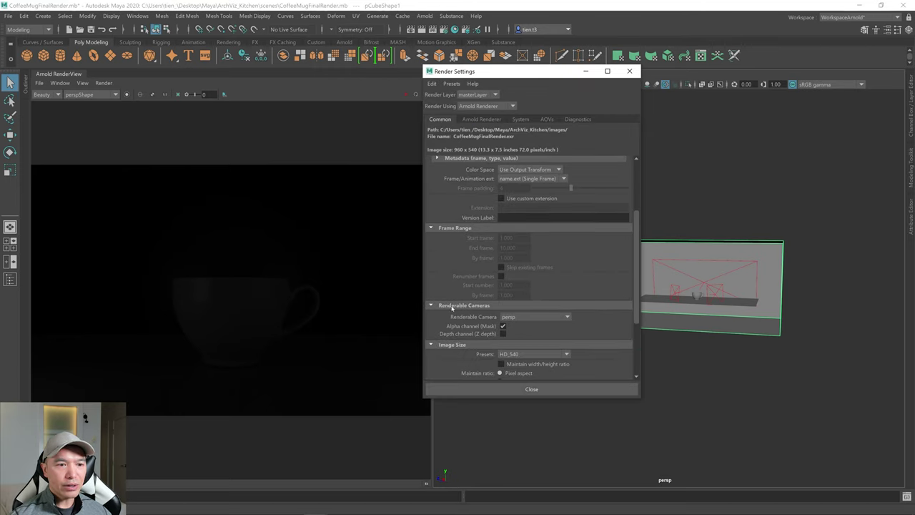
pyautogui.click(570, 318)
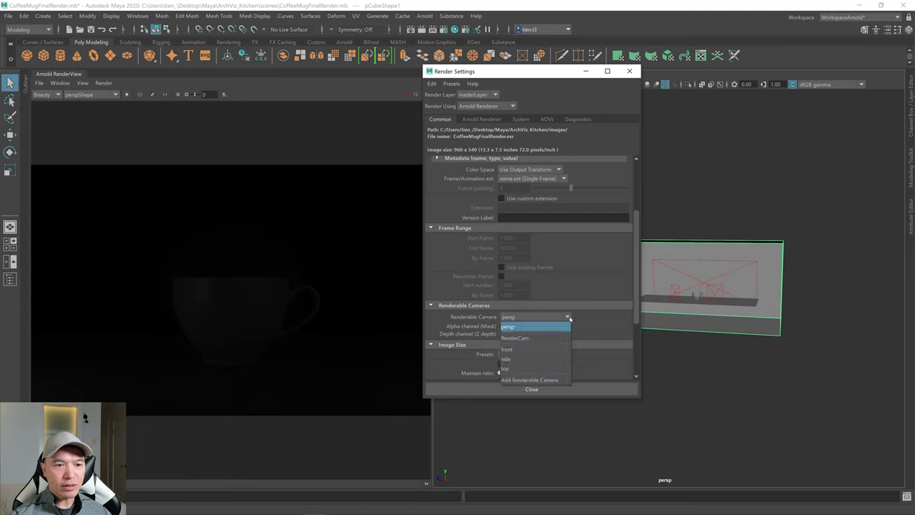
pyautogui.click(535, 338)
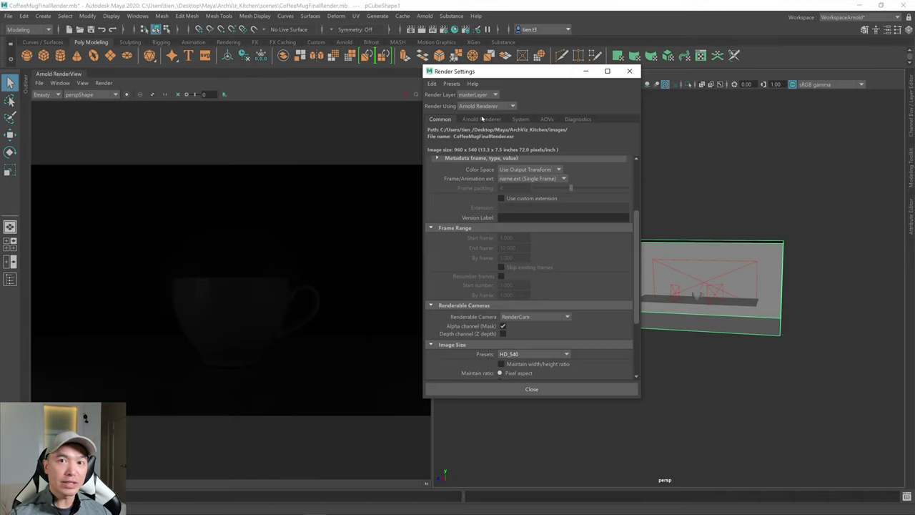
# - Set Arnold's render device to GPU in the Render Settings
pyautogui.click(483, 120)
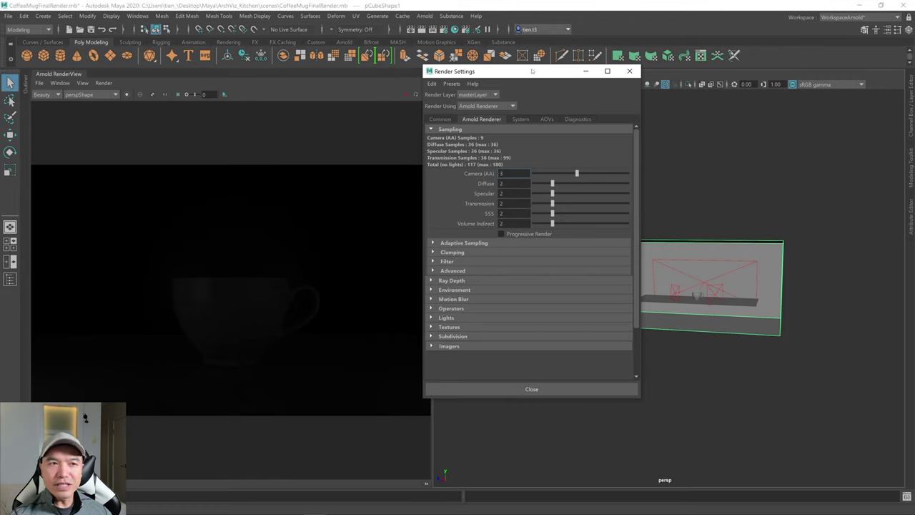
pyautogui.moveTo(533, 71); pyautogui.dragTo(477, 67)
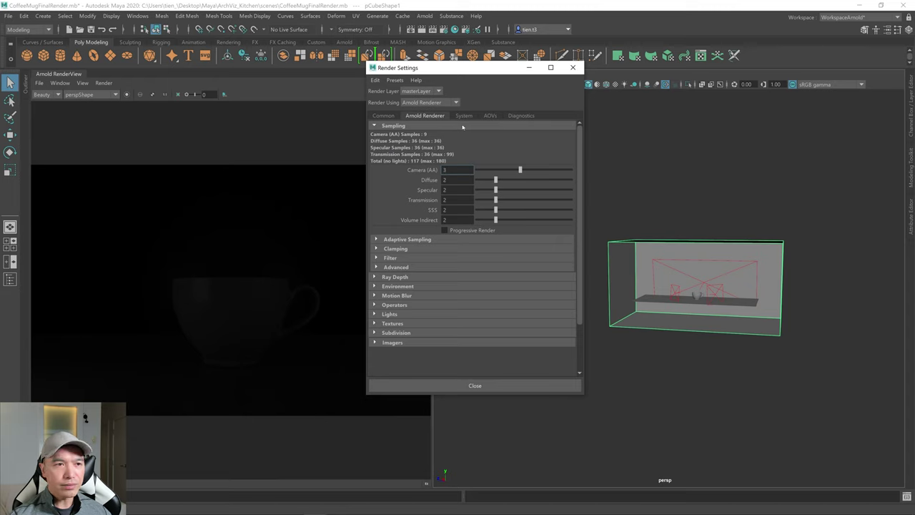
pyautogui.click(464, 115)
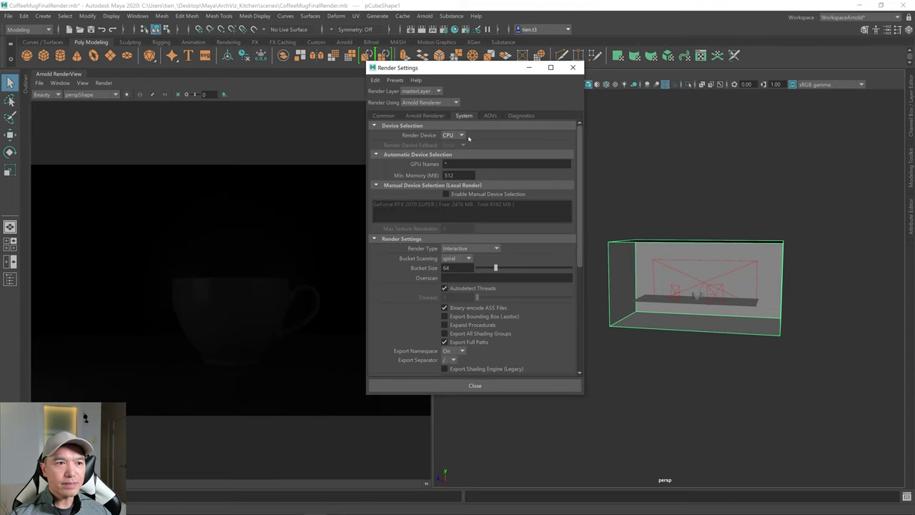
pyautogui.click(461, 135)
pyautogui.click(447, 154)
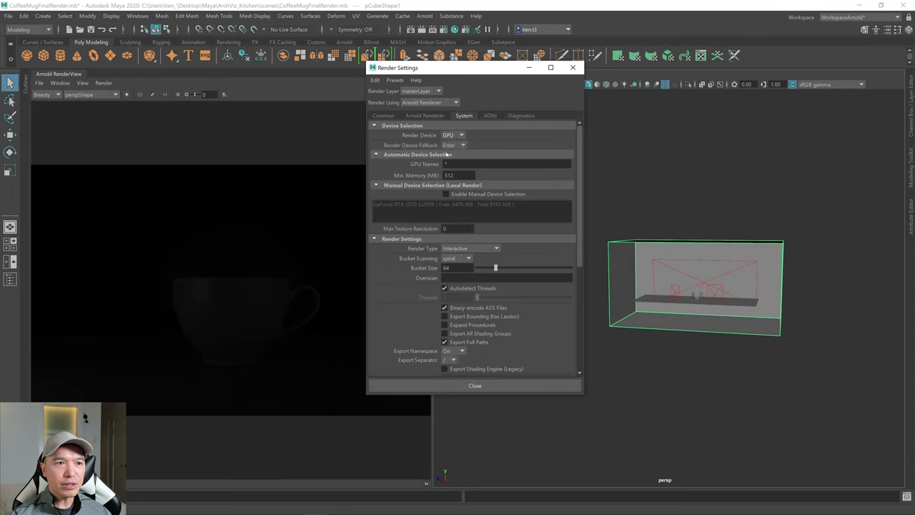
# - Enable Denoise Beauty AOV for the Optix Denoiser and close the Render Settings
pyautogui.click(491, 115)
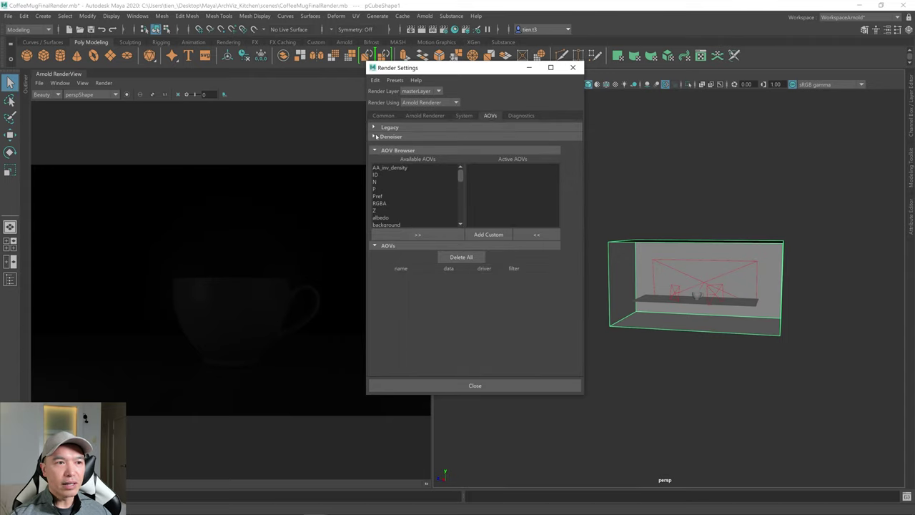
pyautogui.click(376, 137)
pyautogui.click(440, 154)
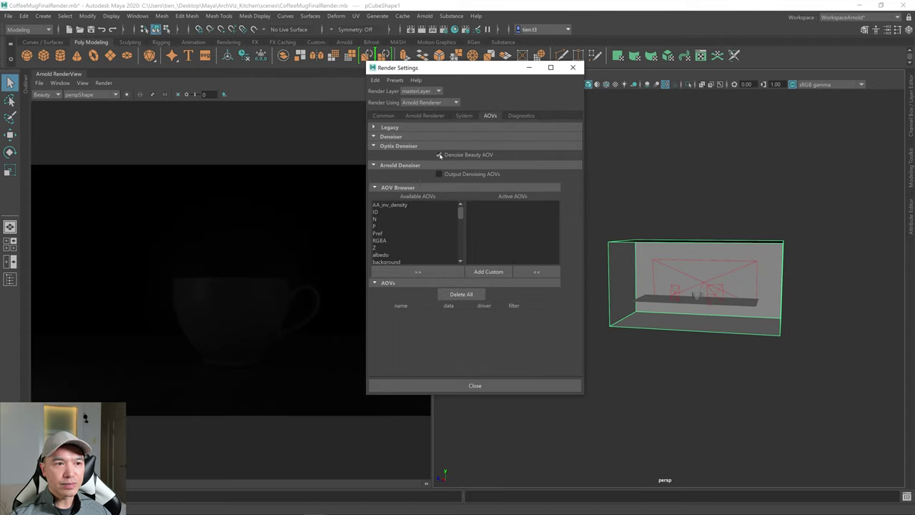
pyautogui.click(573, 67)
# - Start the interactive Arnold render and show the key light's attributes, with all three lights framed in the perspective view
pyautogui.keyDown('alt'); pyautogui.moveTo(616, 144); pyautogui.dragTo(646, 295, button='right'); pyautogui.keyUp('alt')
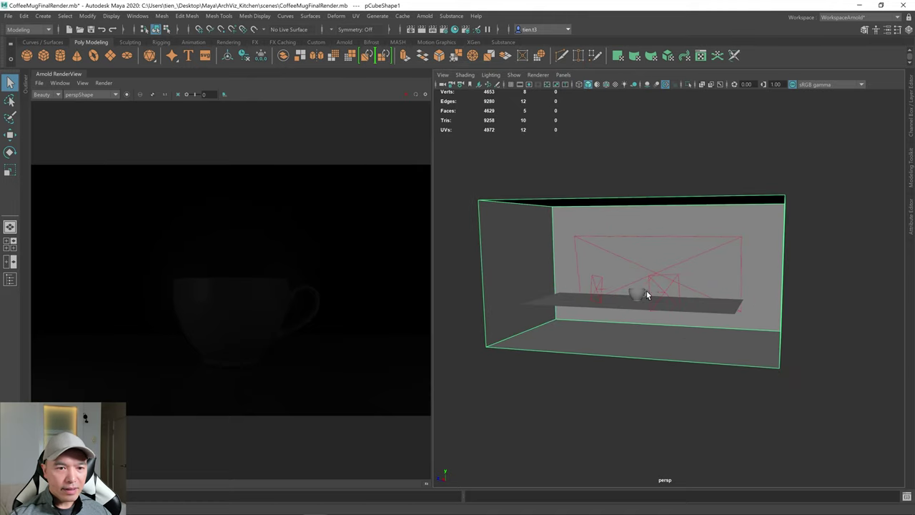
pyautogui.click(406, 96)
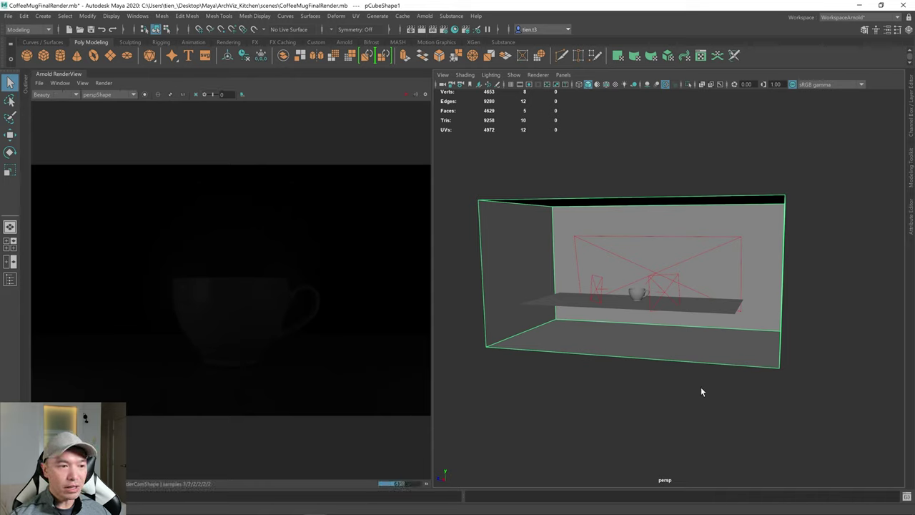
pyautogui.click(666, 294)
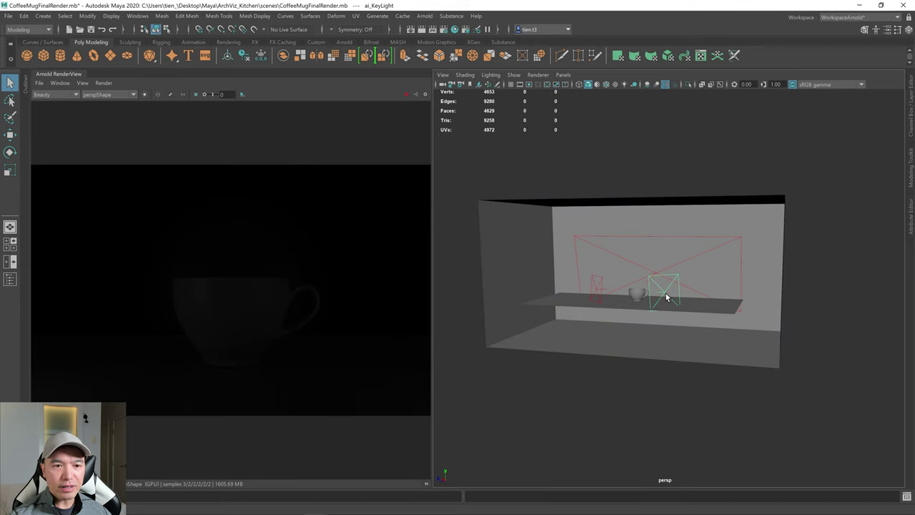
pyautogui.click(911, 219)
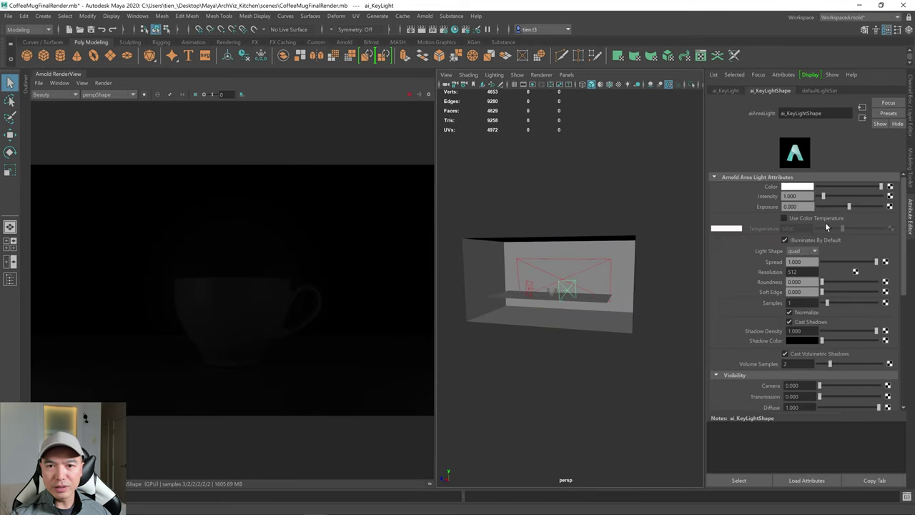
pyautogui.press('f')
pyautogui.keyDown('alt'); pyautogui.moveTo(591, 274); pyautogui.dragTo(603, 294); pyautogui.keyUp('alt')
# - Set the fill light's intensity to 0
pyautogui.click(508, 322)
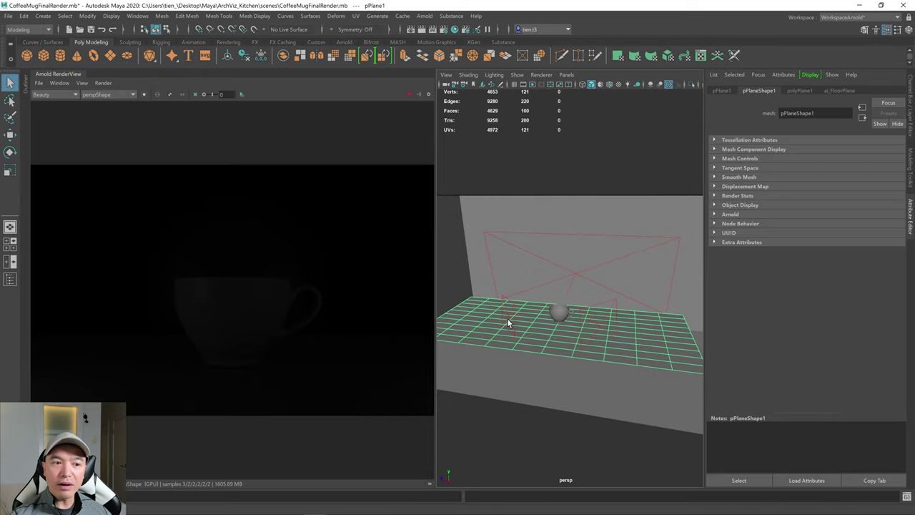
pyautogui.click(509, 313)
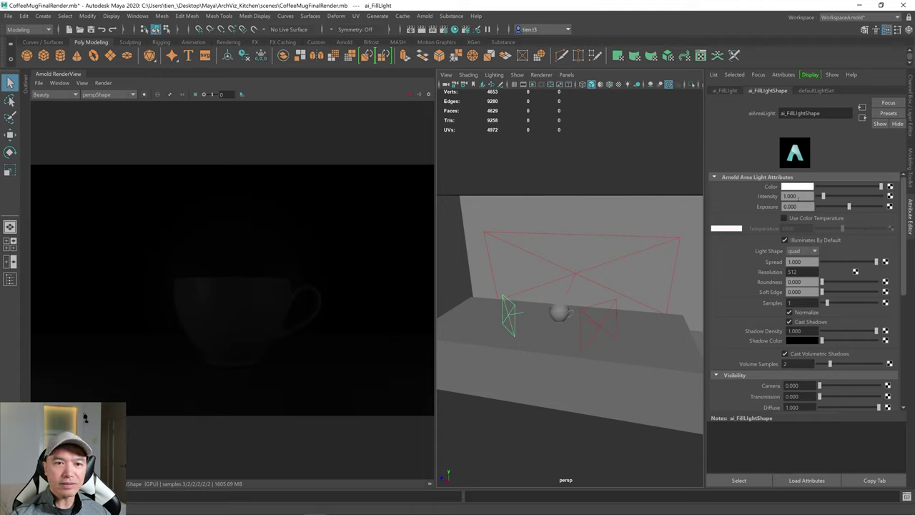
pyautogui.click(790, 196)
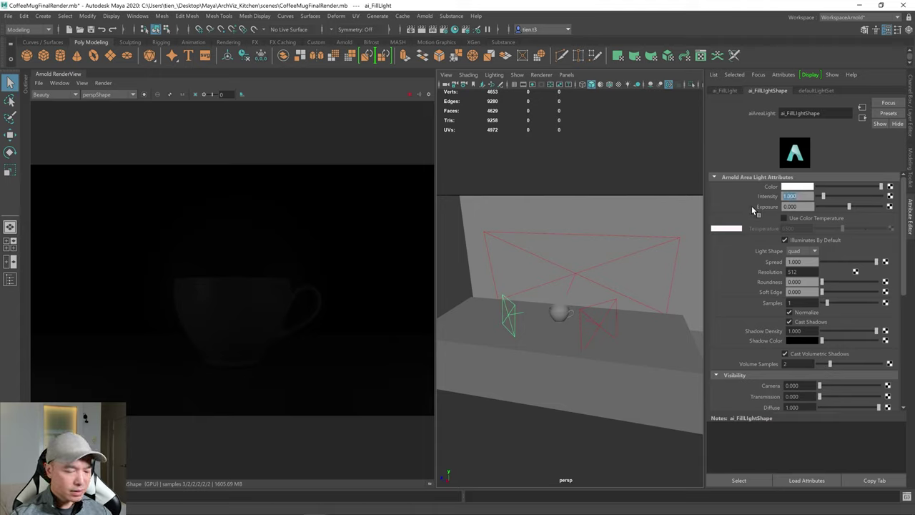
pyautogui.write('0')
pyautogui.press('Return')
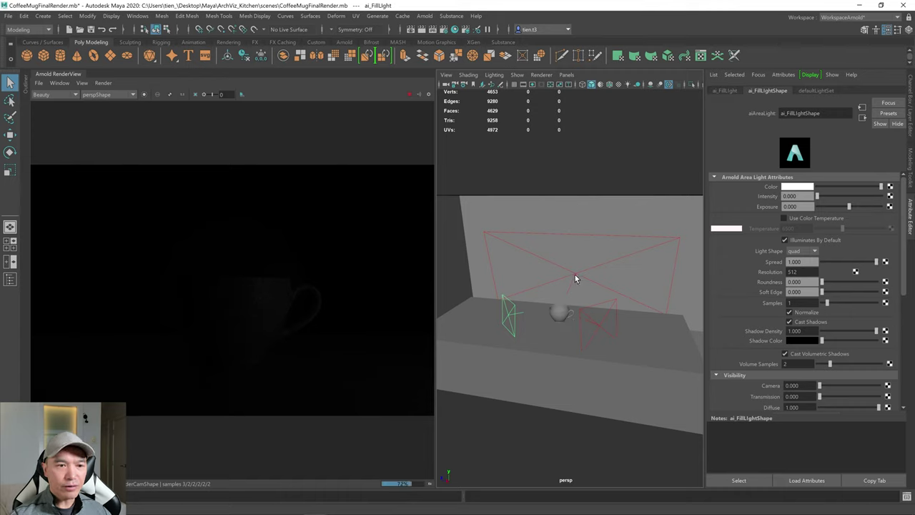
# - Set the intensity of the large back light to 0
pyautogui.click(575, 275)
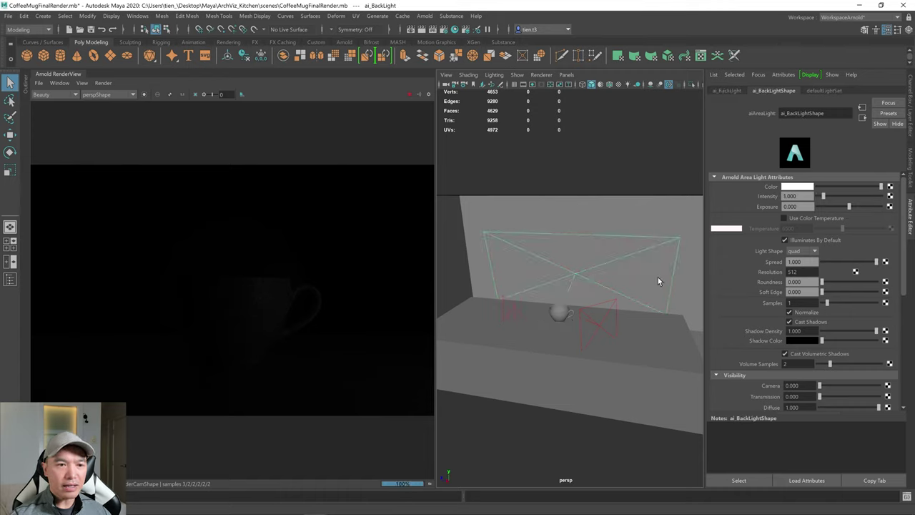
pyautogui.click(790, 195)
pyautogui.write('0')
pyautogui.press('Return')
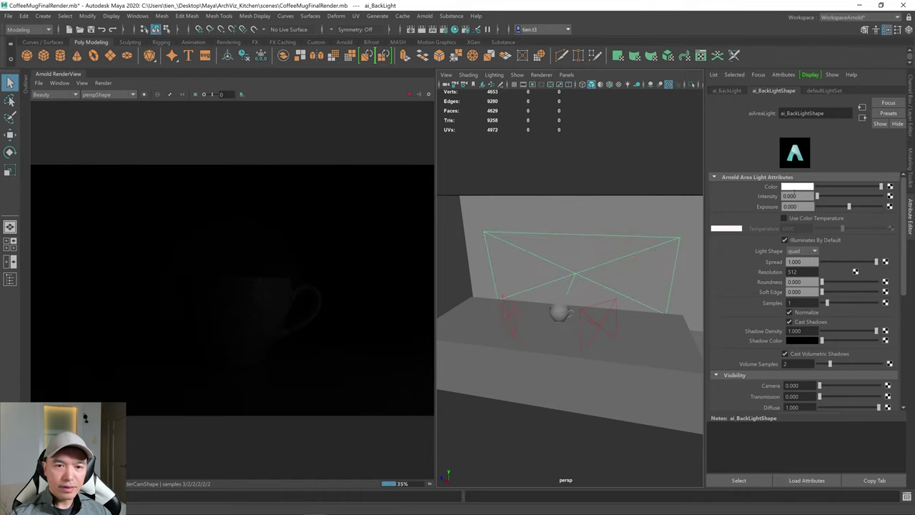
# - Set the key light's exposure to 7
pyautogui.click(600, 326)
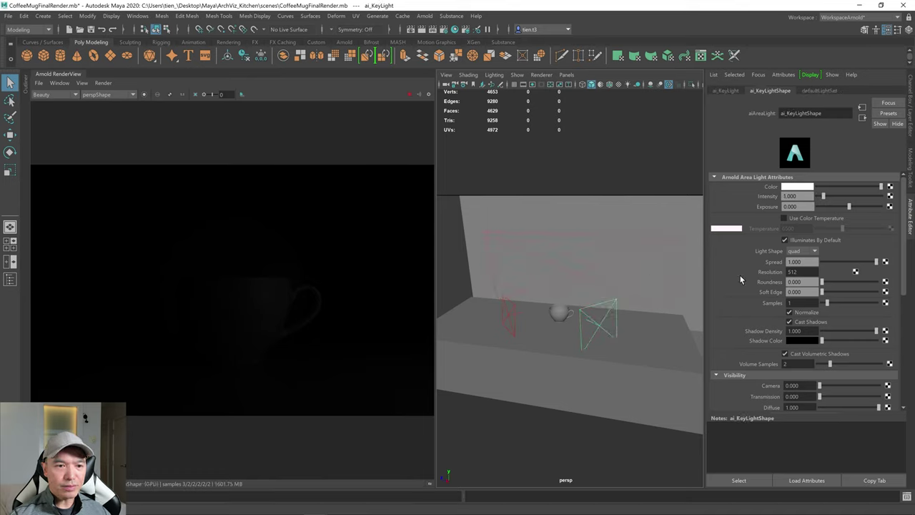
pyautogui.doubleClick(806, 206)
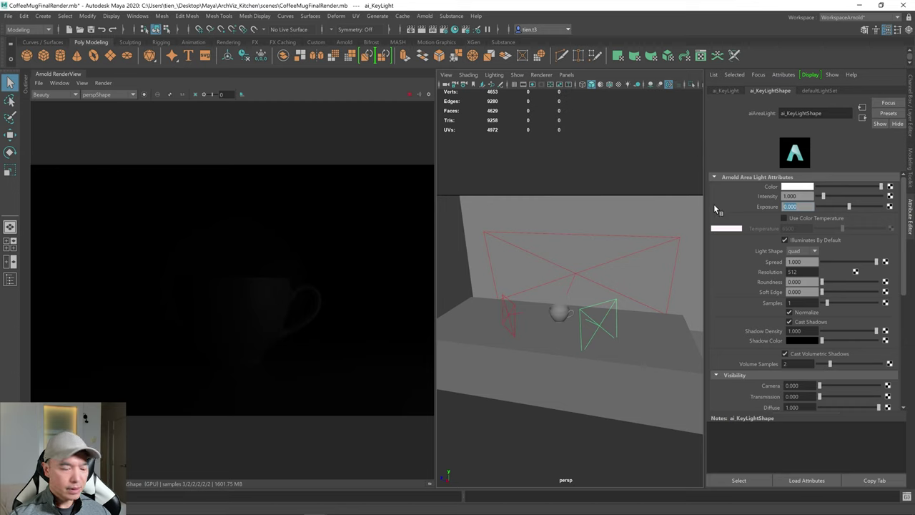
pyautogui.write('7')
pyautogui.press('Return')
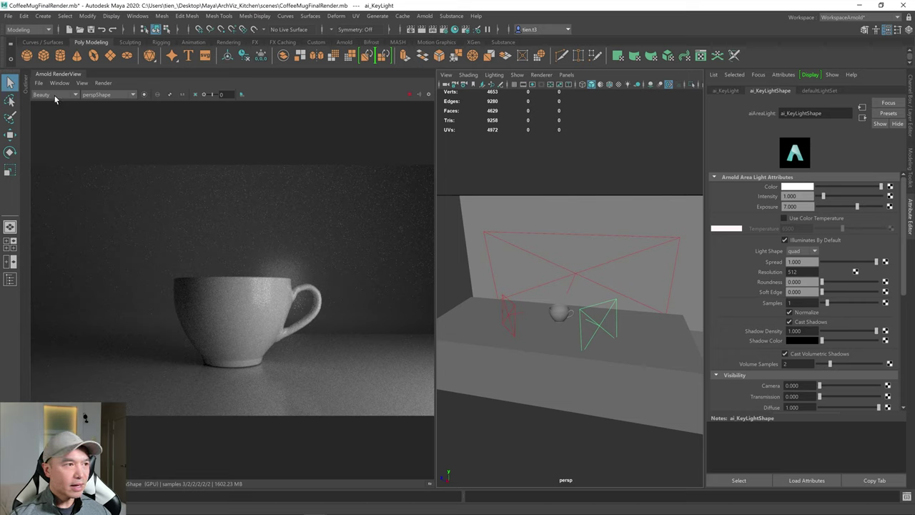
# - Select the cup, the room box and the floor plane one after another in the rendered image to identify each object
pyautogui.click(218, 313)
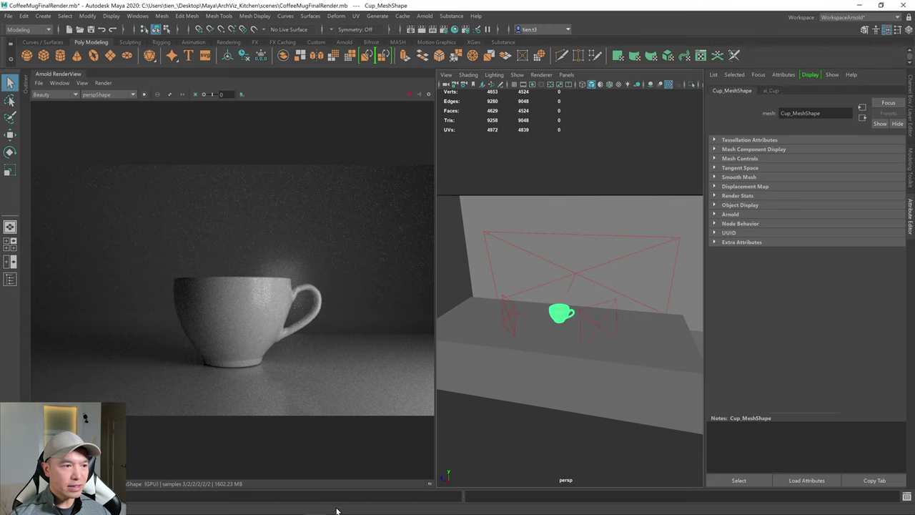
pyautogui.click(389, 415)
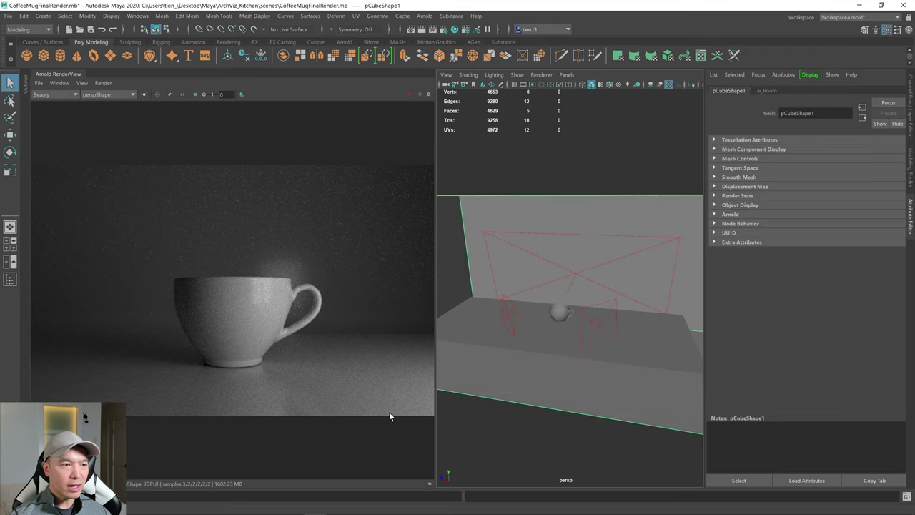
pyautogui.click(281, 406)
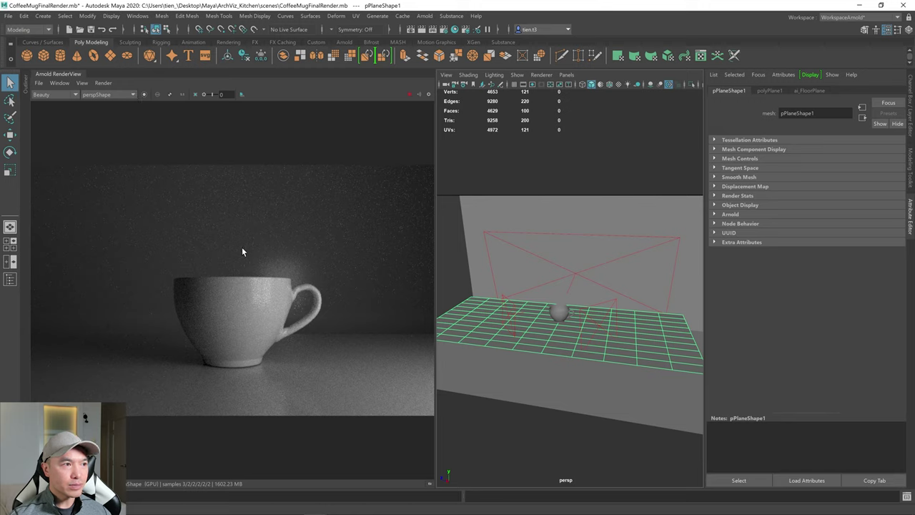
# - Render through perspShape and examine the cup close up from slightly above
pyautogui.click(132, 95)
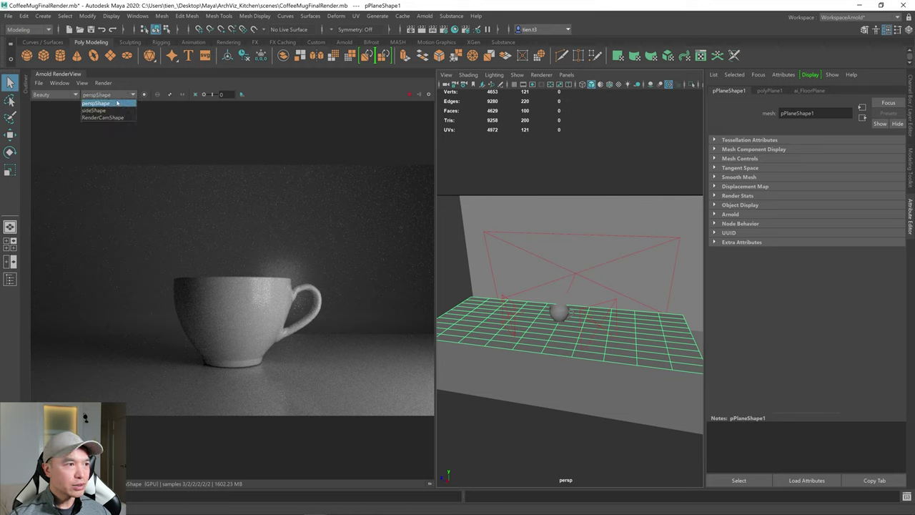
pyautogui.click(117, 103)
pyautogui.click(134, 95)
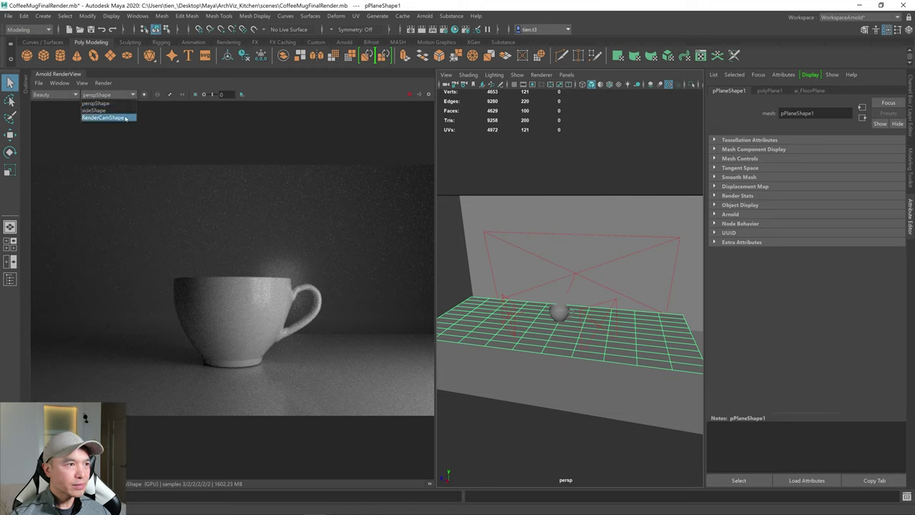
pyautogui.click(126, 118)
pyautogui.click(129, 95)
pyautogui.click(100, 103)
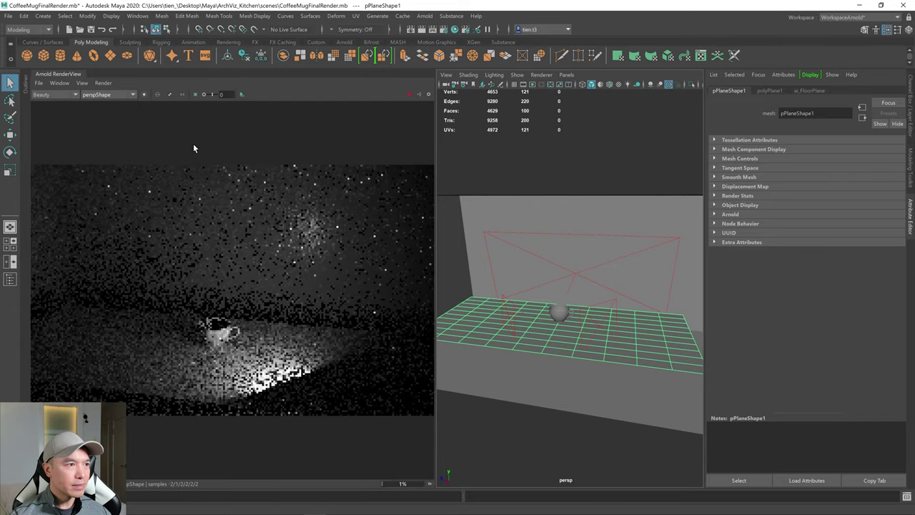
pyautogui.scroll(5, 579, 311)
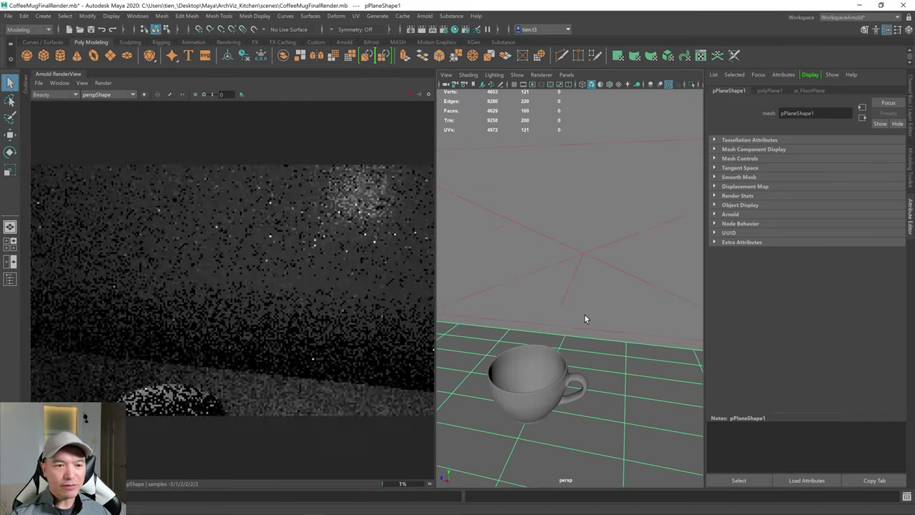
pyautogui.keyDown('alt'); pyautogui.moveTo(585, 319); pyautogui.dragTo(572, 293); pyautogui.keyUp('alt')
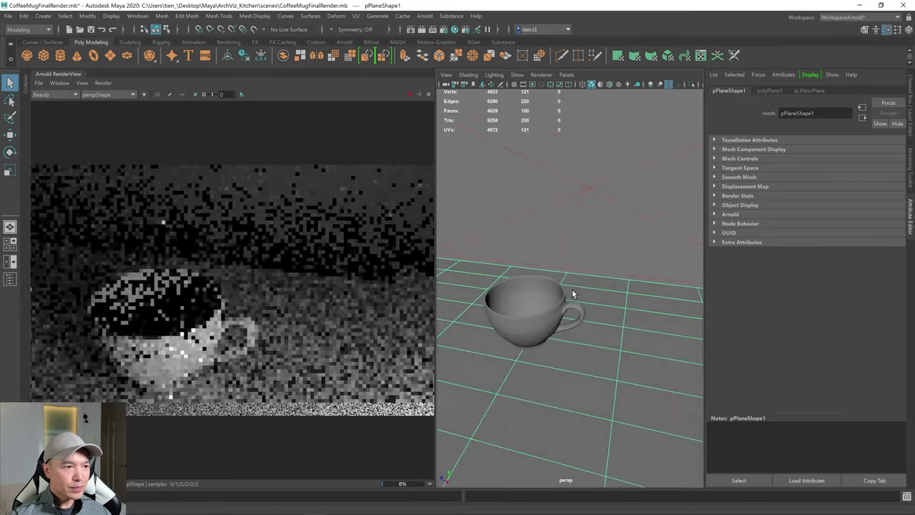
pyautogui.keyDown('alt'); pyautogui.moveTo(437, 362); pyautogui.dragTo(561, 352); pyautogui.keyUp('alt')
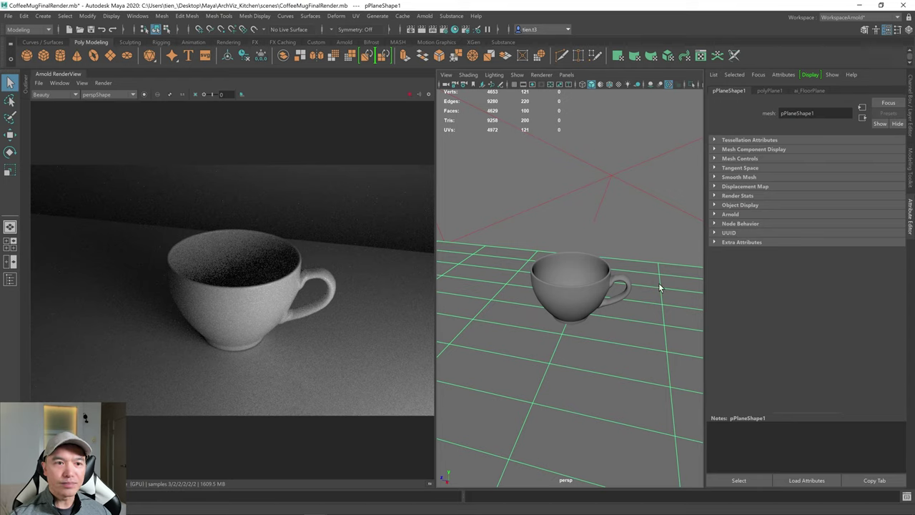
# - Show the RGBA_denoise output in the render view and render through RenderCamShape
pyautogui.click(75, 94)
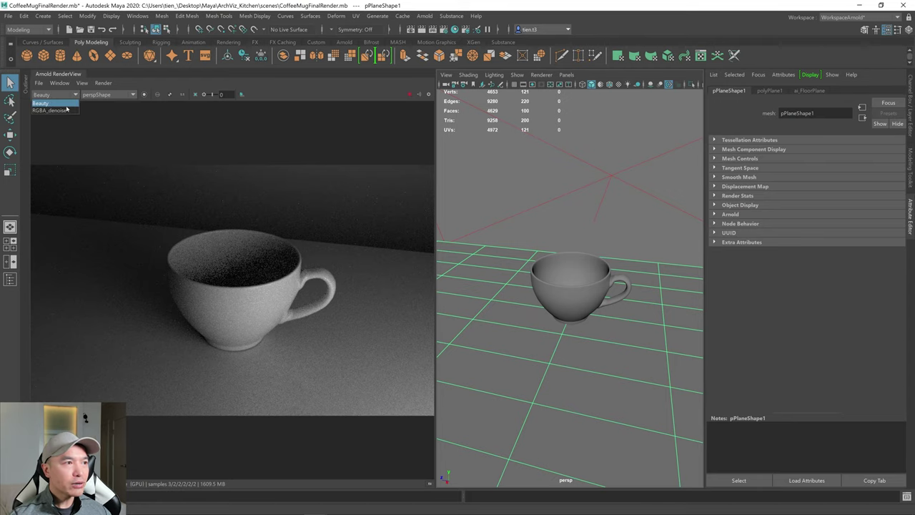
pyautogui.click(53, 107)
pyautogui.keyDown('alt'); pyautogui.moveTo(568, 323); pyautogui.dragTo(553, 336); pyautogui.keyUp('alt')
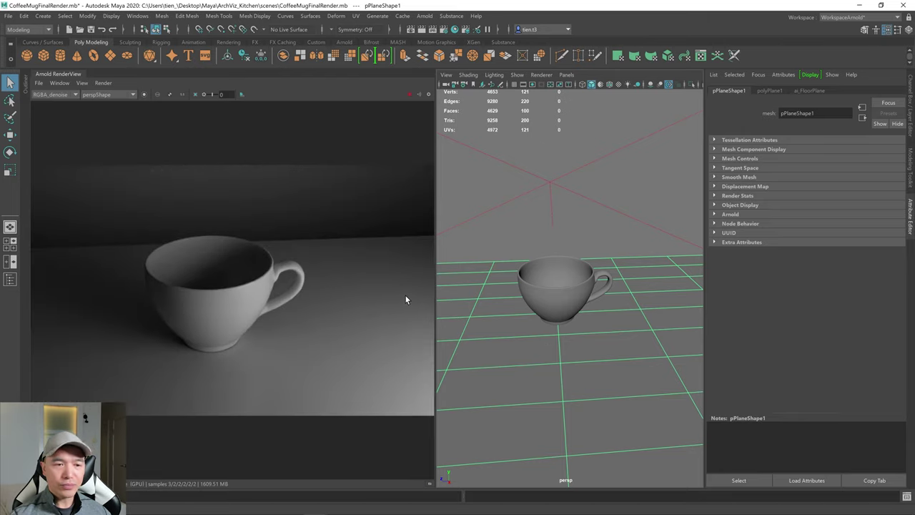
pyautogui.click(133, 95)
pyautogui.click(110, 117)
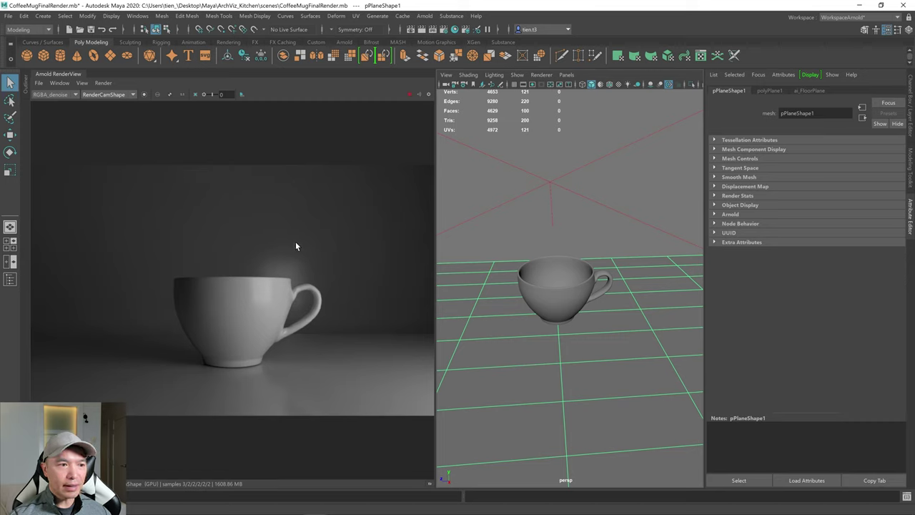
# - Raise the specular roughness of the room's ai_Room material to about 0.358
pyautogui.click(304, 282)
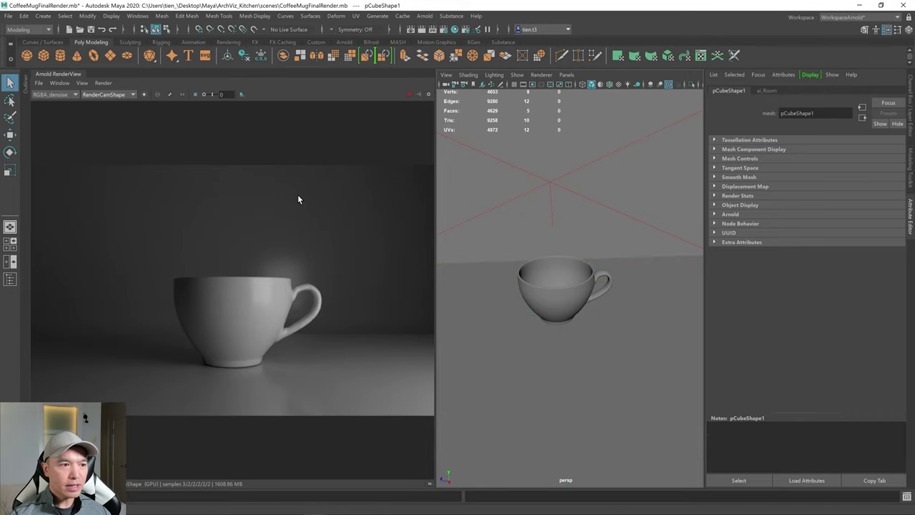
pyautogui.click(775, 89)
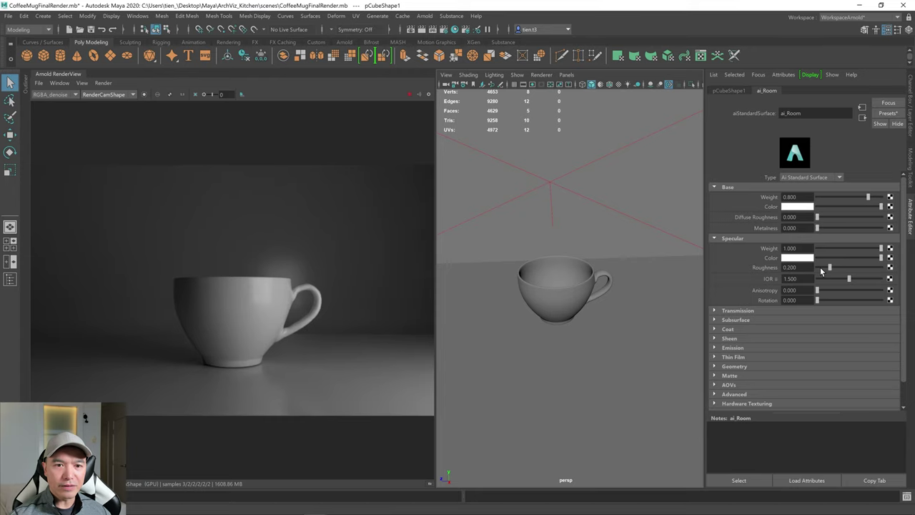
pyautogui.moveTo(832, 266); pyautogui.dragTo(837, 266)
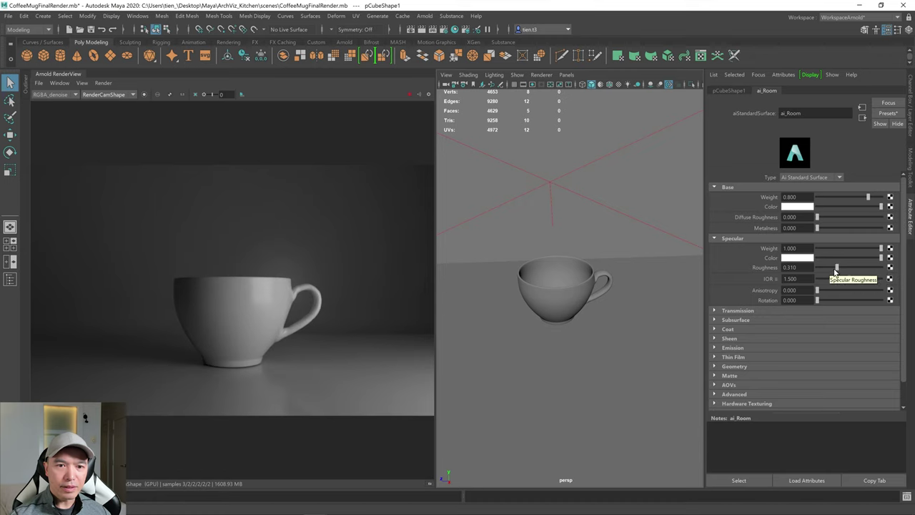
pyautogui.moveTo(836, 267); pyautogui.dragTo(840, 266)
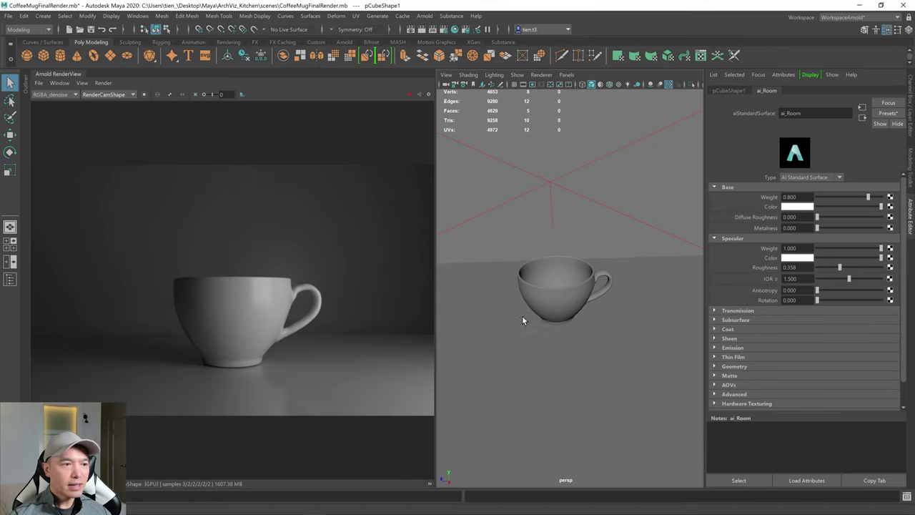
# - Raise the key light's exposure to 8 and settle on 8.5
pyautogui.scroll(-5, 587, 289)
pyautogui.keyDown('alt'); pyautogui.moveTo(590, 289); pyautogui.dragTo(578, 310); pyautogui.keyUp('alt')
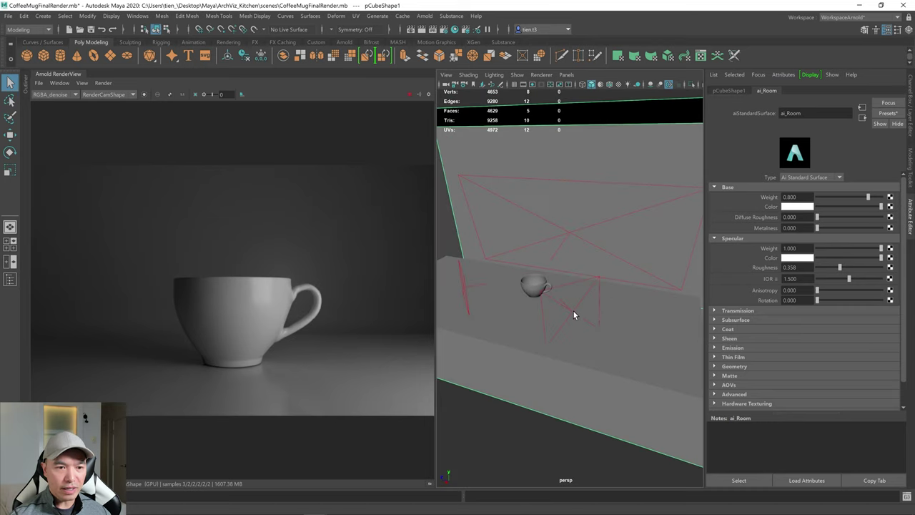
pyautogui.click(573, 312)
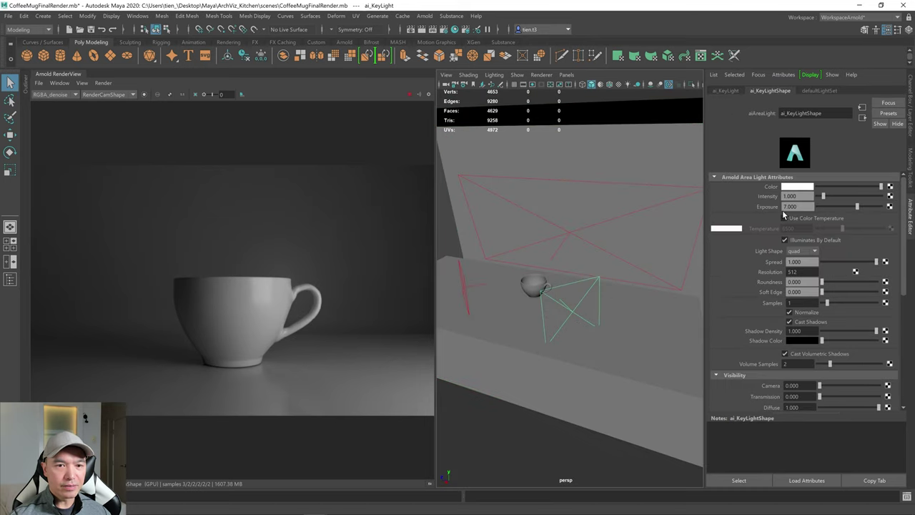
pyautogui.moveTo(804, 206); pyautogui.dragTo(730, 207)
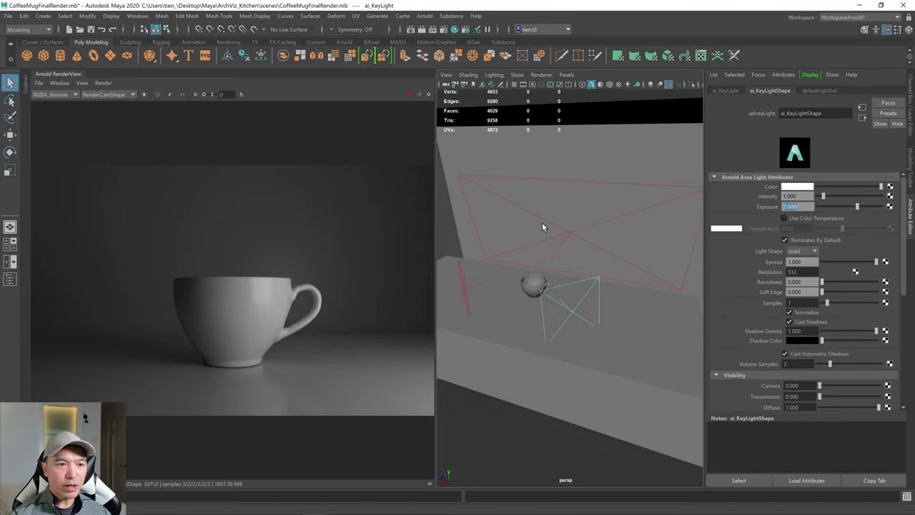
pyautogui.write('8')
pyautogui.press('Return')
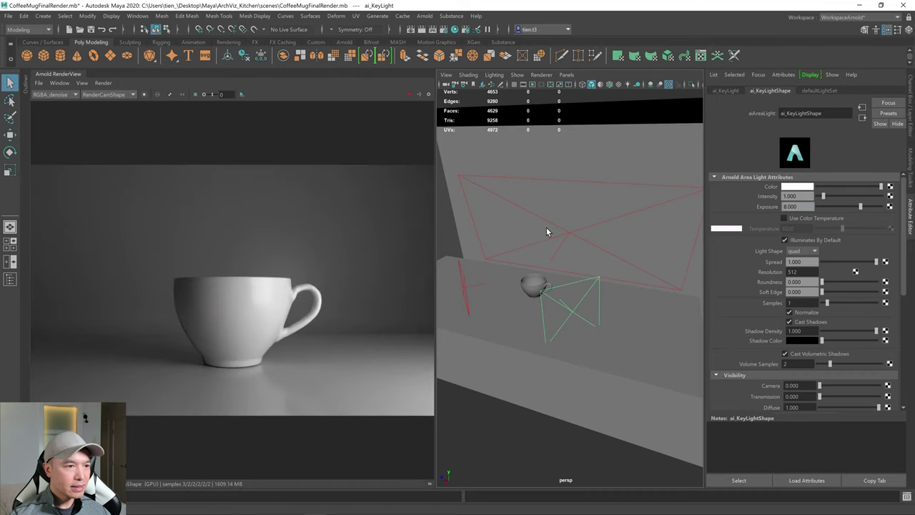
pyautogui.doubleClick(807, 206)
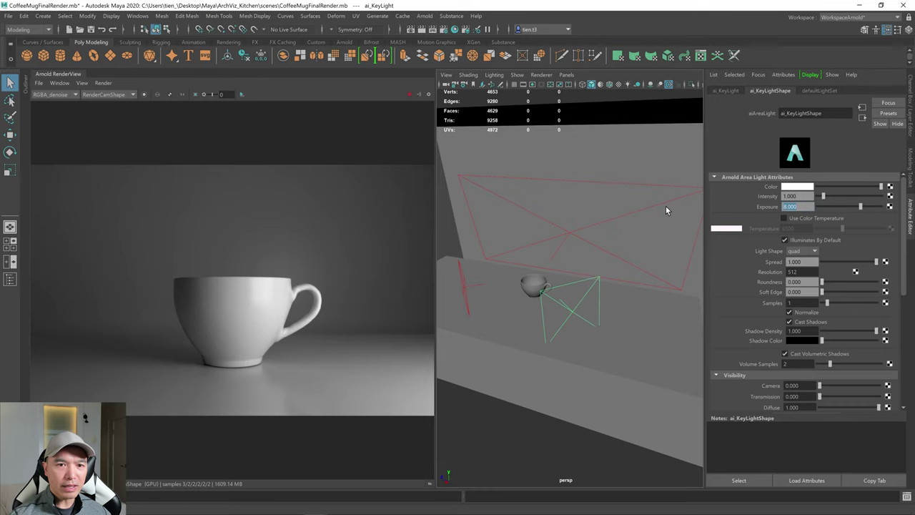
pyautogui.write('8')
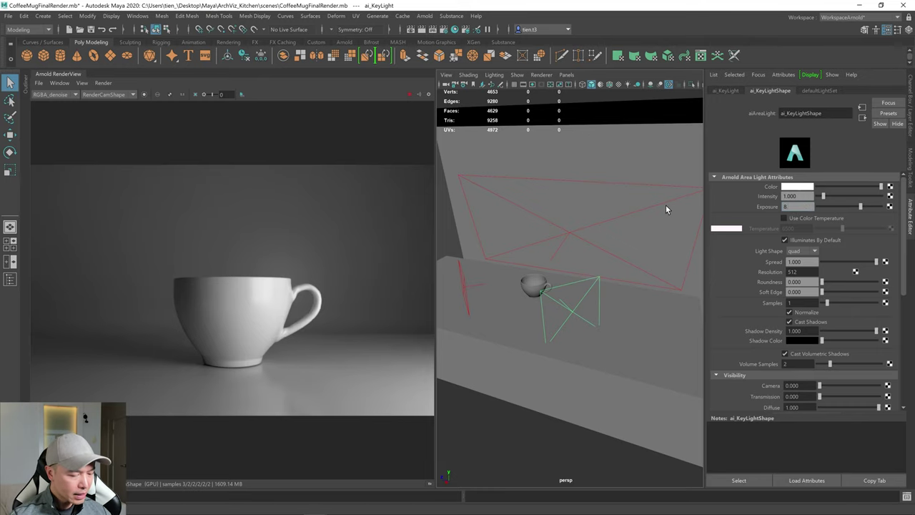
pyautogui.write('.5')
pyautogui.press('Return')
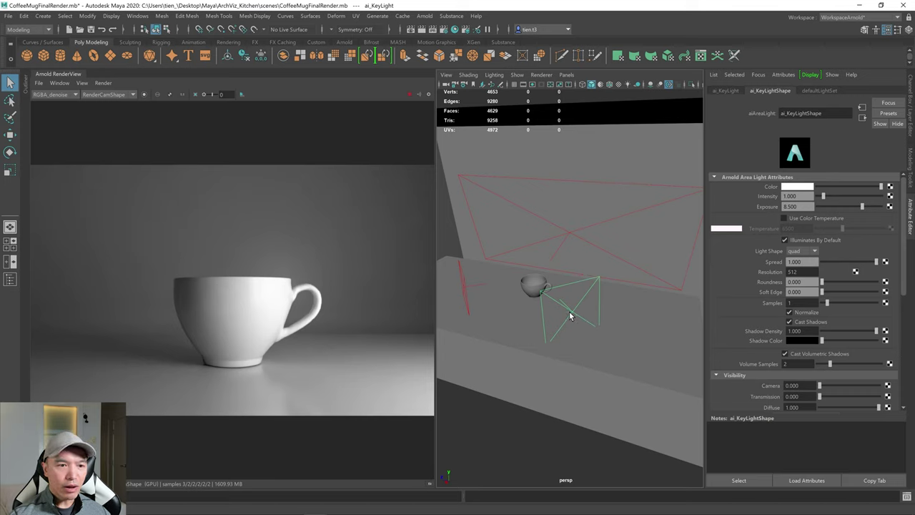
# - Scale the key light up slightly
pyautogui.press('t')
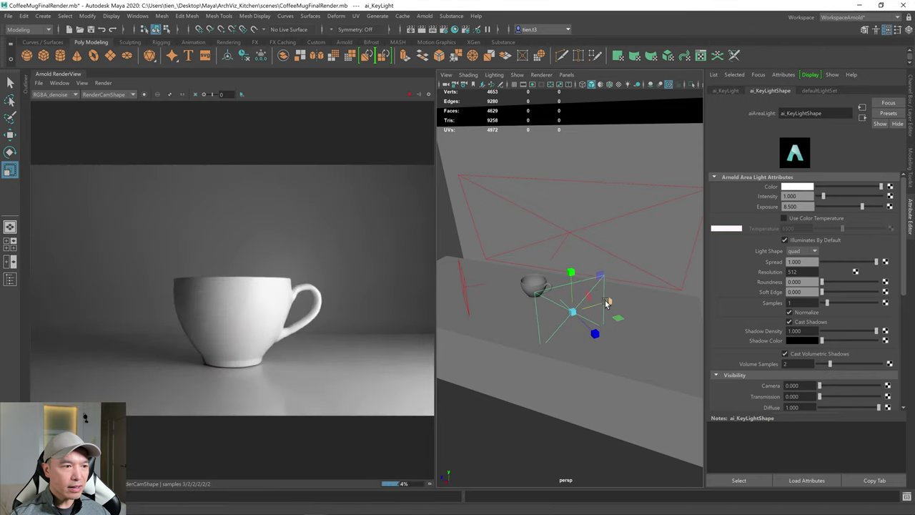
pyautogui.press('w')
pyautogui.moveTo(593, 315)
pyautogui.keyDown('alt'); pyautogui.mouseDown()
pyautogui.moveTo(580, 323)
pyautogui.moveTo(625, 295)
pyautogui.moveTo(581, 309)
pyautogui.mouseUp(); pyautogui.keyUp('alt')
pyautogui.press('e')
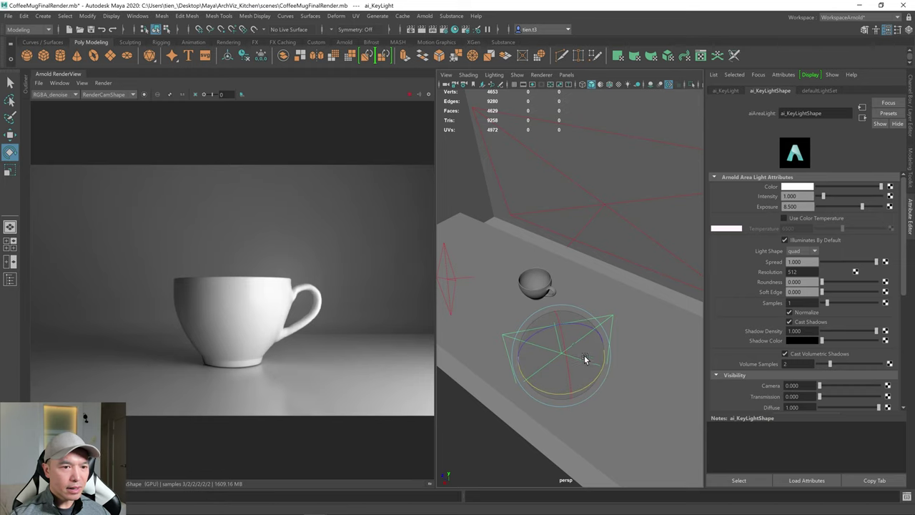
pyautogui.press('r')
pyautogui.moveTo(562, 356); pyautogui.dragTo(569, 351)
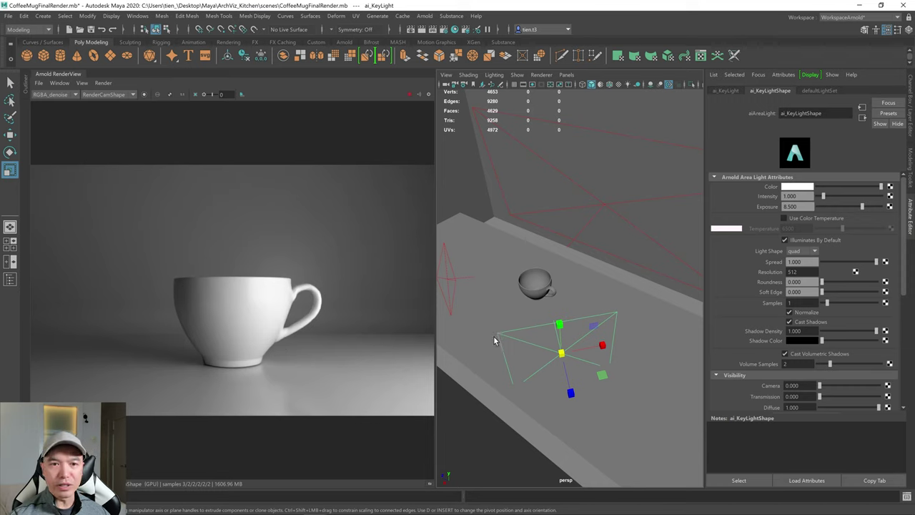
# - Select the cup and frame it in an enlarged side view with the attribute panel hidden
pyautogui.keyDown('alt'); pyautogui.moveTo(494, 341); pyautogui.dragTo(577, 316); pyautogui.keyUp('alt')
pyautogui.press('w')
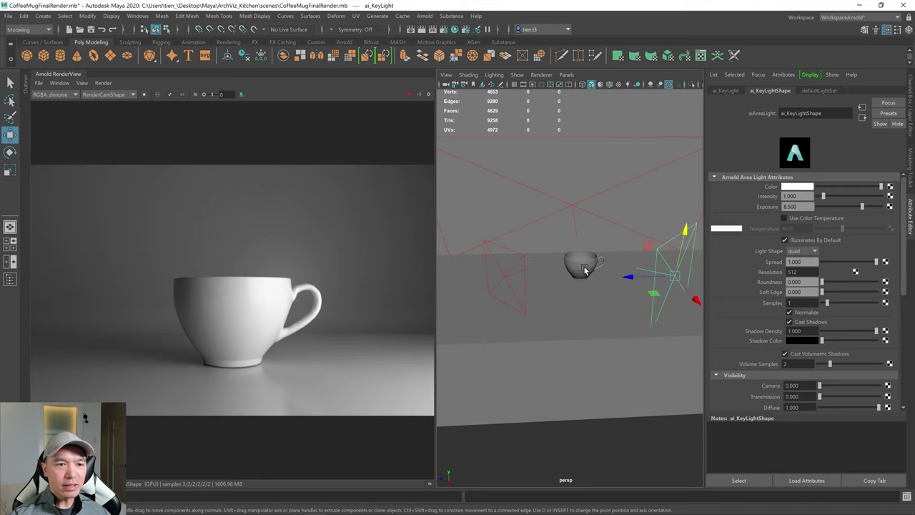
pyautogui.click(586, 270)
pyautogui.press('space')
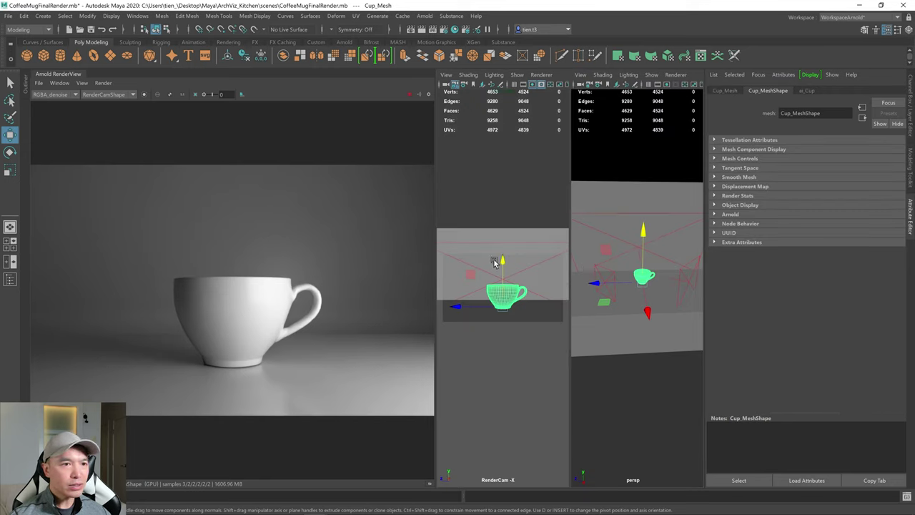
pyautogui.click(10, 243)
pyautogui.press('space')
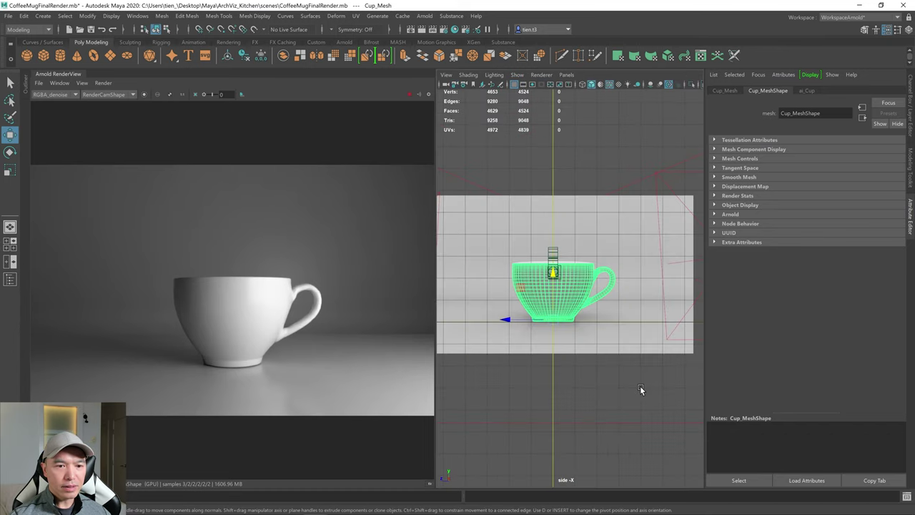
pyautogui.press('f')
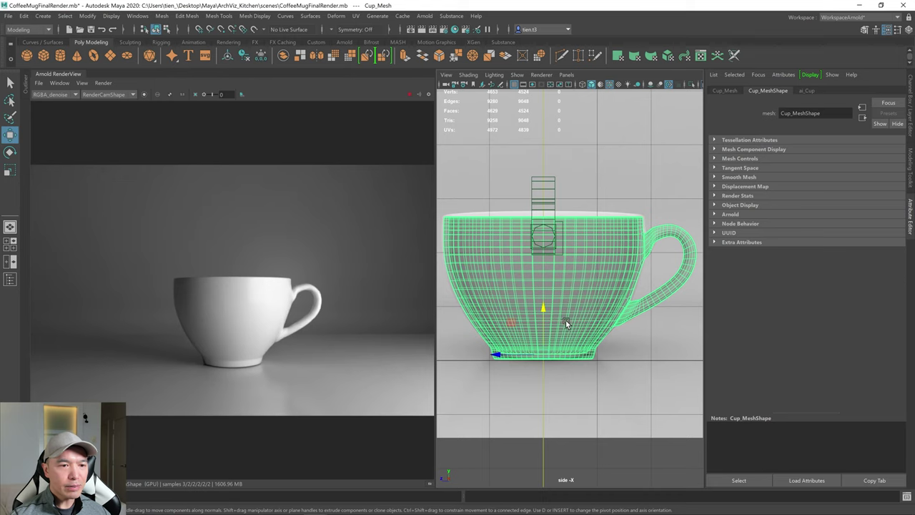
pyautogui.moveTo(434, 211); pyautogui.dragTo(319, 211)
pyautogui.click(910, 218)
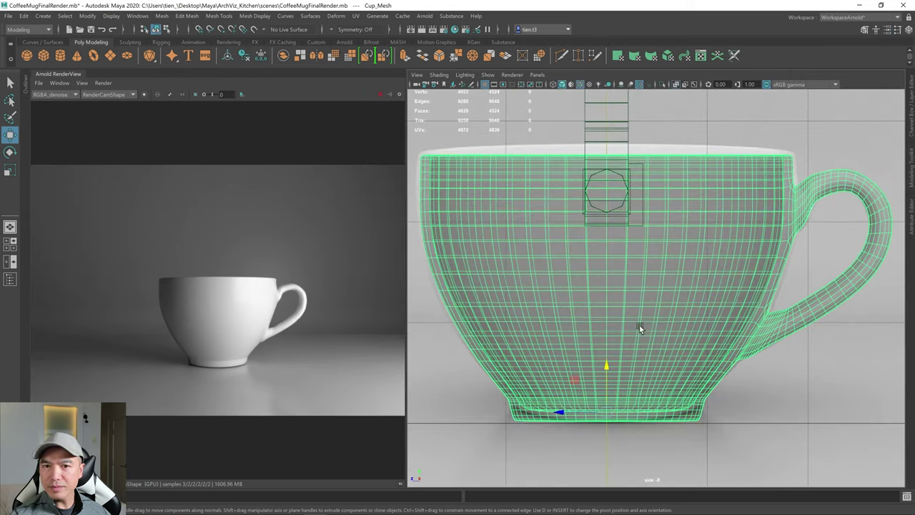
# - Move the cup's pivot straight down to the bottom of its base with vertex snapping
pyautogui.keyDown('alt'); pyautogui.moveTo(649, 380); pyautogui.dragTo(666, 213, button='middle'); pyautogui.keyUp('alt')
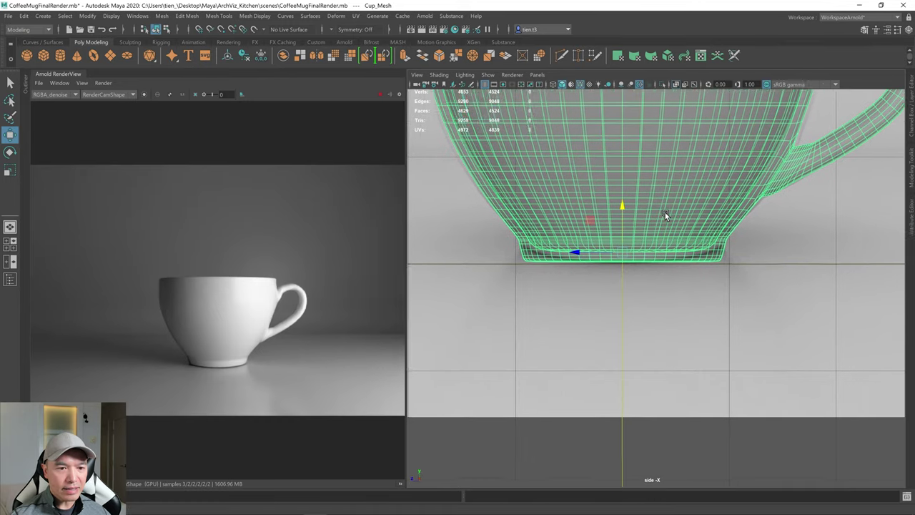
pyautogui.scroll(3, 660, 216)
pyautogui.scroll(2, 660, 215)
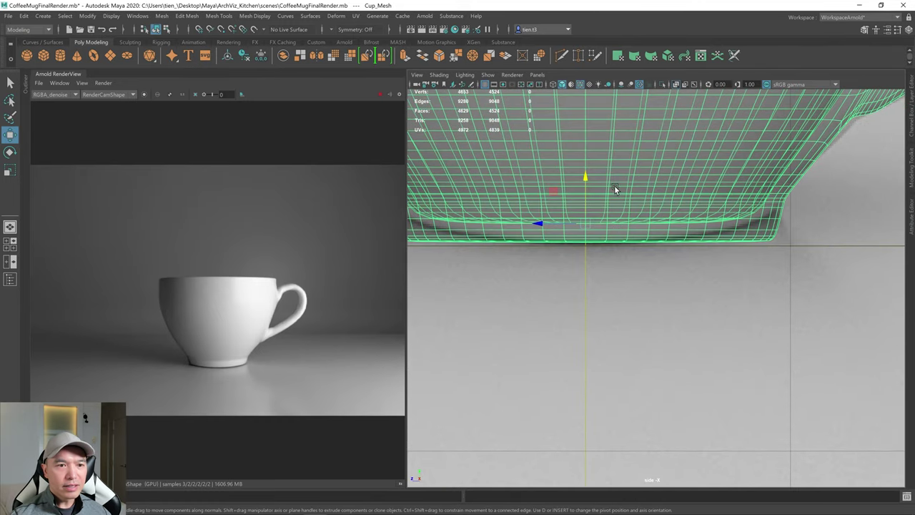
pyautogui.press('d')
pyautogui.press('v')
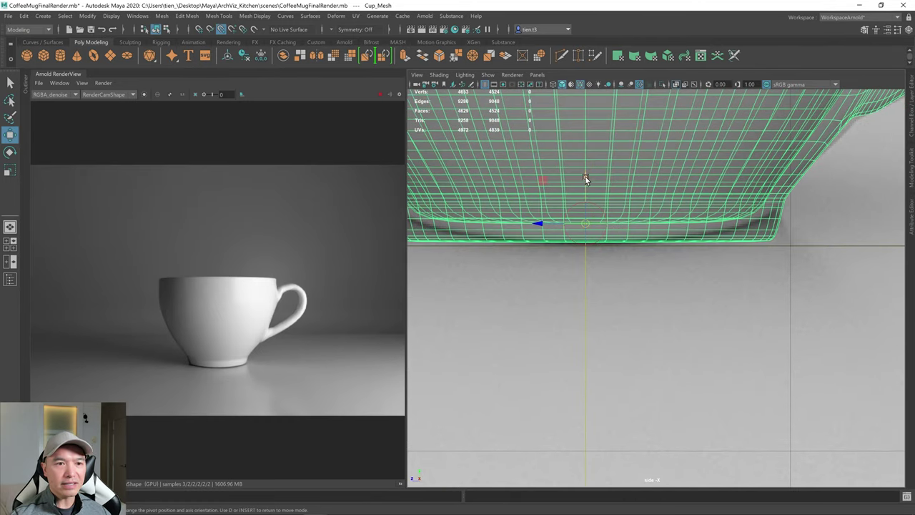
pyautogui.moveTo(585, 179); pyautogui.dragTo(592, 310)
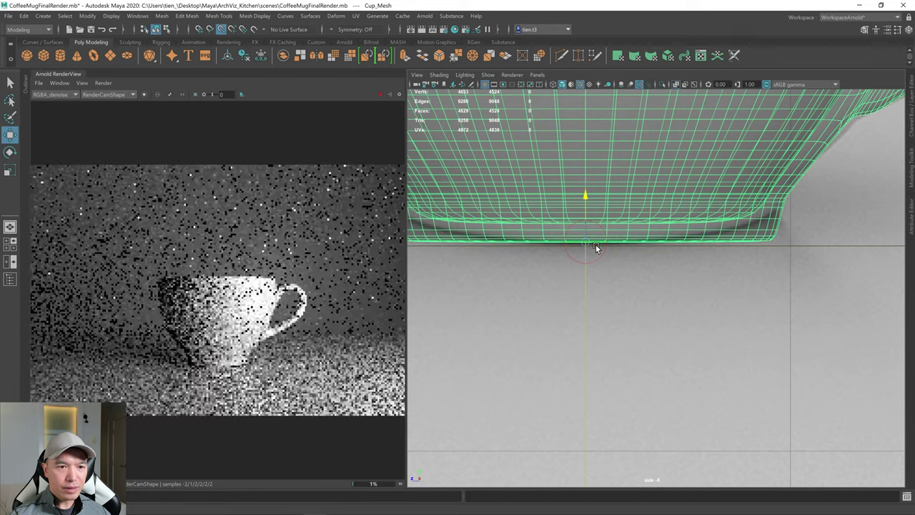
# - Move the cup straight down with snapping so its base sits on the floor line, and return to the perspective view
pyautogui.scroll(2, 594, 246)
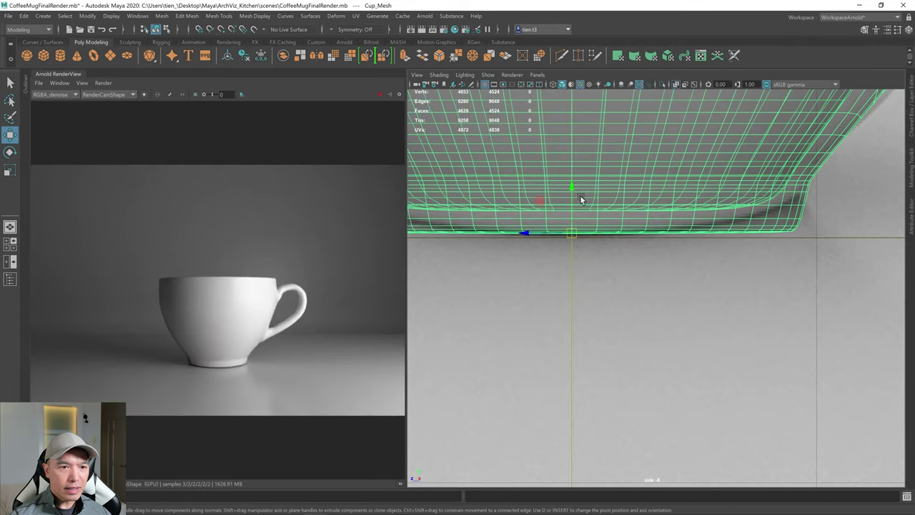
pyautogui.moveTo(573, 189); pyautogui.dragTo(570, 231)
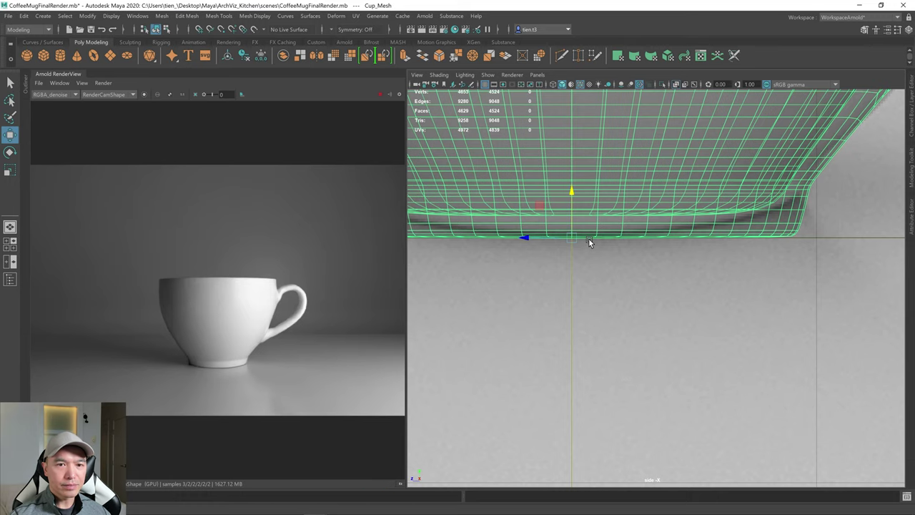
pyautogui.press('space')
pyautogui.press('space')
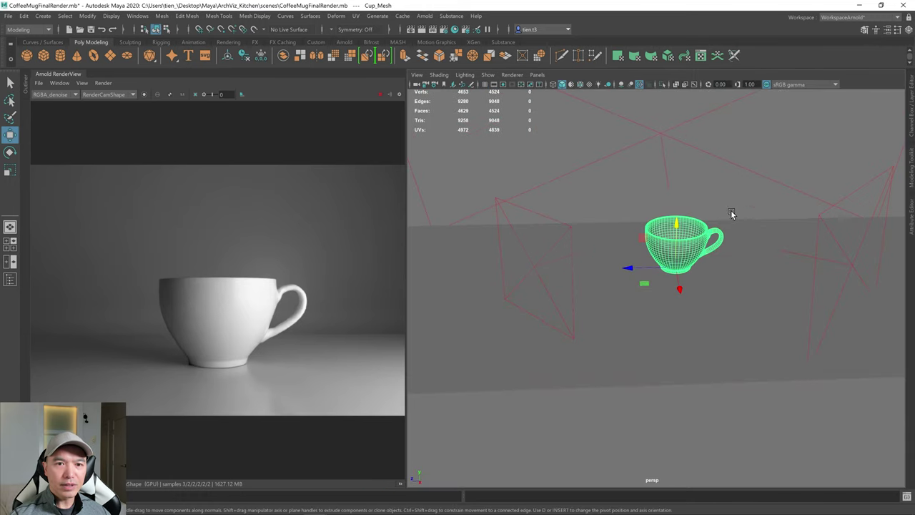
# - Examine how the cup's base meets the floor in the perspective and side views
pyautogui.keyDown('alt'); pyautogui.moveTo(690, 246); pyautogui.dragTo(653, 241); pyautogui.keyUp('alt')
pyautogui.press('f')
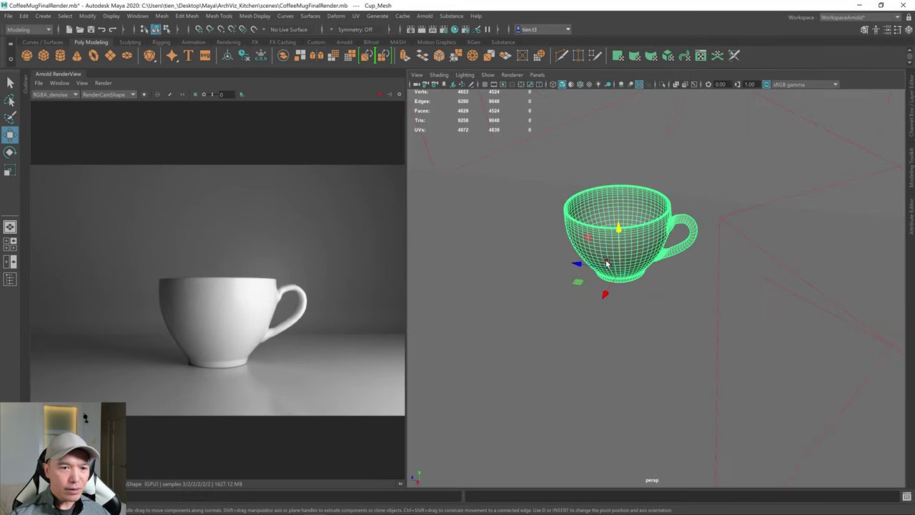
pyautogui.scroll(-1, 612, 262)
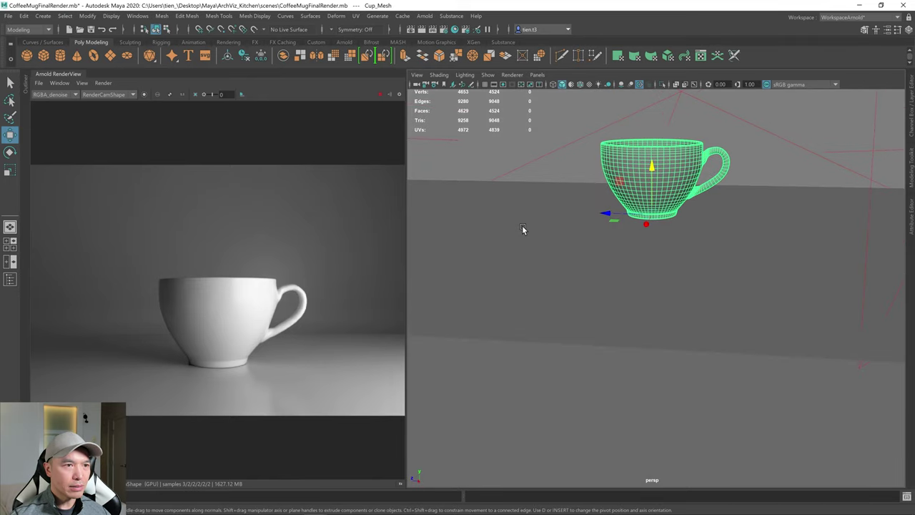
pyautogui.scroll(2, 626, 218)
pyautogui.scroll(2, 629, 213)
pyautogui.scroll(-1, 624, 240)
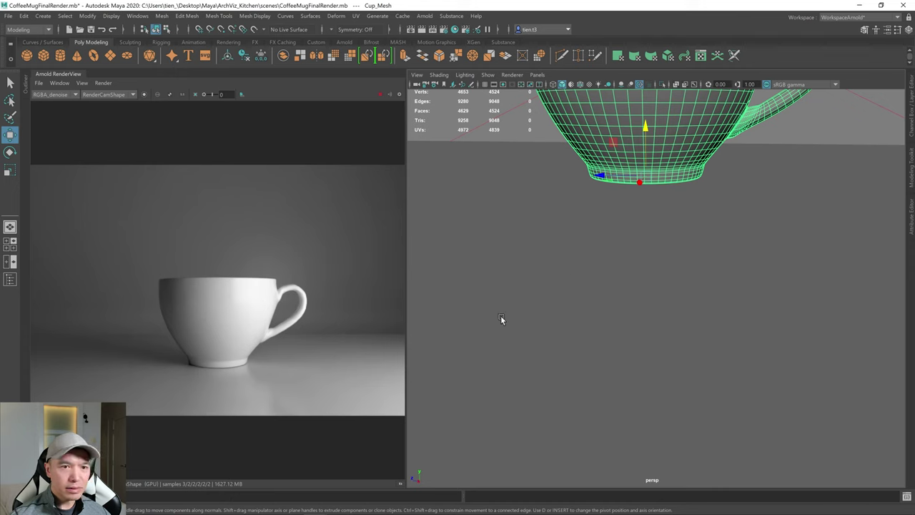
pyautogui.press('space')
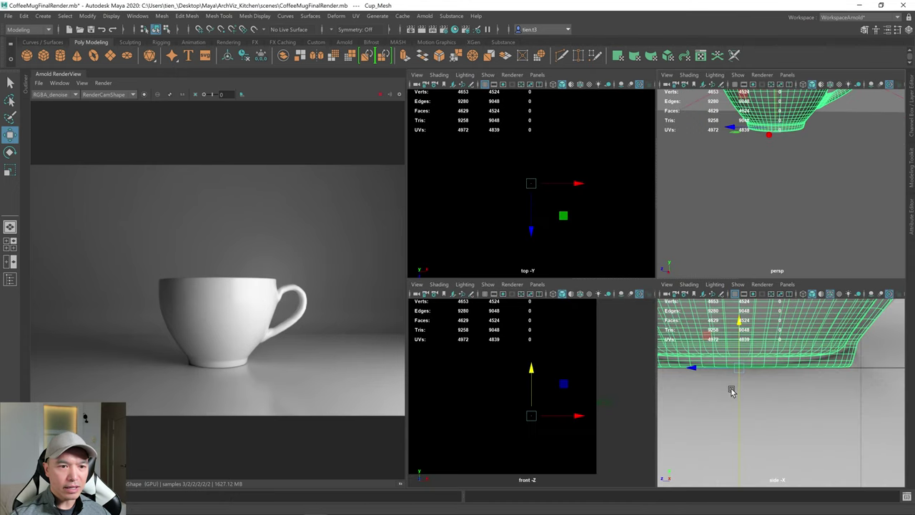
pyautogui.press('space')
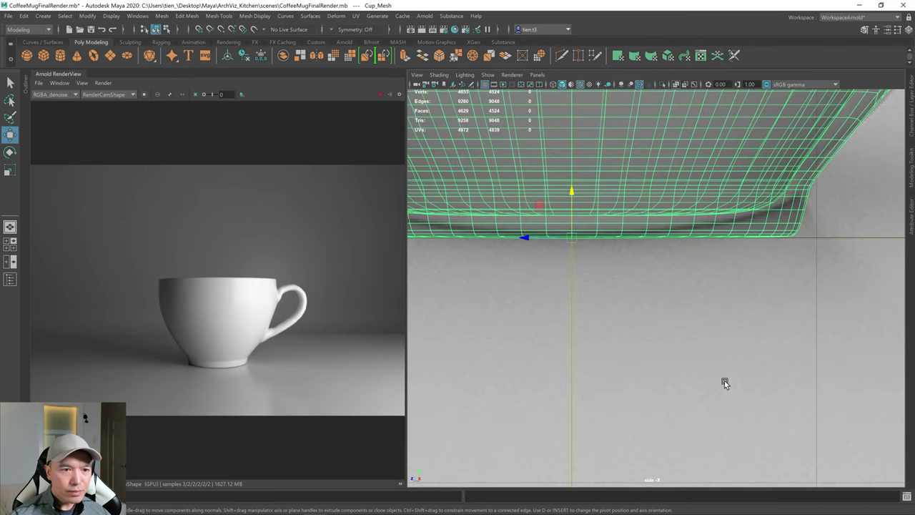
pyautogui.press('space')
pyautogui.press('space')
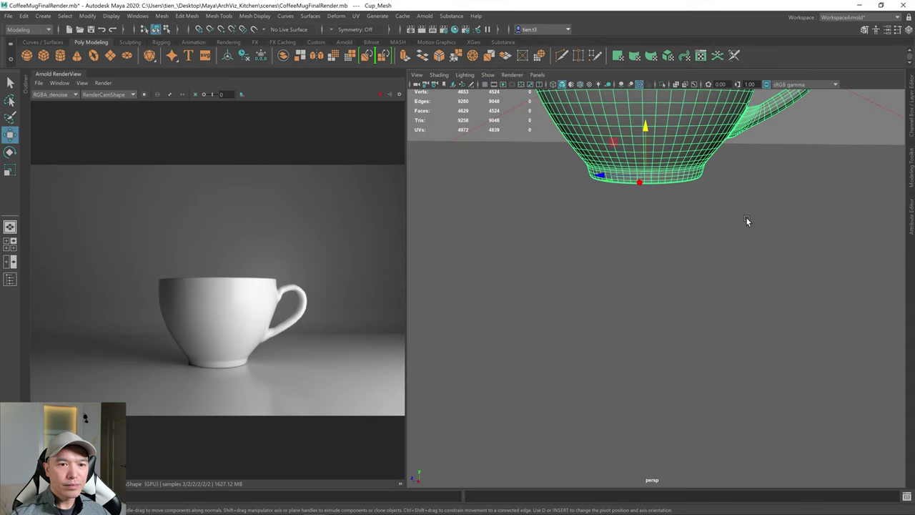
# - Select the fill light beside the cup and set its intensity to 1
pyautogui.press('a')
pyautogui.press('q')
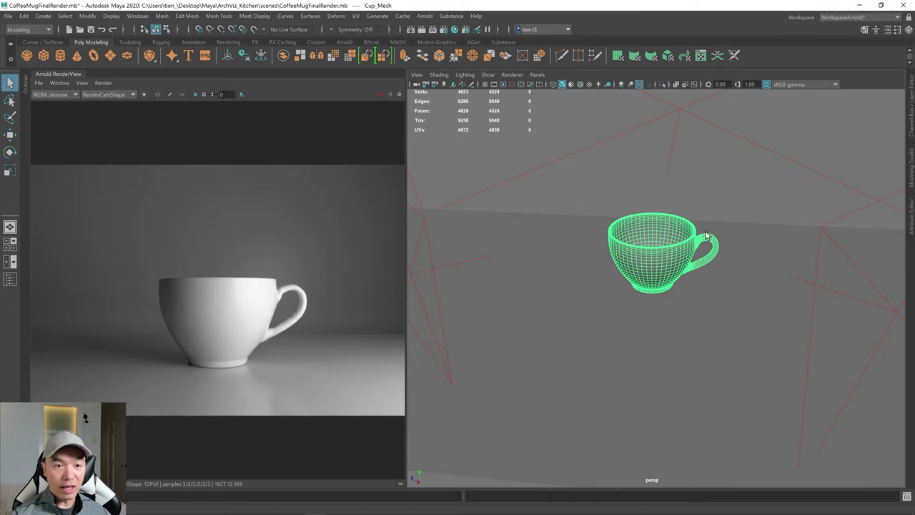
pyautogui.keyDown('alt'); pyautogui.moveTo(706, 232); pyautogui.dragTo(654, 250); pyautogui.keyUp('alt')
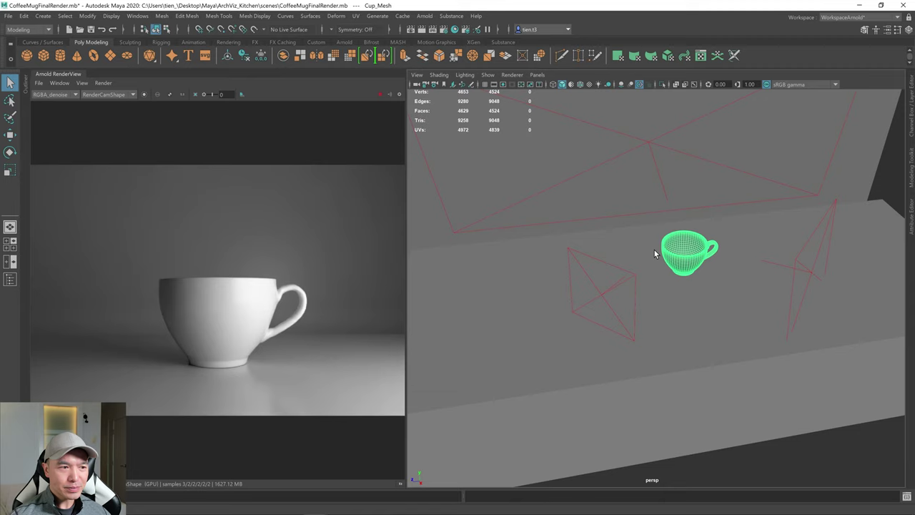
pyautogui.click(602, 298)
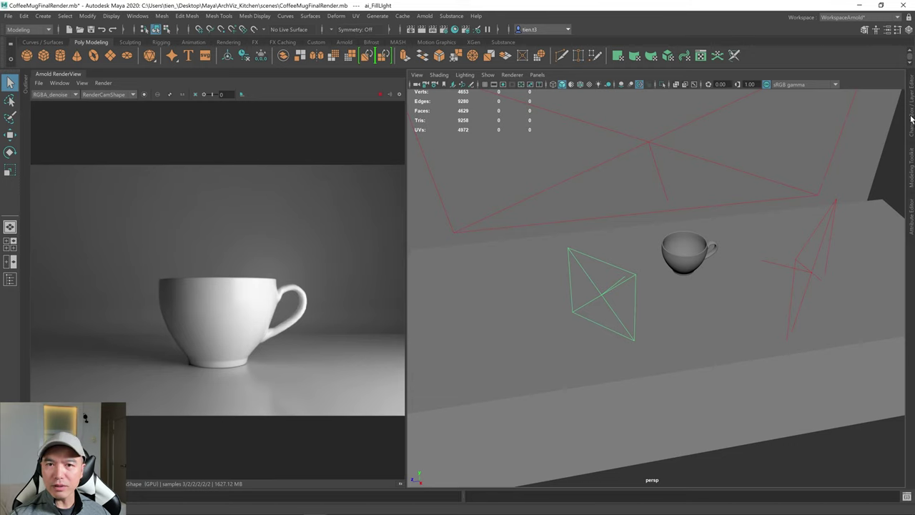
pyautogui.click(912, 222)
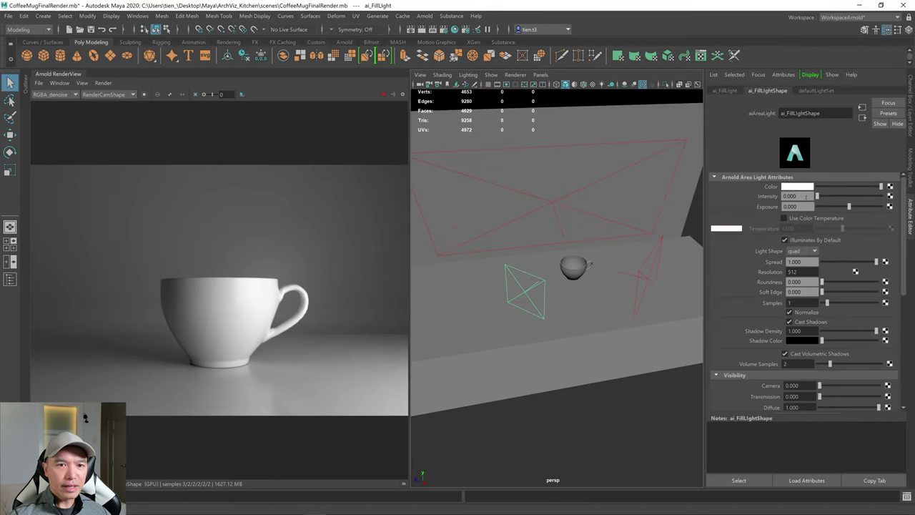
pyautogui.write('1')
pyautogui.press('Return')
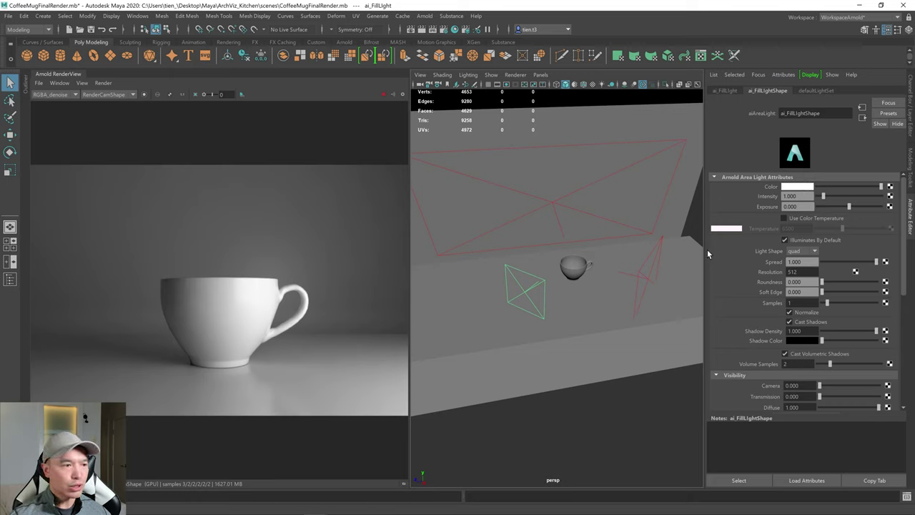
# - Scale the fill light up slightly, and move it a little farther from the cup and slightly higher
pyautogui.keyDown('alt'); pyautogui.moveTo(580, 300); pyautogui.dragTo(618, 286); pyautogui.keyUp('alt')
pyautogui.click(543, 309)
pyautogui.press('r')
pyautogui.moveTo(525, 301); pyautogui.dragTo(545, 297)
pyautogui.press('w')
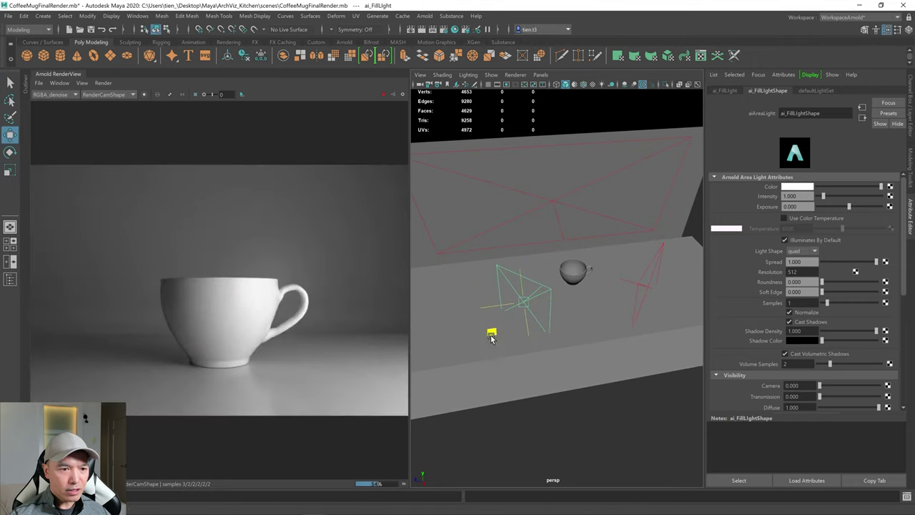
pyautogui.moveTo(491, 331); pyautogui.dragTo(485, 340)
pyautogui.moveTo(511, 271); pyautogui.dragTo(509, 266)
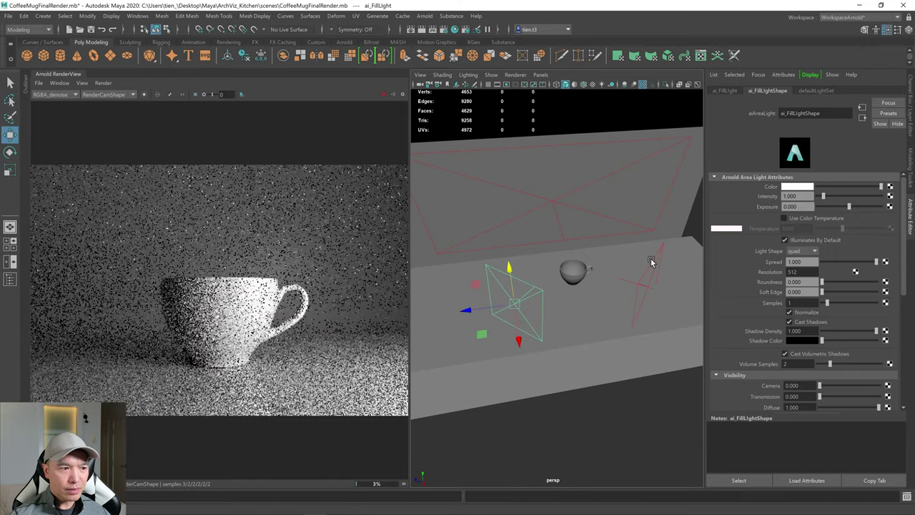
# - Raise the fill light's exposure to 3 and settle on 5
pyautogui.doubleClick(809, 205)
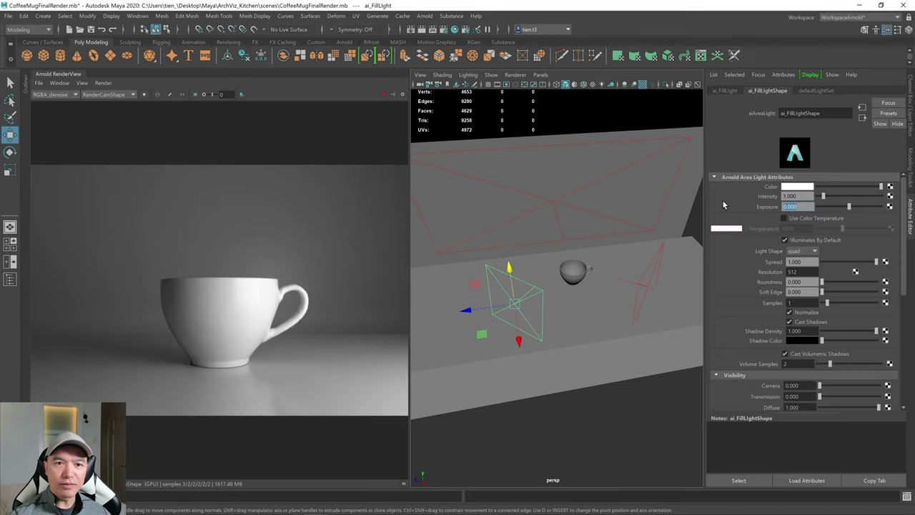
pyautogui.write('3')
pyautogui.press('Return')
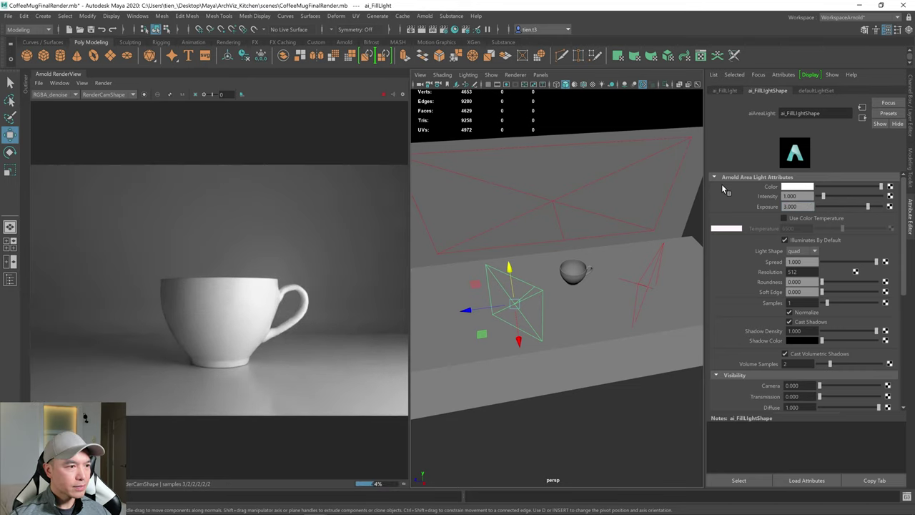
pyautogui.doubleClick(803, 206)
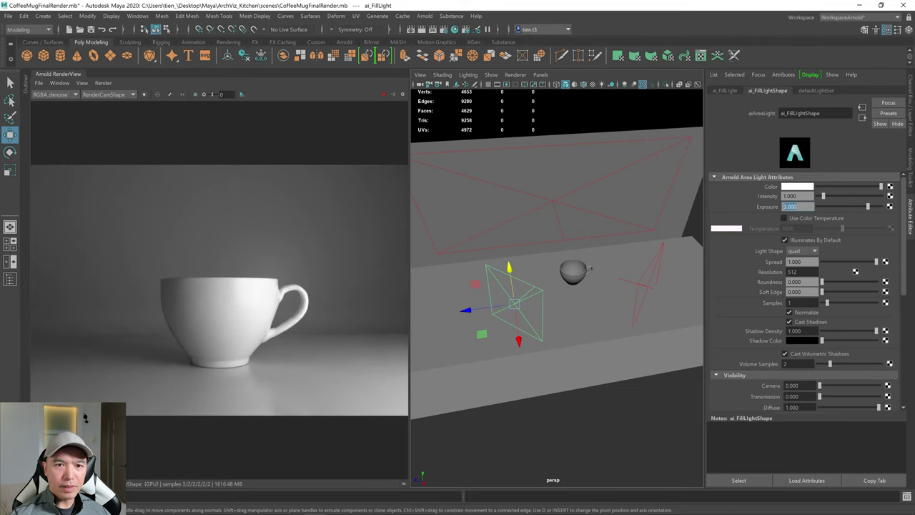
pyautogui.write('5')
pyautogui.press('Return')
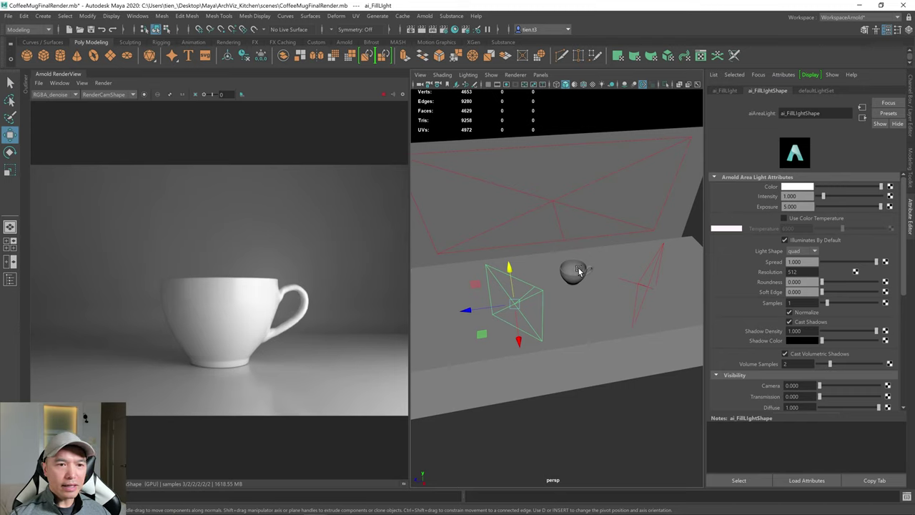
# - Replace the cup's ai_Cup material settings with the Ceramic preset
pyautogui.press('q')
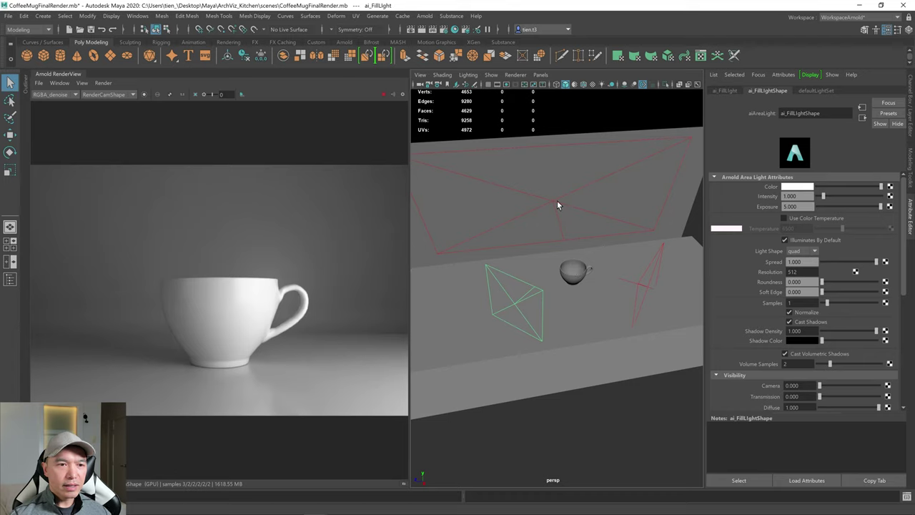
pyautogui.click(582, 276)
pyautogui.scroll(5, 587, 337)
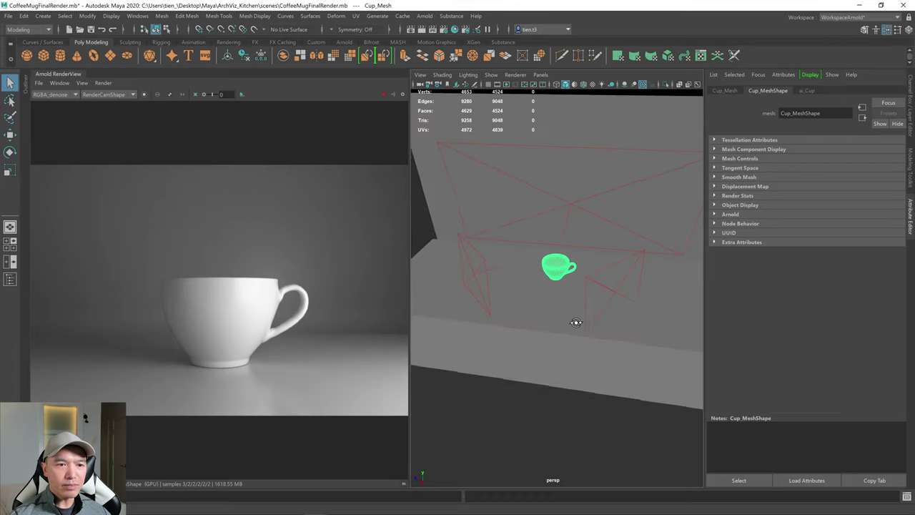
pyautogui.scroll(5, 577, 286)
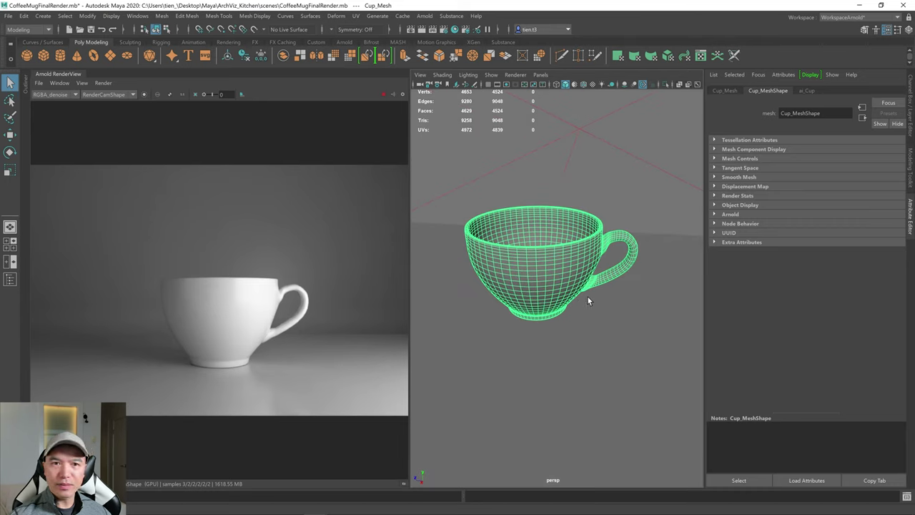
pyautogui.click(807, 91)
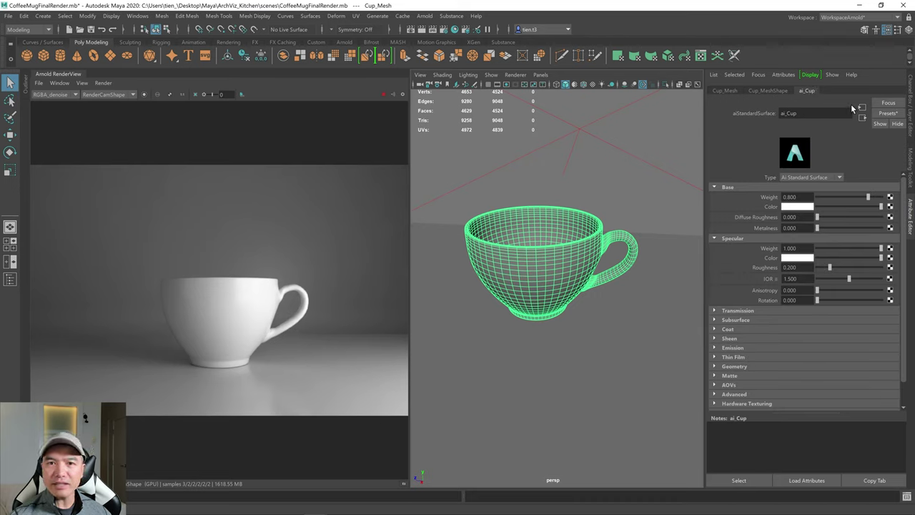
pyautogui.click(888, 114)
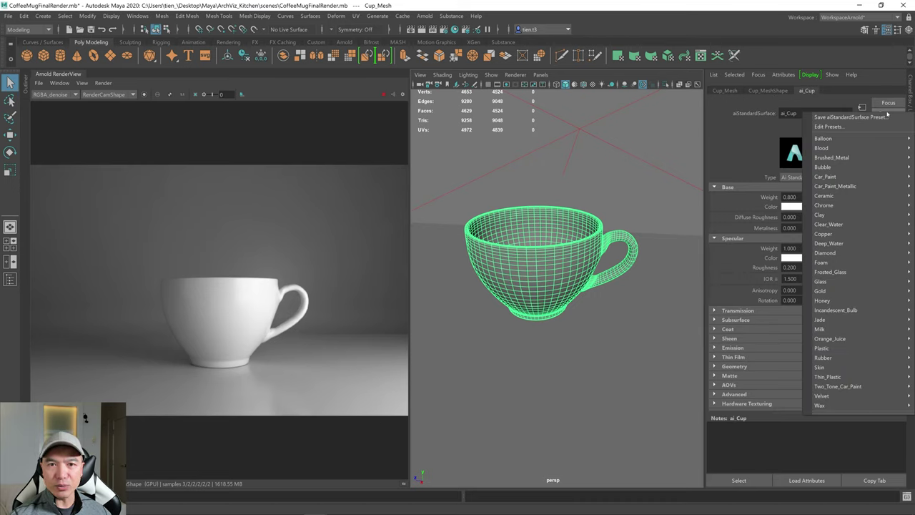
pyautogui.moveTo(822, 196)
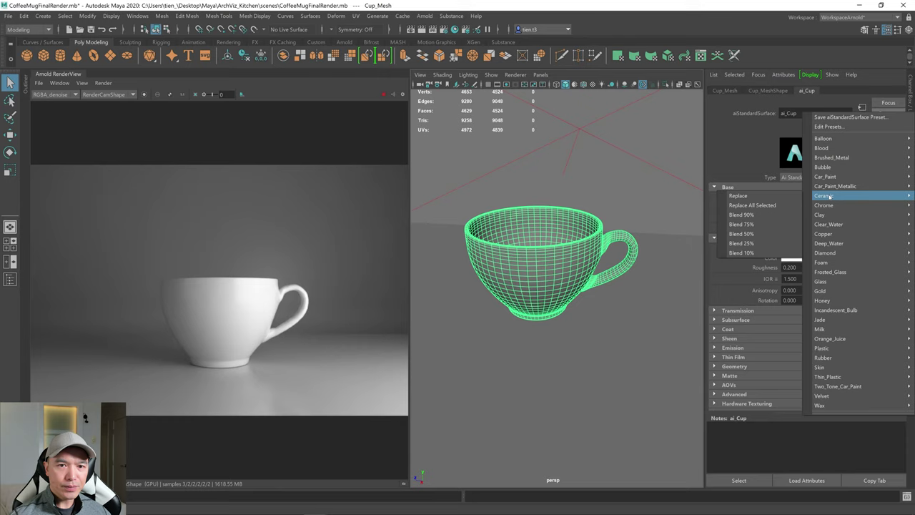
pyautogui.click(748, 195)
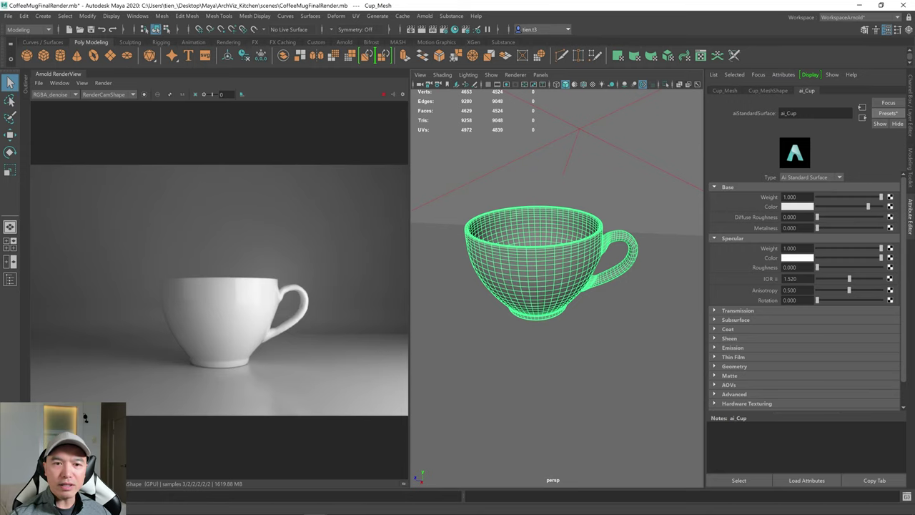
# - Set the cup material's specular roughness to 0.071 and its diffuse roughness to 0.149
pyautogui.moveTo(819, 266); pyautogui.dragTo(821, 266)
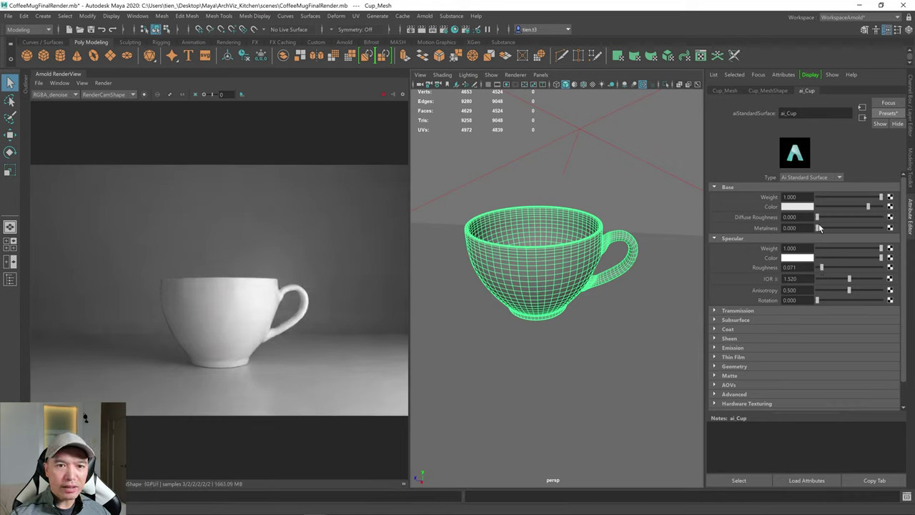
pyautogui.moveTo(818, 218); pyautogui.dragTo(826, 216)
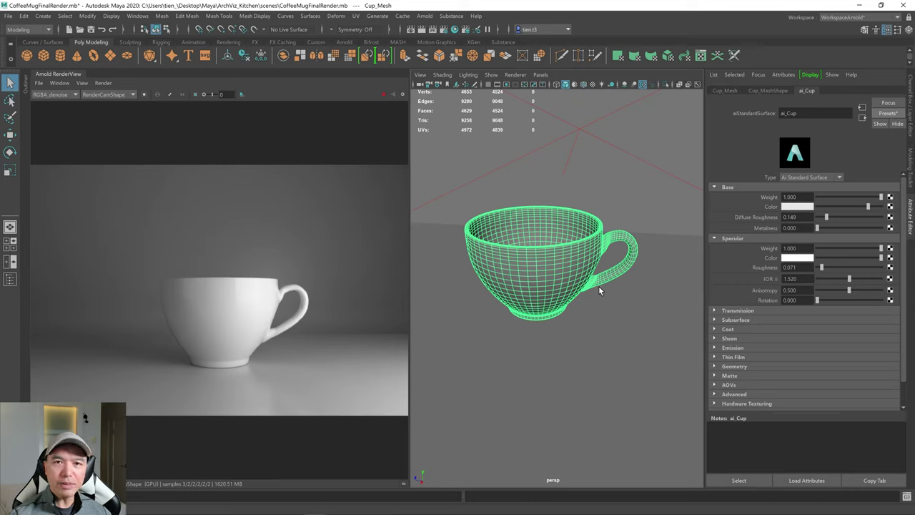
pyautogui.scroll(-3, 573, 293)
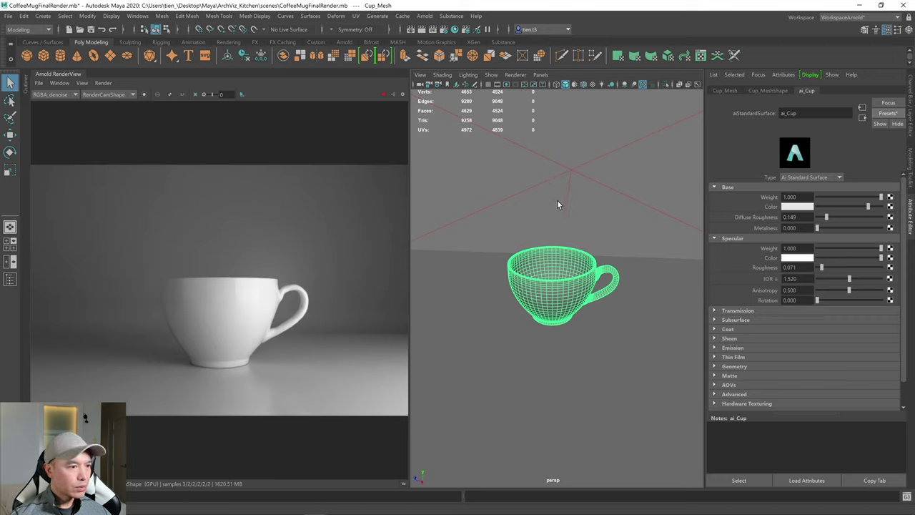
pyautogui.scroll(-5, 564, 229)
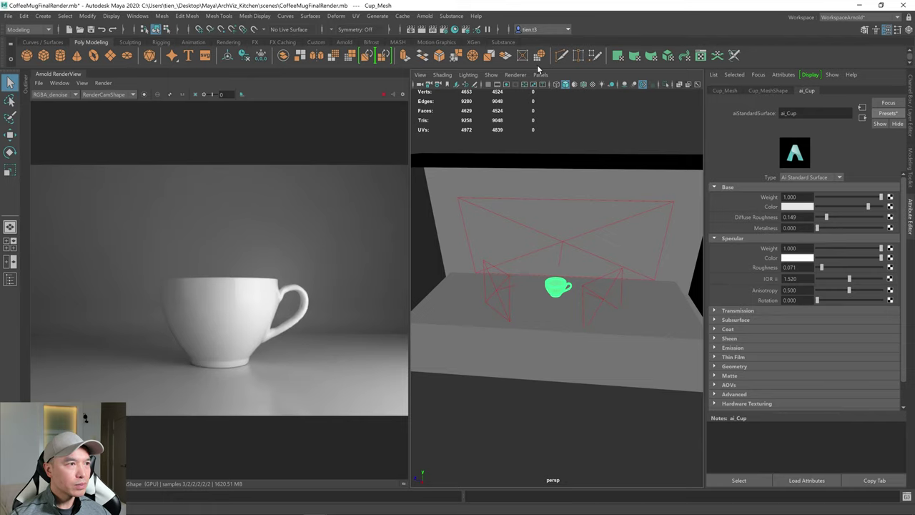
# - Switch to the WorkspaceTien workspace and split the view into two side-by-side viewports
pyautogui.click(897, 20)
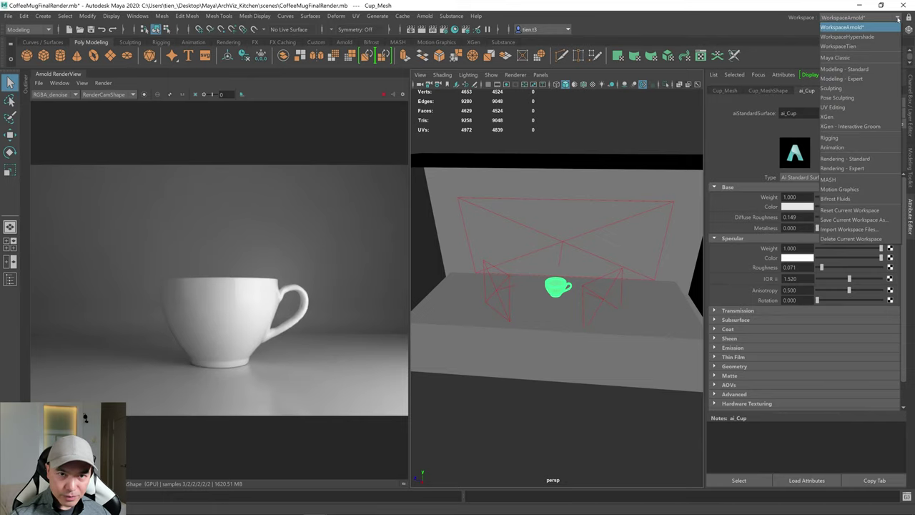
pyautogui.click(858, 46)
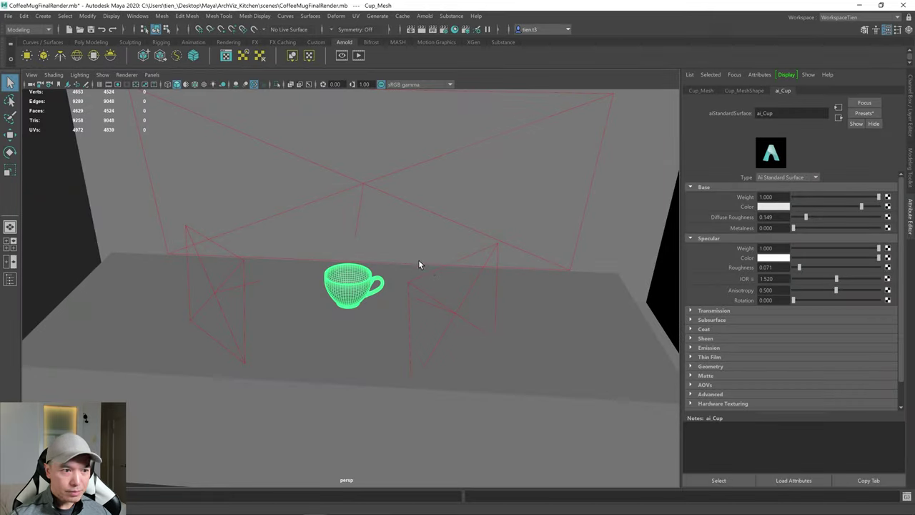
pyautogui.click(10, 262)
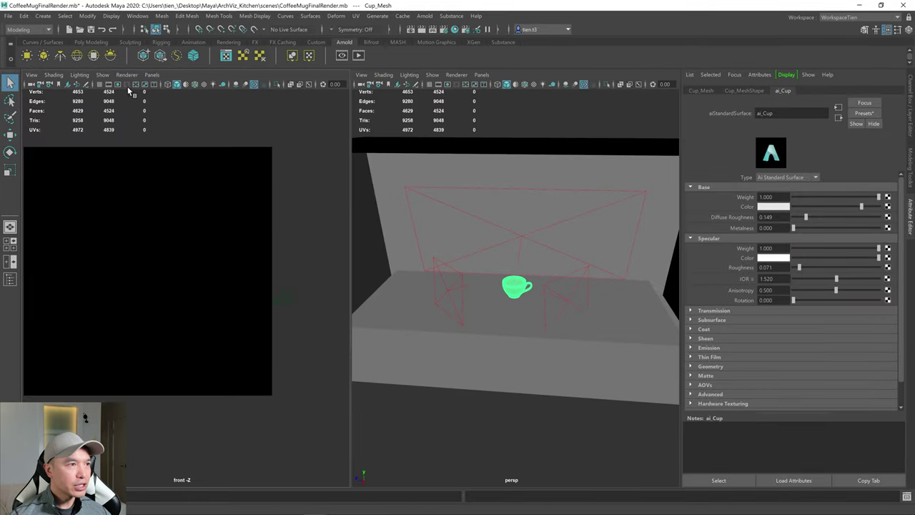
# - Make the front viewport look through RenderCam
pyautogui.click(229, 227)
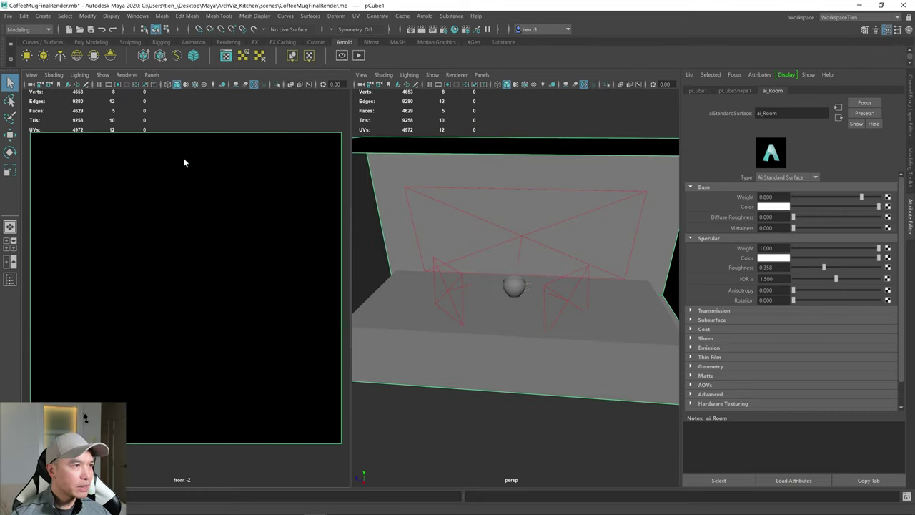
pyautogui.scroll(-3, 188, 162)
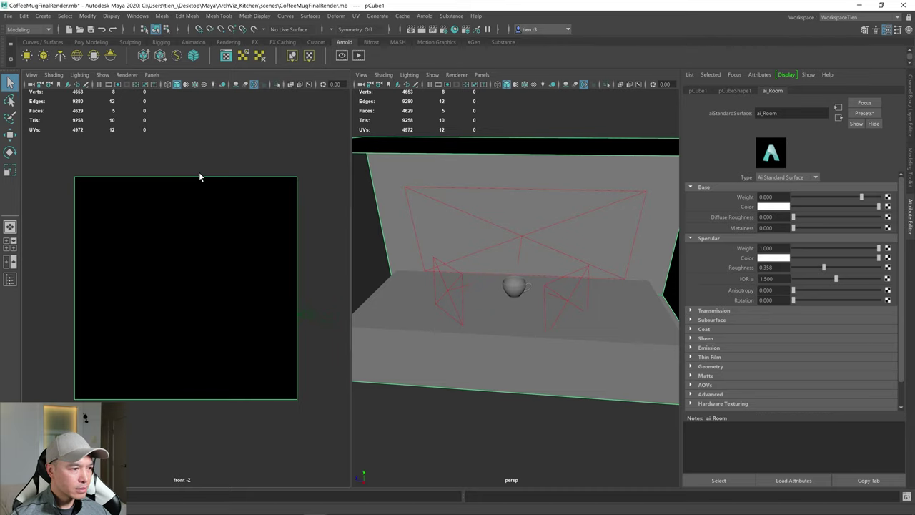
pyautogui.click(151, 75)
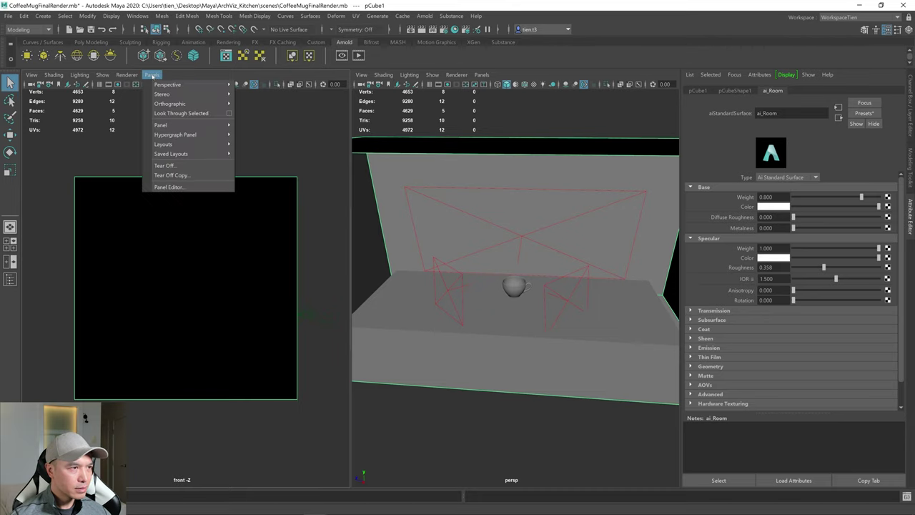
pyautogui.moveTo(183, 87)
pyautogui.click(282, 85)
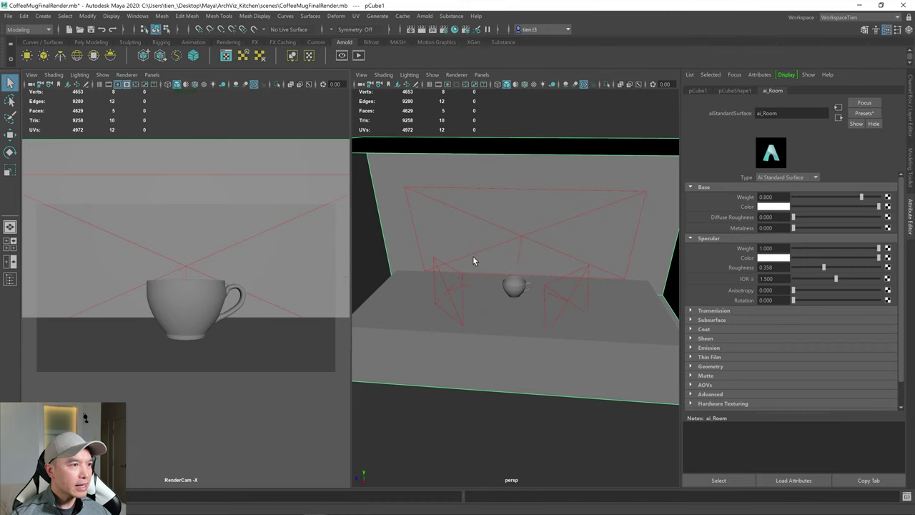
# - List the scene objects, select RenderCam for moving, and turn on the display of cameras in the perspective view
pyautogui.click(10, 279)
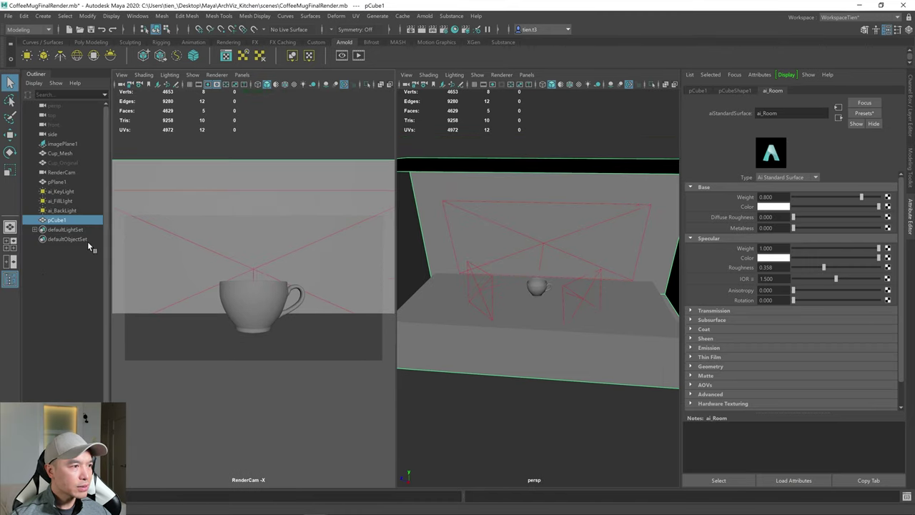
pyautogui.click(62, 172)
pyautogui.press('f')
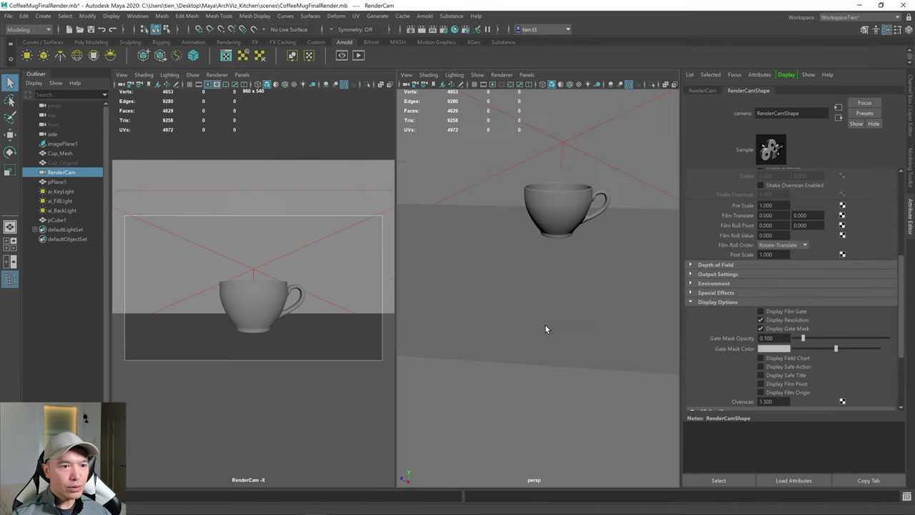
pyautogui.press('f')
pyautogui.press('w')
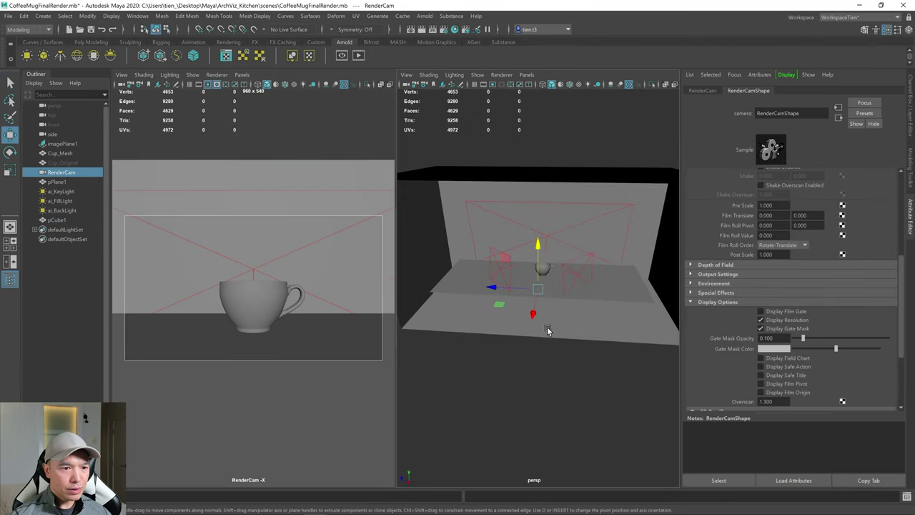
pyautogui.keyDown('alt'); pyautogui.moveTo(548, 331); pyautogui.dragTo(482, 347); pyautogui.keyUp('alt')
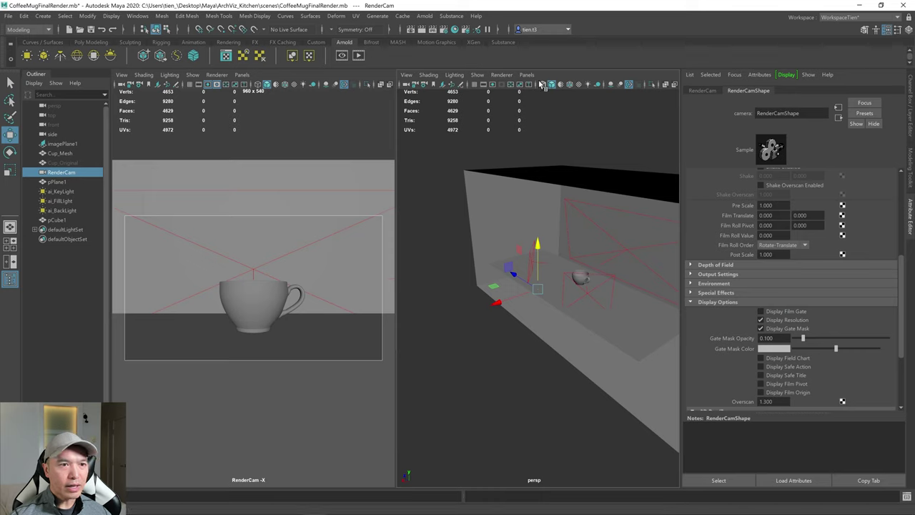
pyautogui.click(477, 75)
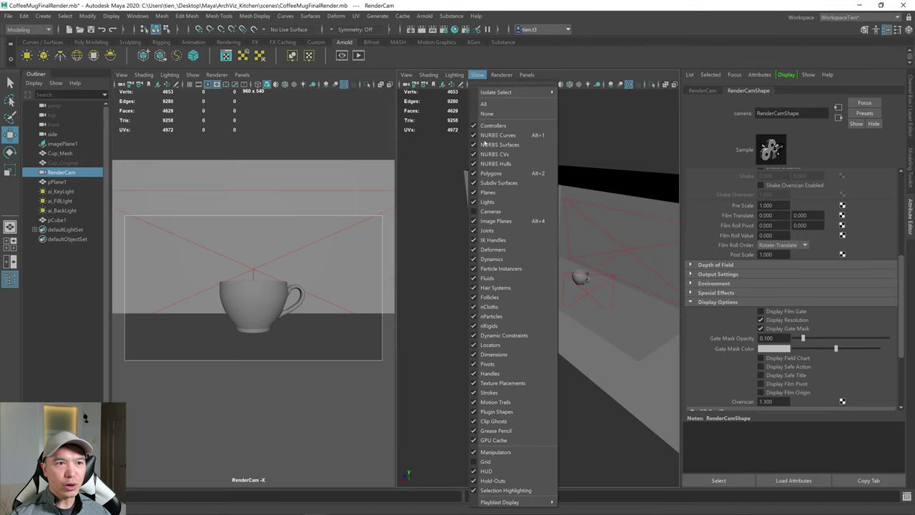
pyautogui.click(481, 211)
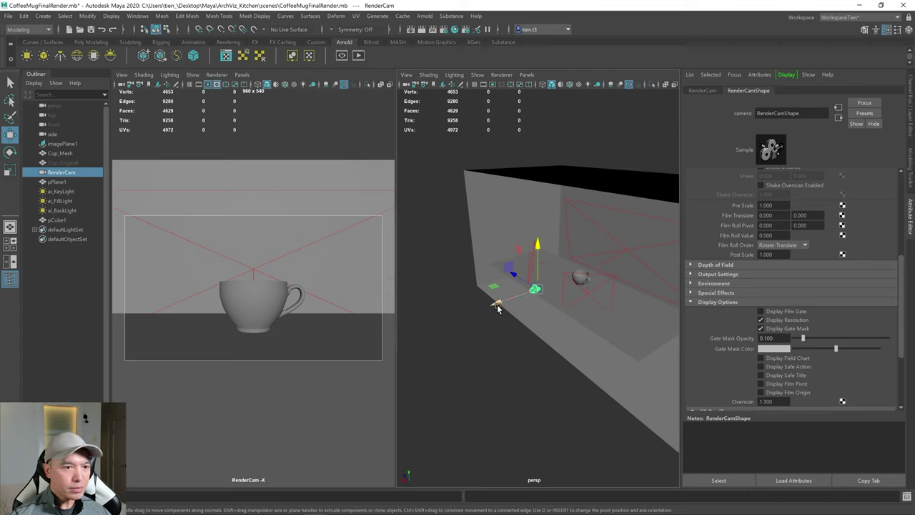
# - Pull RenderCam slightly back from the cup and adjust its height
pyautogui.moveTo(498, 306); pyautogui.dragTo(492, 306, button='middle')
pyautogui.scroll(3, 497, 306)
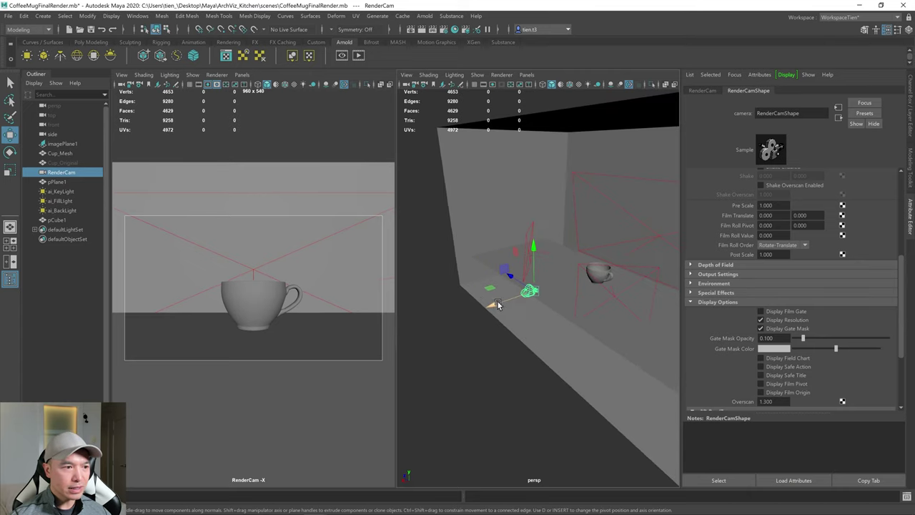
pyautogui.keyDown('alt'); pyautogui.moveTo(500, 305); pyautogui.dragTo(496, 300); pyautogui.keyUp('alt')
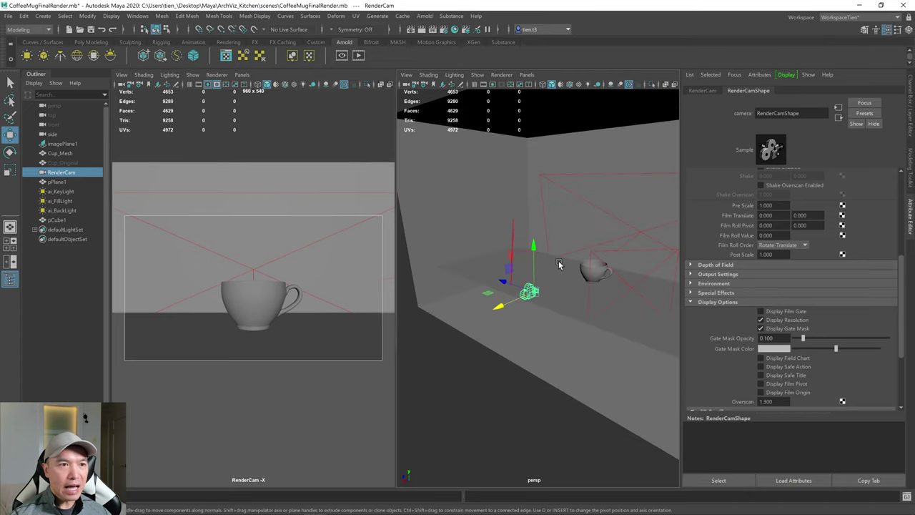
pyautogui.moveTo(535, 251); pyautogui.dragTo(527, 281)
# - Fine-tune RenderCam's height and tilt so it looks slightly down at the cup from a little higher
pyautogui.press('e')
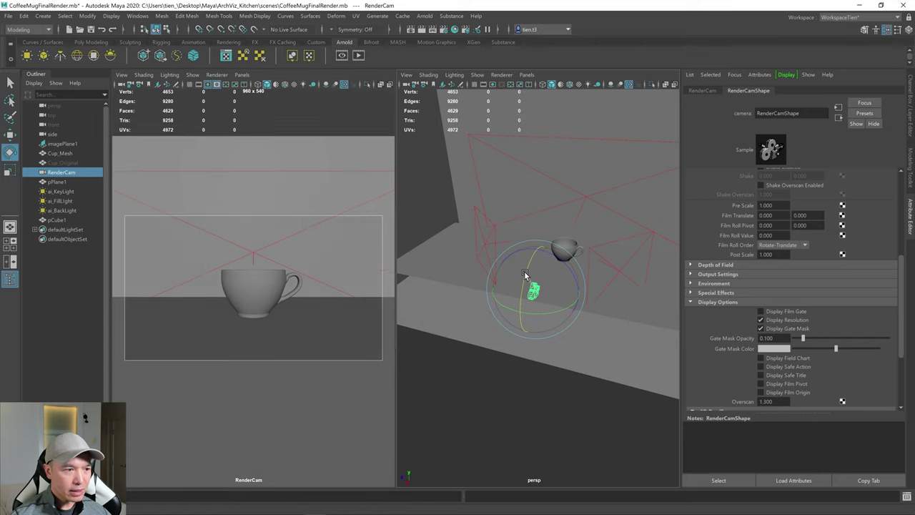
pyautogui.press('w')
pyautogui.moveTo(535, 249); pyautogui.dragTo(535, 243)
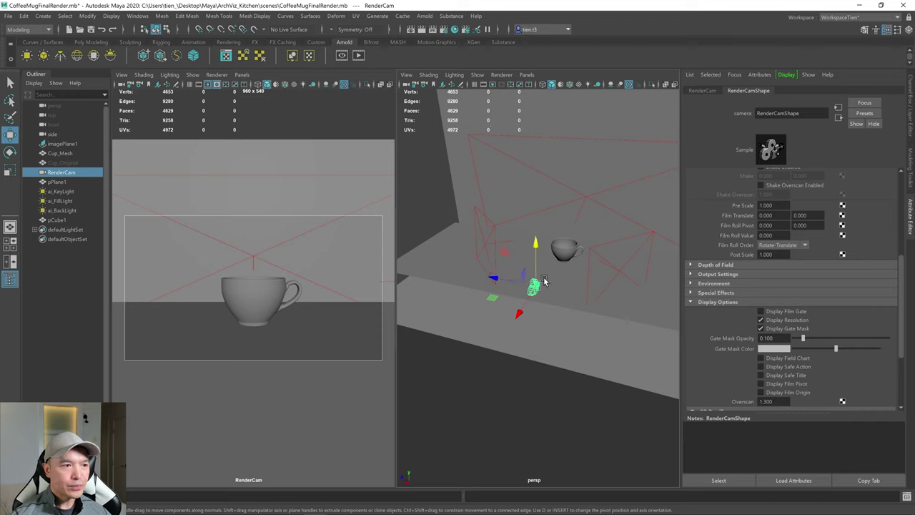
pyautogui.press('e')
pyautogui.moveTo(524, 272); pyautogui.dragTo(521, 274)
pyautogui.press('w')
pyautogui.moveTo(535, 243)
pyautogui.mouseDown()
pyautogui.moveTo(530, 264)
pyautogui.moveTo(533, 245)
pyautogui.mouseUp()
pyautogui.press('e')
pyautogui.press('w')
pyautogui.press('e')
pyautogui.press('w')
pyautogui.press('e')
pyautogui.press('w')
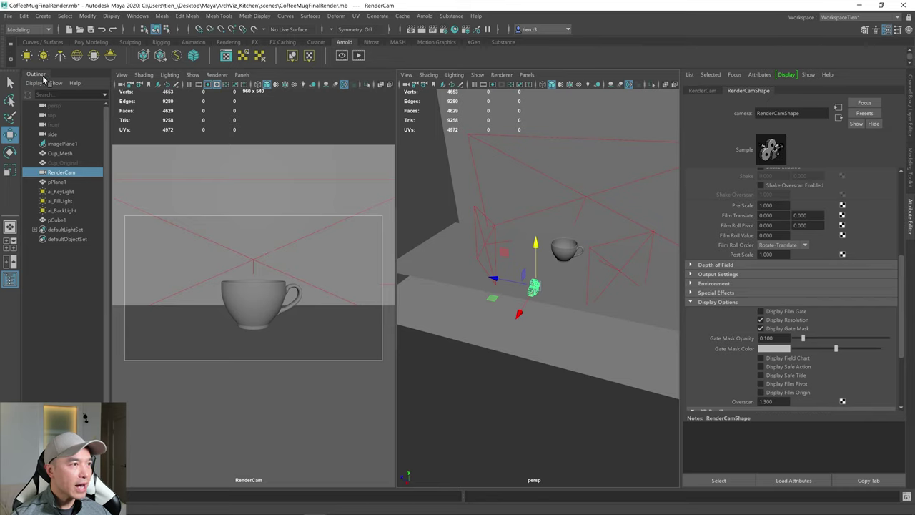
# - Hide the scene object list, turn off the display of cameras in the perspective view, and clear the selection
pyautogui.click(10, 283)
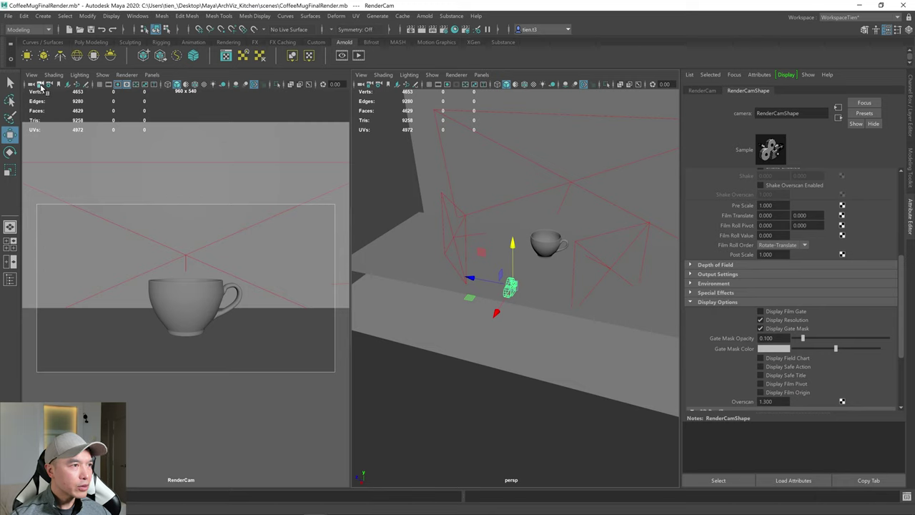
pyautogui.click(432, 74)
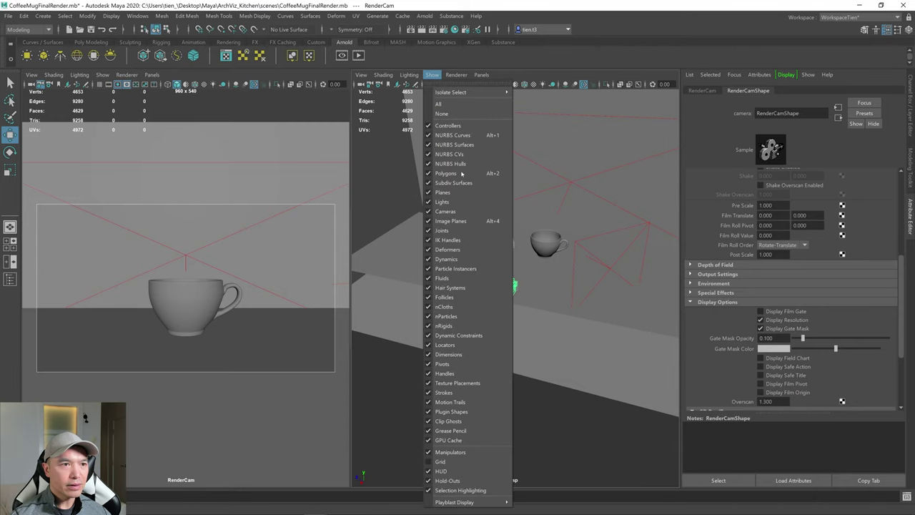
pyautogui.click(430, 210)
pyautogui.click(511, 415)
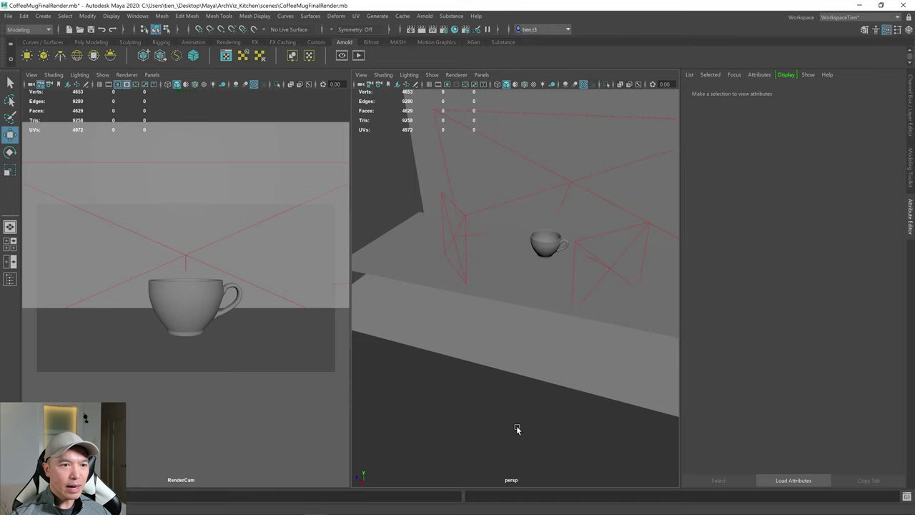
pyautogui.press('q')
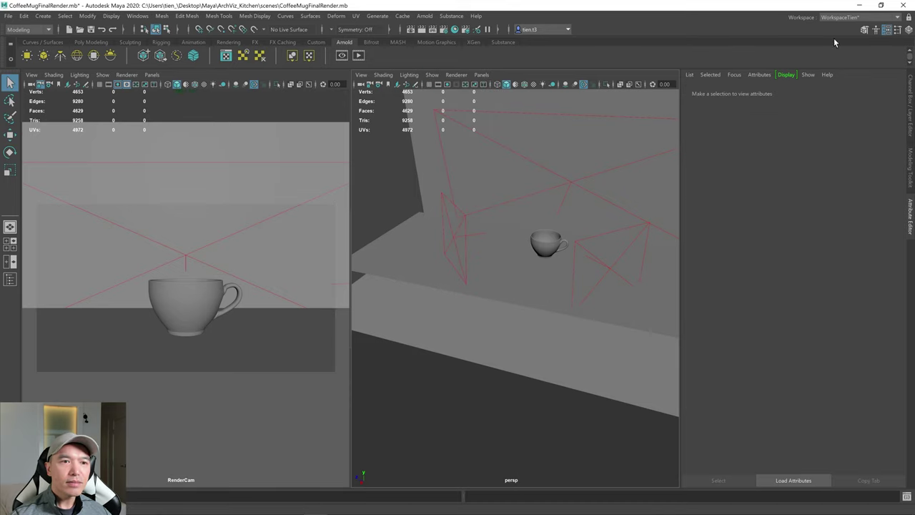
# - Return to a single perspective view and switch back to the WorkspaceArnold workspace
pyautogui.click(10, 227)
pyautogui.keyDown('alt'); pyautogui.moveTo(534, 252); pyautogui.dragTo(469, 245); pyautogui.keyUp('alt')
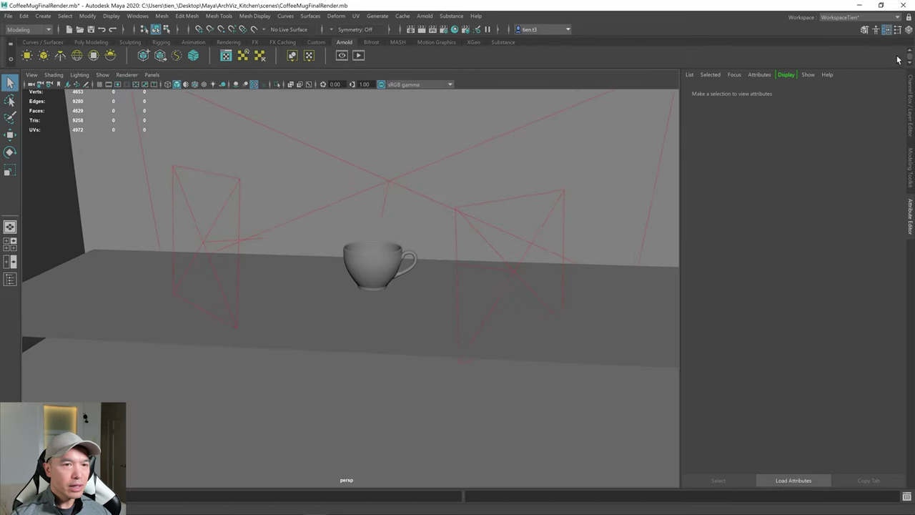
pyautogui.click(897, 17)
pyautogui.click(855, 27)
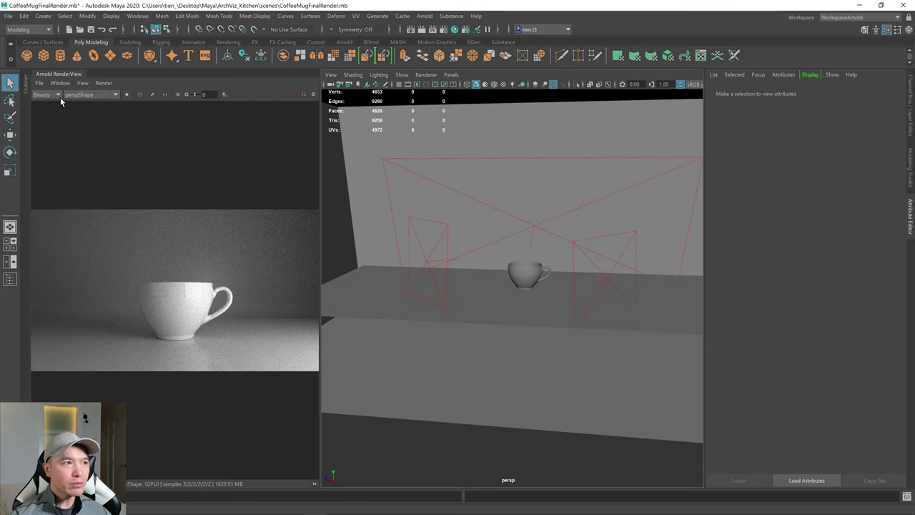
# - Start the Arnold render, set its camera to RenderCamShape, and display the RGBA_denoise output
pyautogui.click(116, 96)
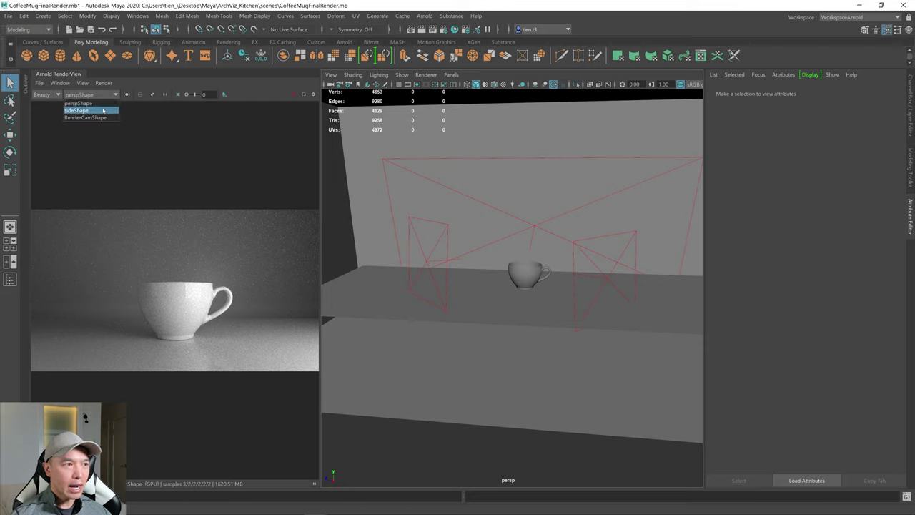
pyautogui.click(101, 118)
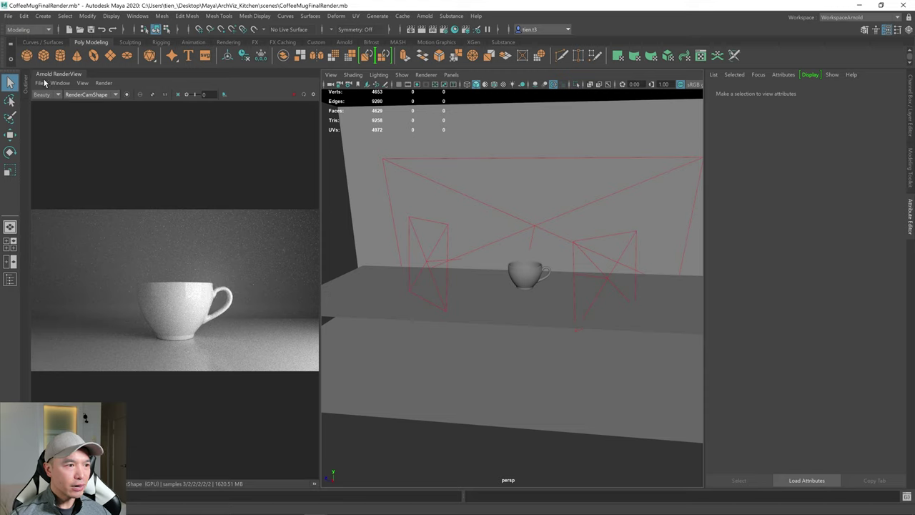
pyautogui.click(294, 95)
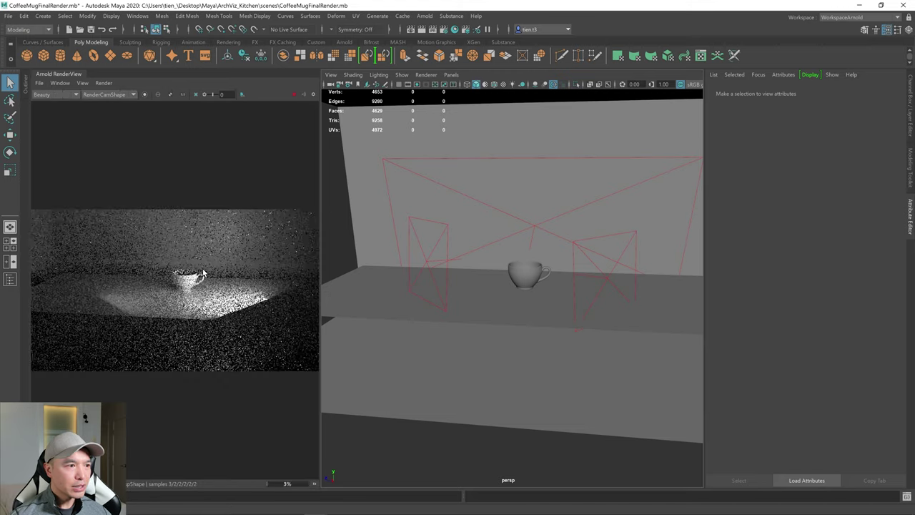
pyautogui.click(135, 98)
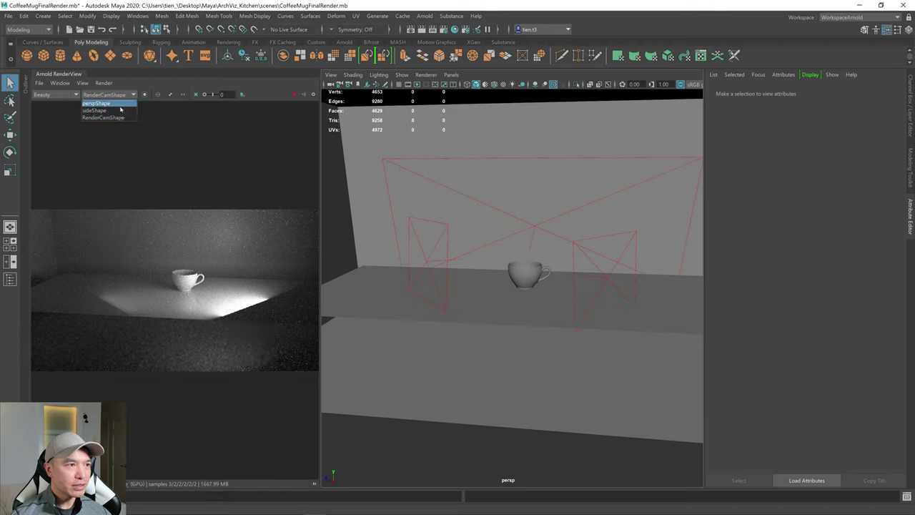
pyautogui.click(108, 103)
pyautogui.click(132, 98)
pyautogui.click(113, 117)
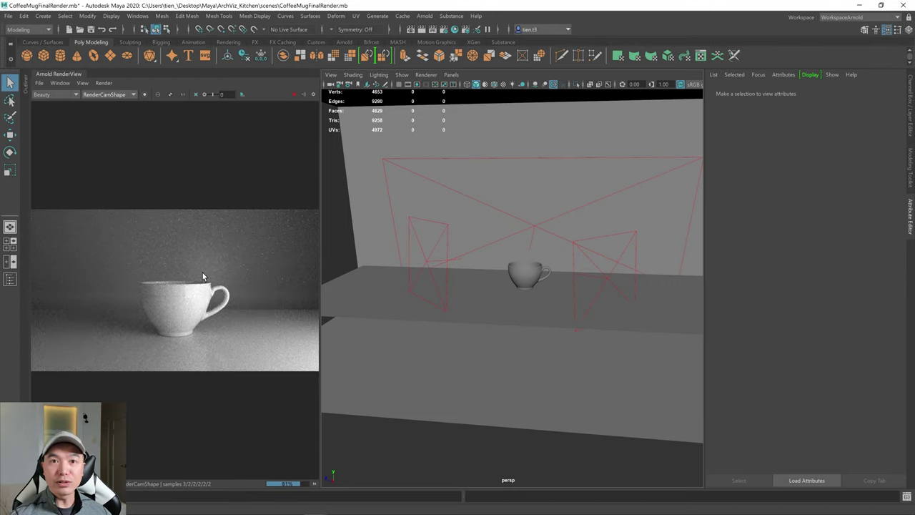
pyautogui.click(74, 95)
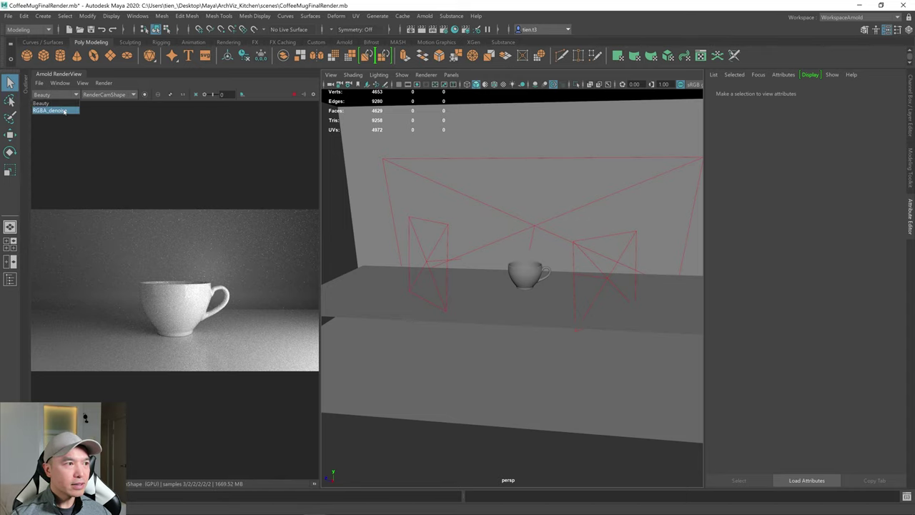
pyautogui.click(61, 110)
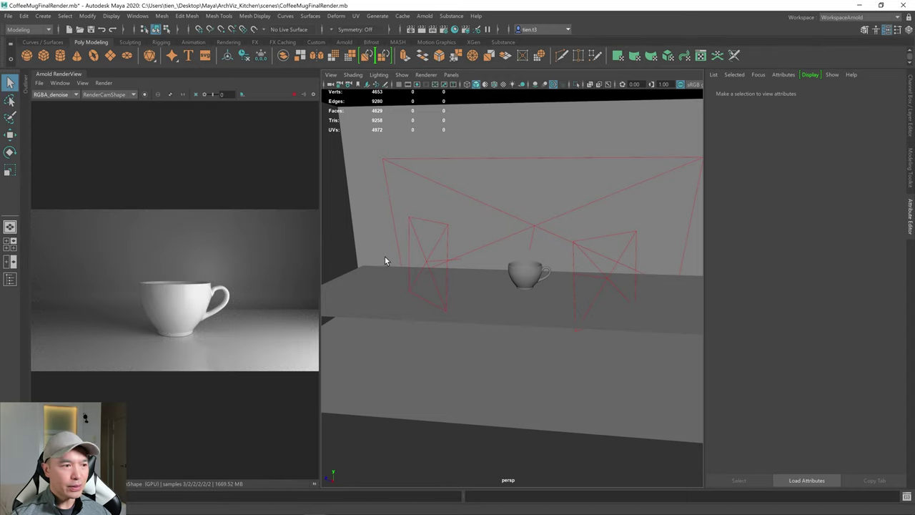
# - Select the back light behind the cup and set its intensity to 1
pyautogui.keyDown('alt'); pyautogui.moveTo(642, 270); pyautogui.dragTo(550, 302, button='middle'); pyautogui.keyUp('alt')
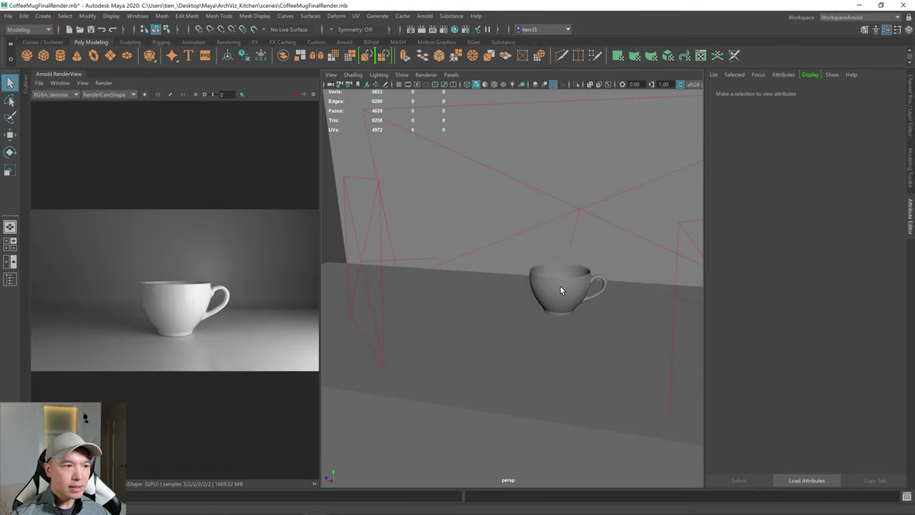
pyautogui.click(581, 210)
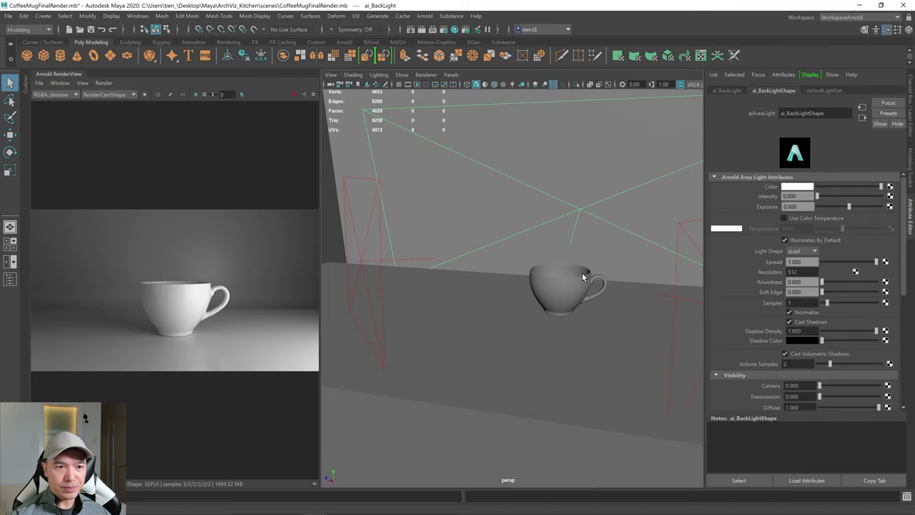
pyautogui.click(794, 196)
pyautogui.write('1')
pyautogui.press('Return')
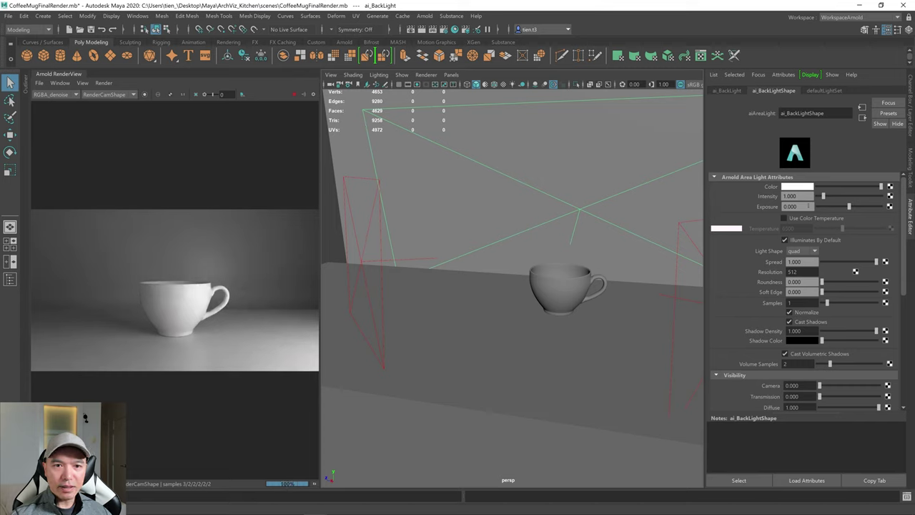
# - Try exposure values of 5 and 10 on the back light while viewing the scene from the side
pyautogui.click(794, 207)
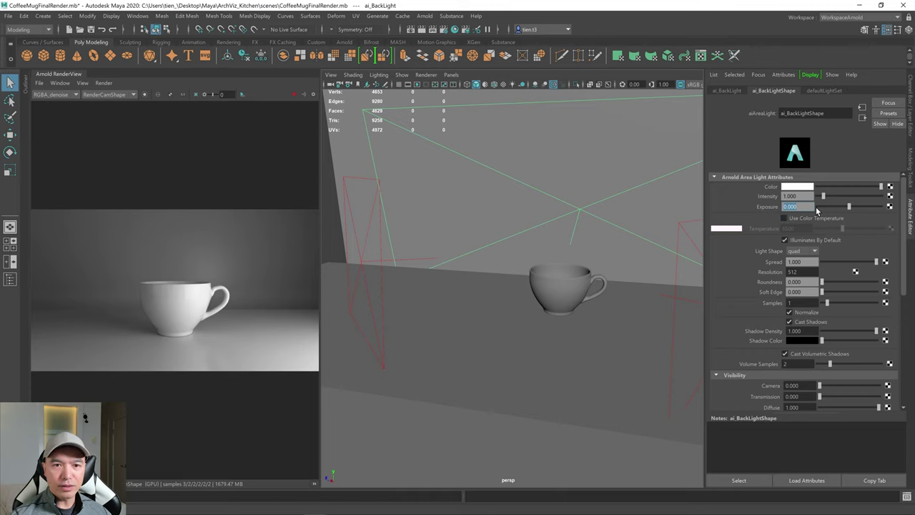
pyautogui.press('Return')
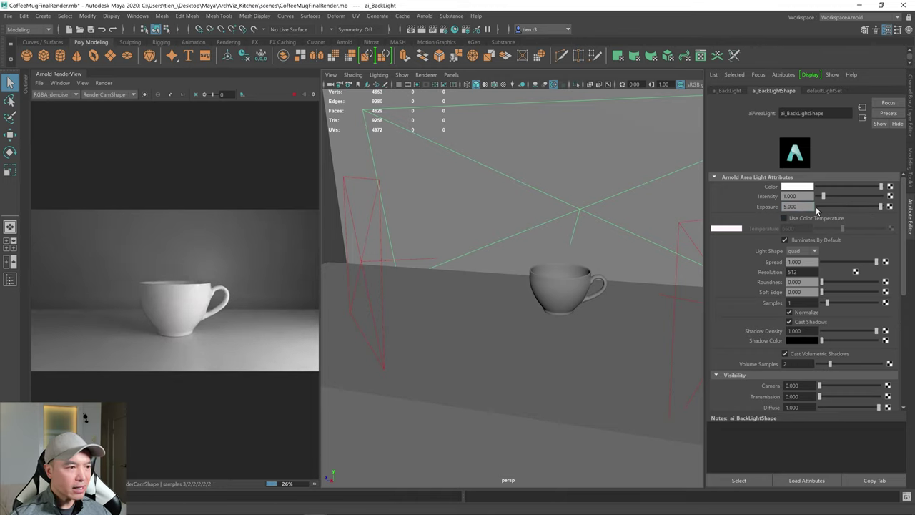
pyautogui.keyDown('alt'); pyautogui.moveTo(665, 214); pyautogui.dragTo(585, 230); pyautogui.keyUp('alt')
pyautogui.doubleClick(806, 207)
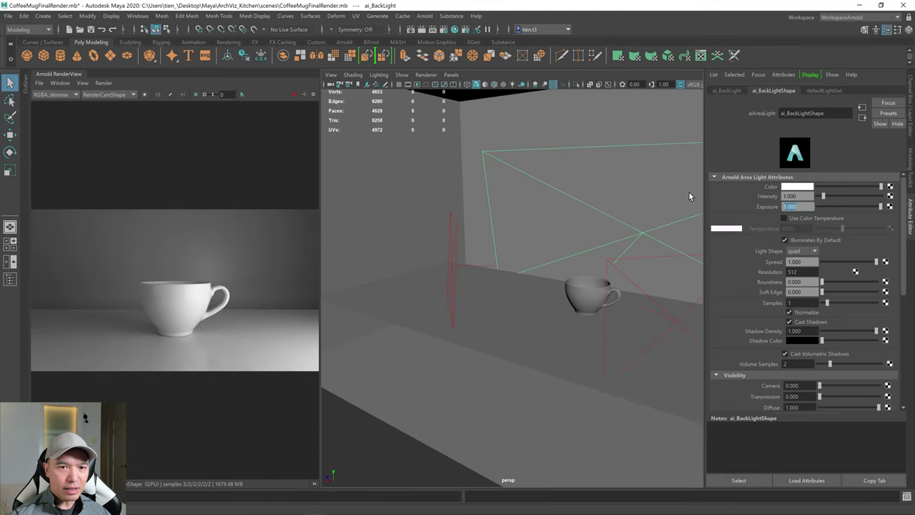
pyautogui.write('10')
pyautogui.press('Return')
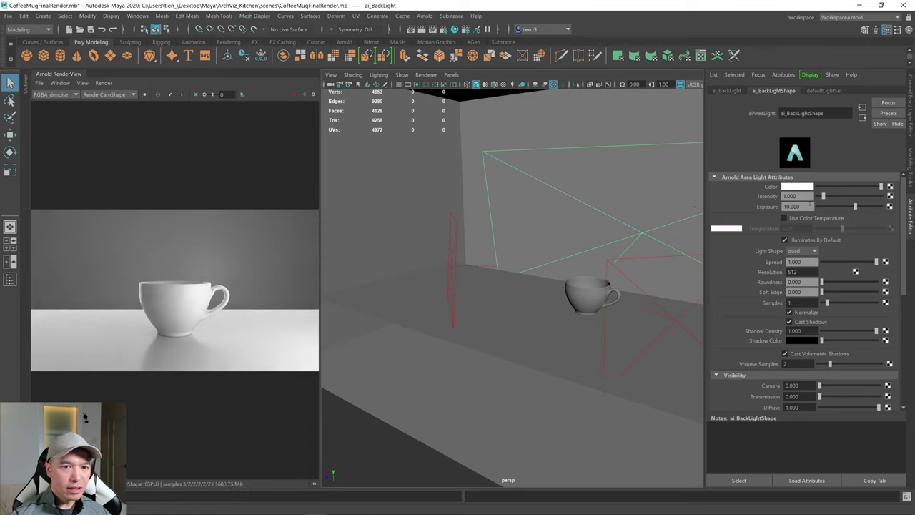
# - Set the back light's exposure to 9
pyautogui.moveTo(809, 206); pyautogui.dragTo(738, 207)
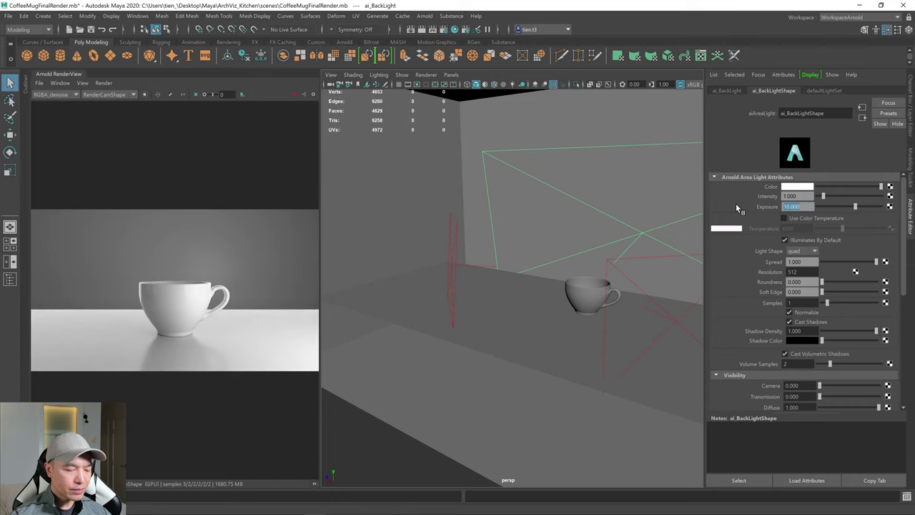
pyautogui.write('9')
pyautogui.press('Return')
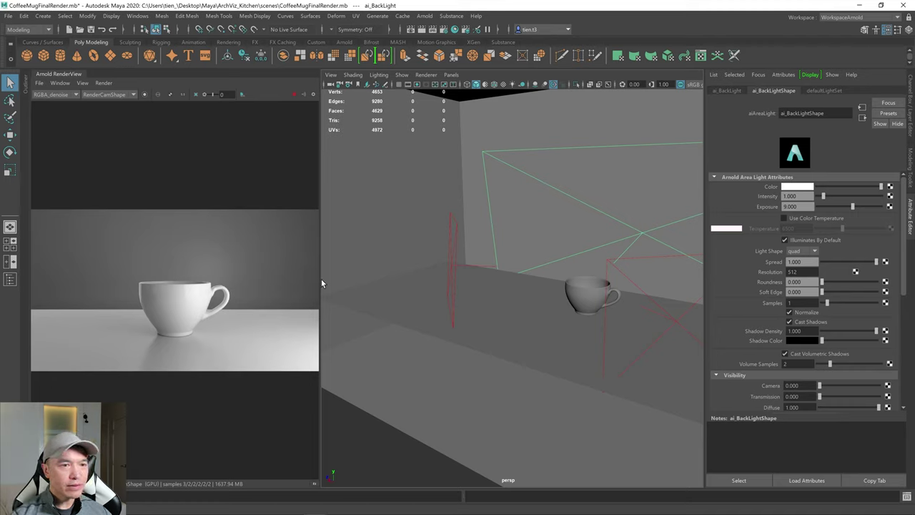
# - Select the key light, test its roundness at the maximum of 1, and settle on a roundness of about 0.211
pyautogui.click(675, 319)
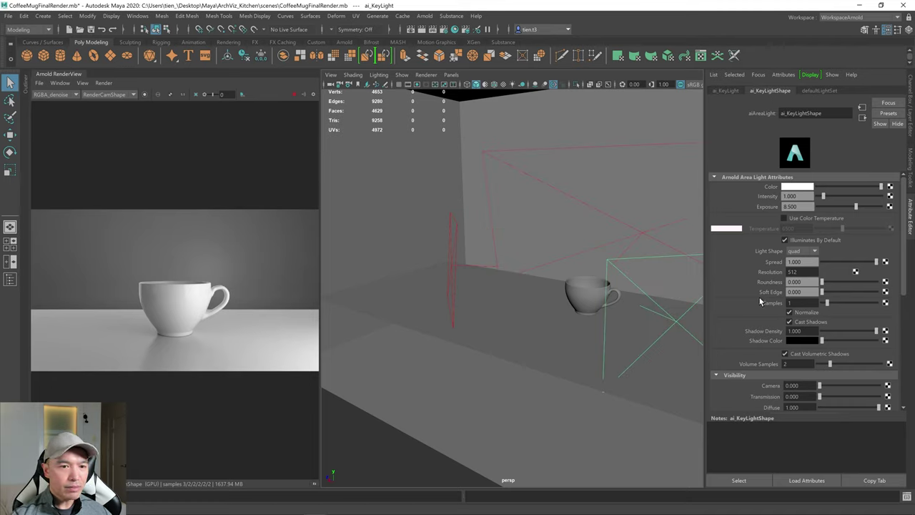
pyautogui.moveTo(548, 299)
pyautogui.keyDown('alt'); pyautogui.mouseDown()
pyautogui.moveTo(532, 272)
pyautogui.moveTo(545, 286)
pyautogui.mouseUp(); pyautogui.keyUp('alt')
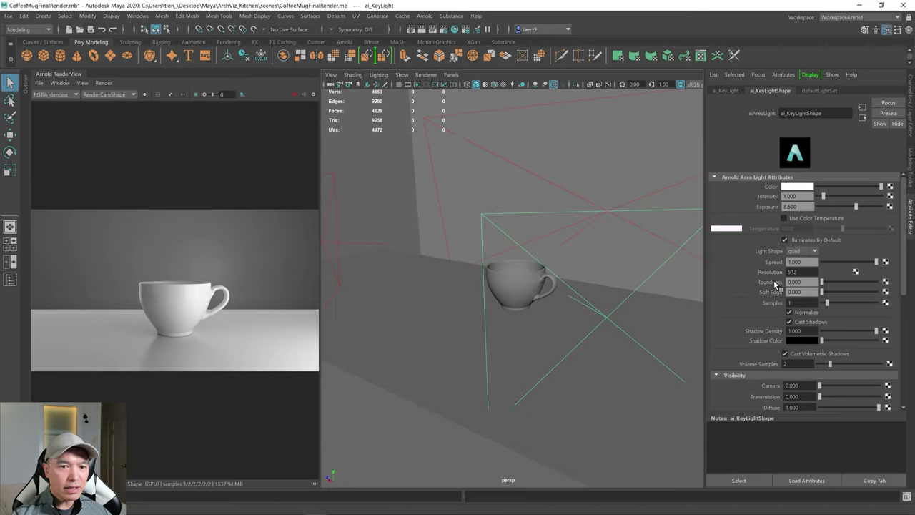
pyautogui.keyDown('alt'); pyautogui.moveTo(418, 299); pyautogui.dragTo(448, 307); pyautogui.keyUp('alt')
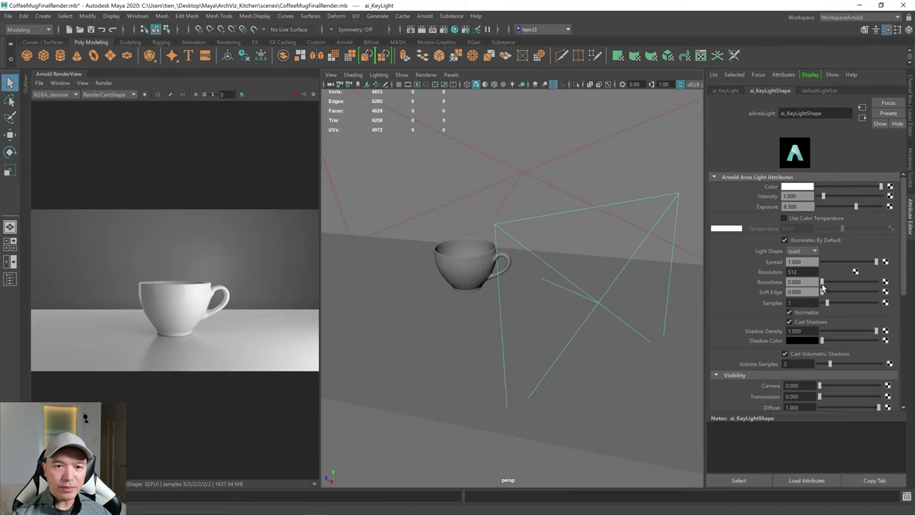
pyautogui.moveTo(824, 284); pyautogui.dragTo(877, 283)
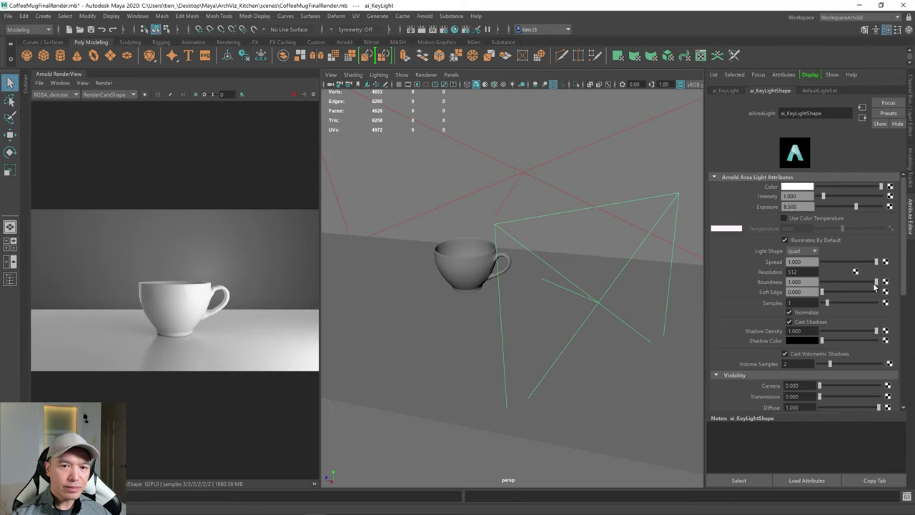
pyautogui.moveTo(874, 286); pyautogui.dragTo(834, 286)
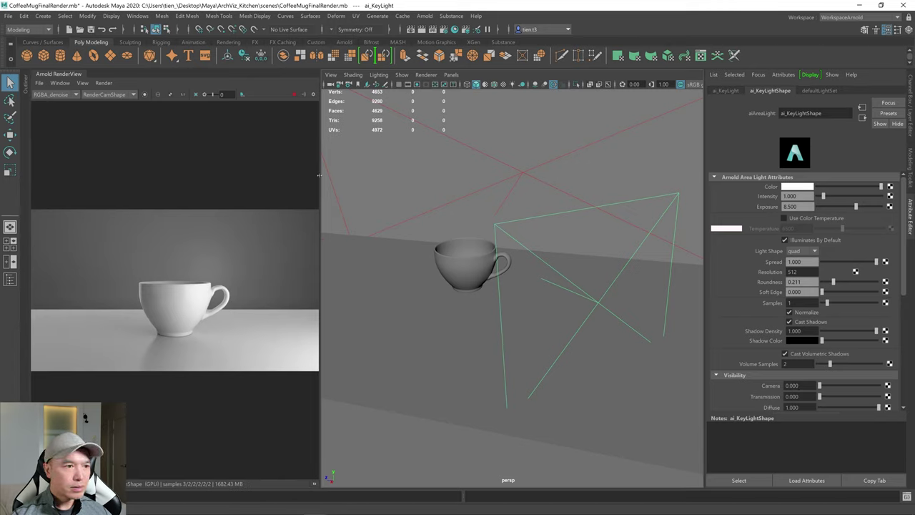
# - Widen the Arnold render view to show the cup render larger beside a narrower perspective view
pyautogui.moveTo(319, 175); pyautogui.dragTo(446, 178)
pyautogui.keyDown('alt'); pyautogui.moveTo(531, 213); pyautogui.dragTo(557, 265); pyautogui.keyUp('alt')
pyautogui.click(296, 267)
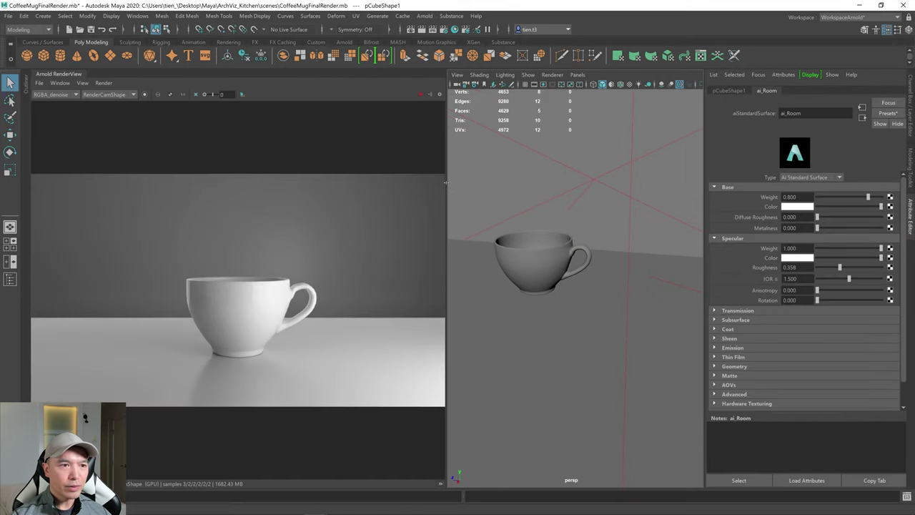
pyautogui.moveTo(445, 182); pyautogui.dragTo(474, 184)
pyautogui.scroll(3, 382, 232)
pyautogui.scroll(-3, 376, 240)
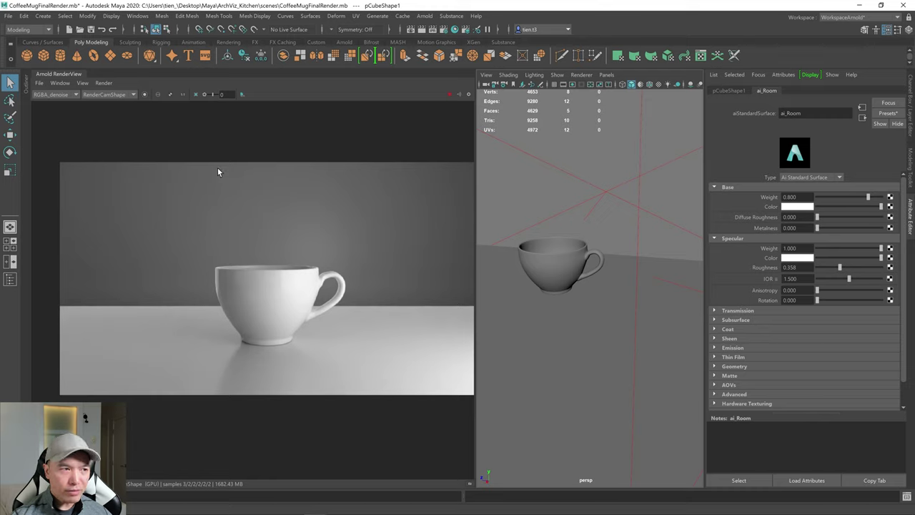
# - Try a crop-region render around the cup's rim and handle, and turn the region off again
pyautogui.click(196, 95)
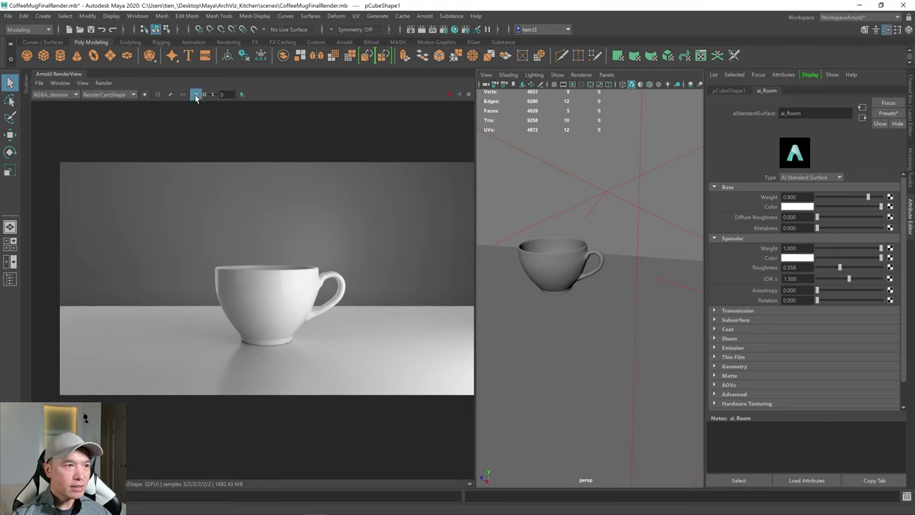
pyautogui.moveTo(271, 242); pyautogui.dragTo(361, 306)
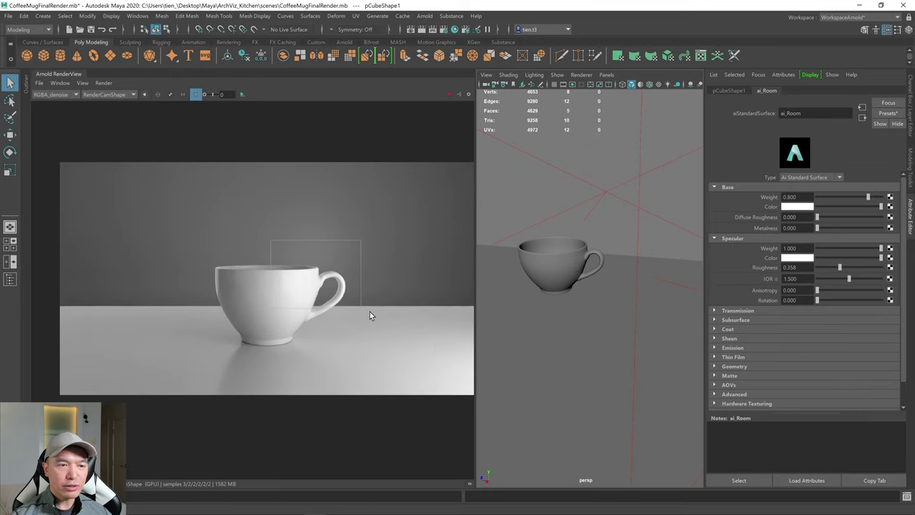
pyautogui.click(195, 94)
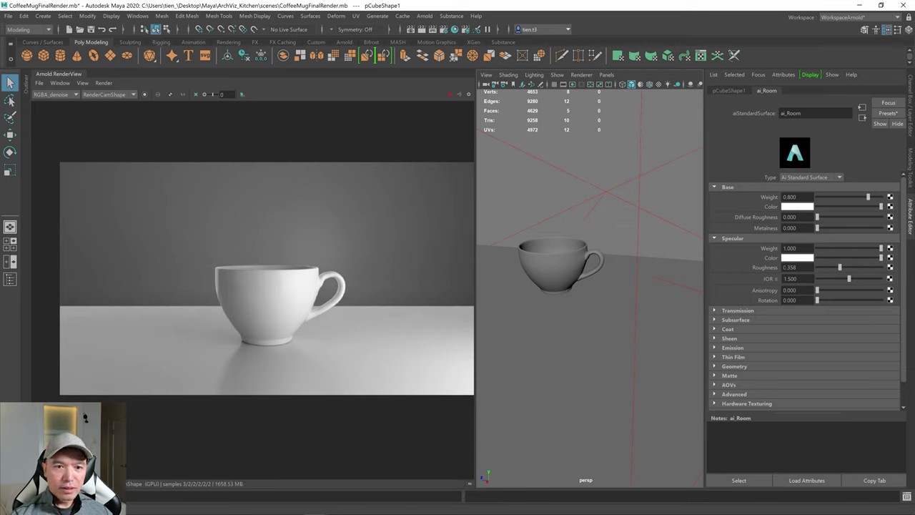
# - Reselect the key light and set its soft edge to about 0.175
pyautogui.click(638, 268)
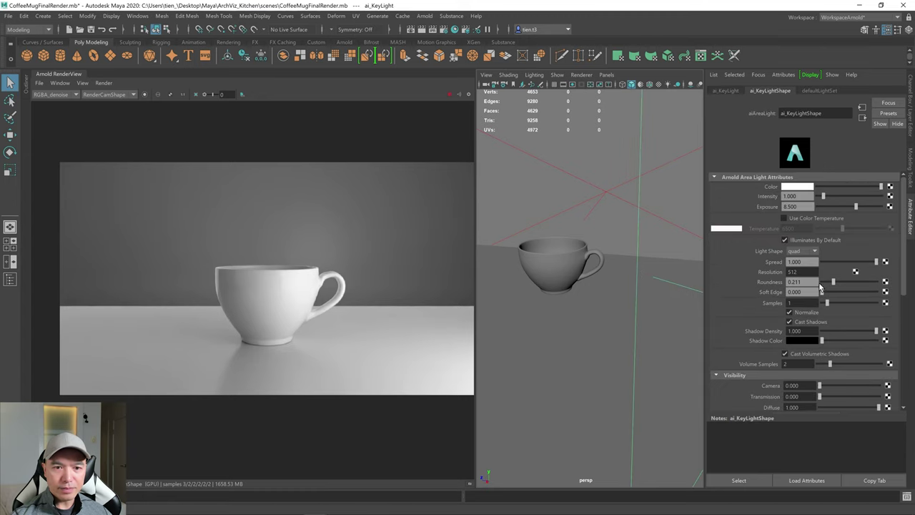
pyautogui.moveTo(822, 293); pyautogui.dragTo(832, 291)
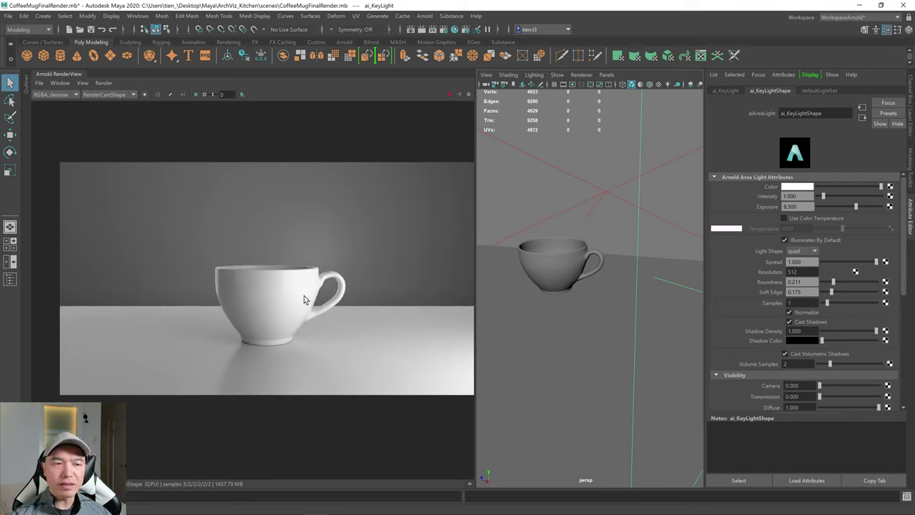
# - Select the fill light and set its soft edge to about 0.096 and its roundness to about 0.070
pyautogui.keyDown('alt'); pyautogui.moveTo(560, 278); pyautogui.dragTo(582, 330); pyautogui.keyUp('alt')
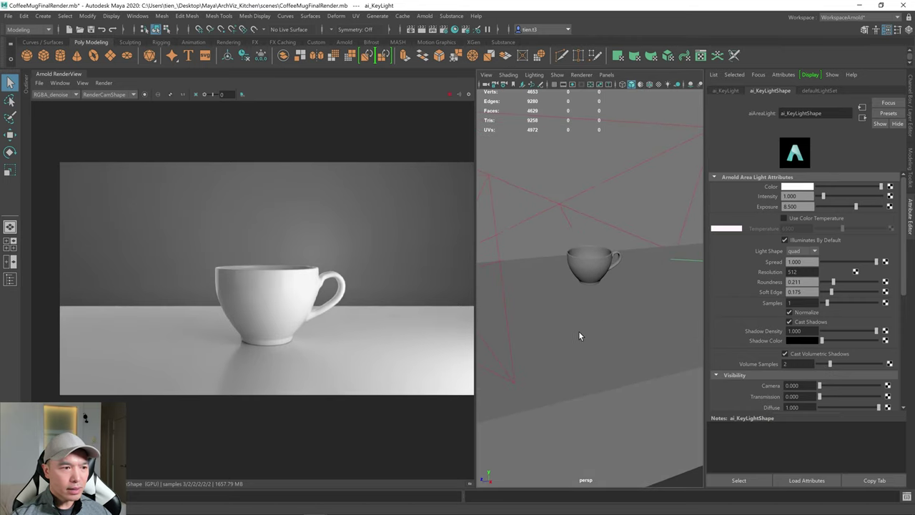
pyautogui.scroll(-5, 579, 335)
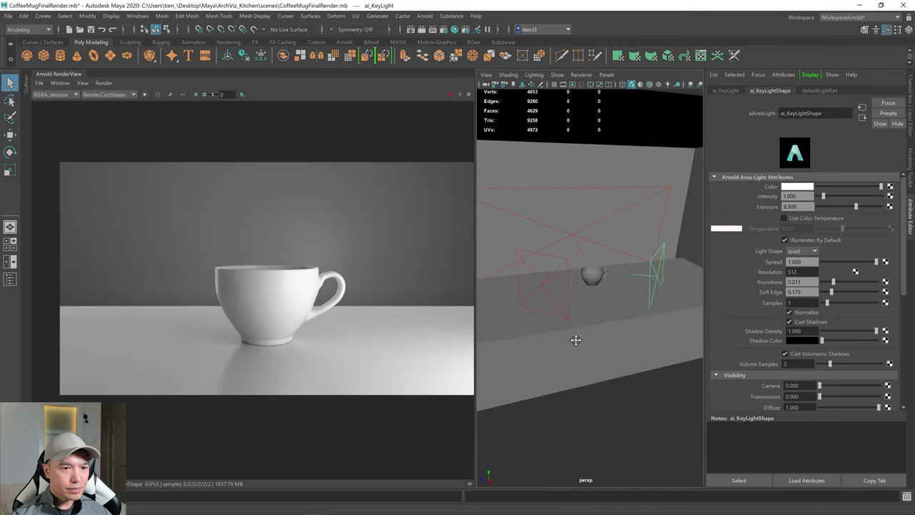
pyautogui.click(537, 297)
pyautogui.scroll(3, 566, 340)
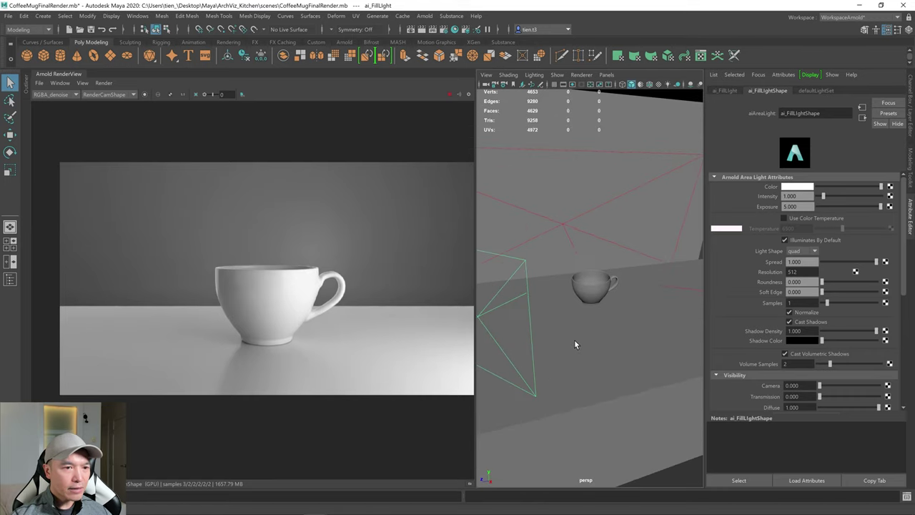
pyautogui.scroll(-3, 574, 344)
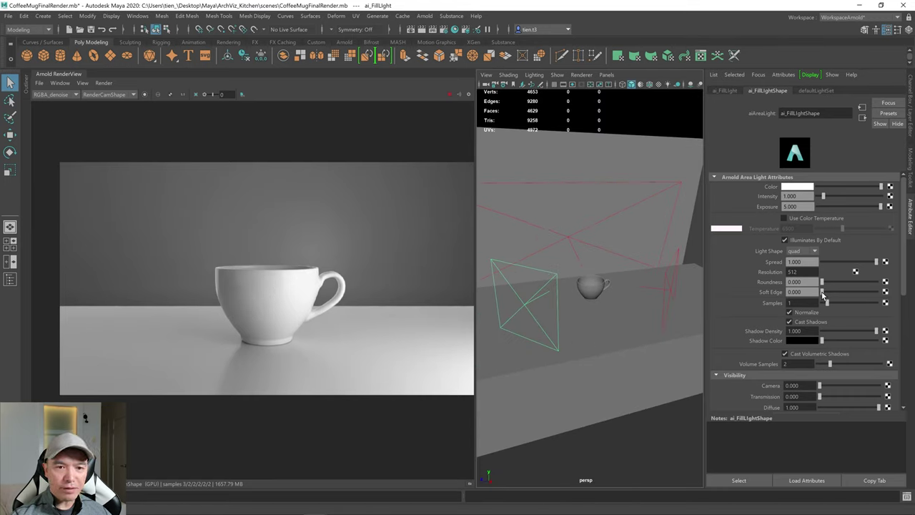
pyautogui.moveTo(823, 293); pyautogui.dragTo(827, 283)
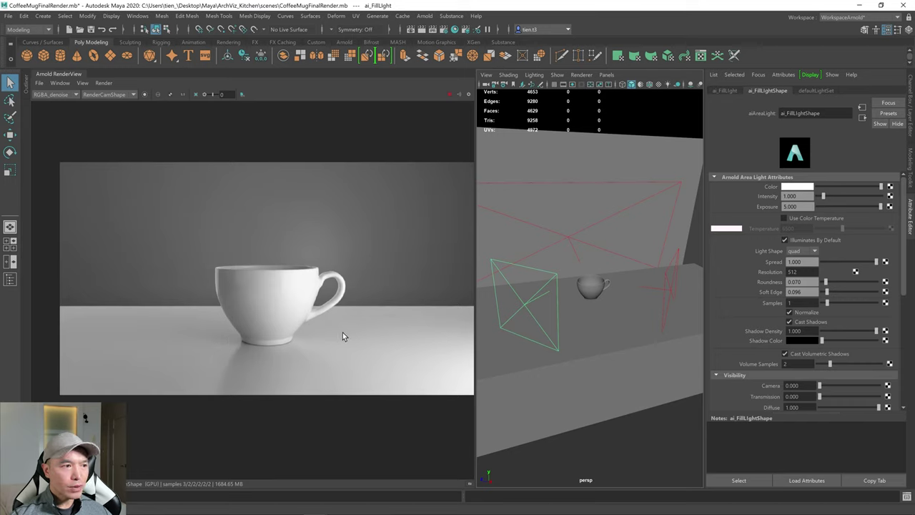
# - Enable color temperature on the fill light and set it to 4000
pyautogui.click(785, 219)
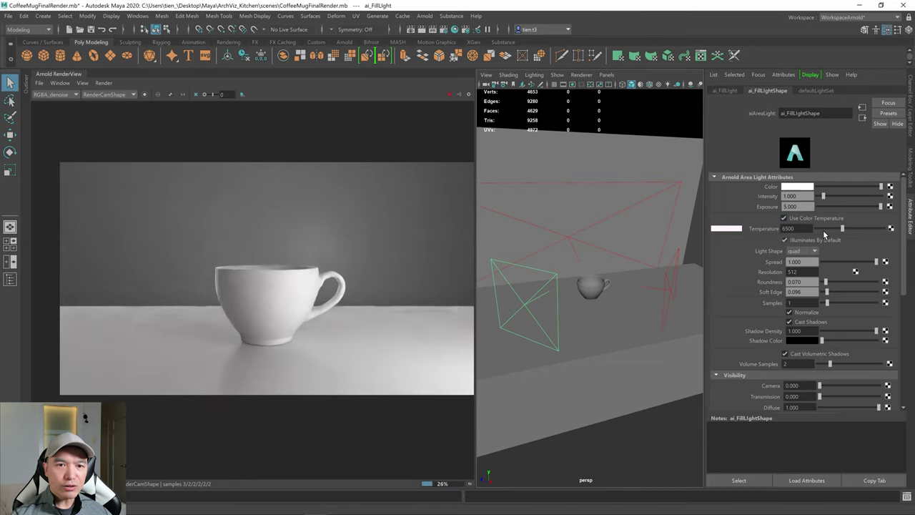
pyautogui.doubleClick(788, 228)
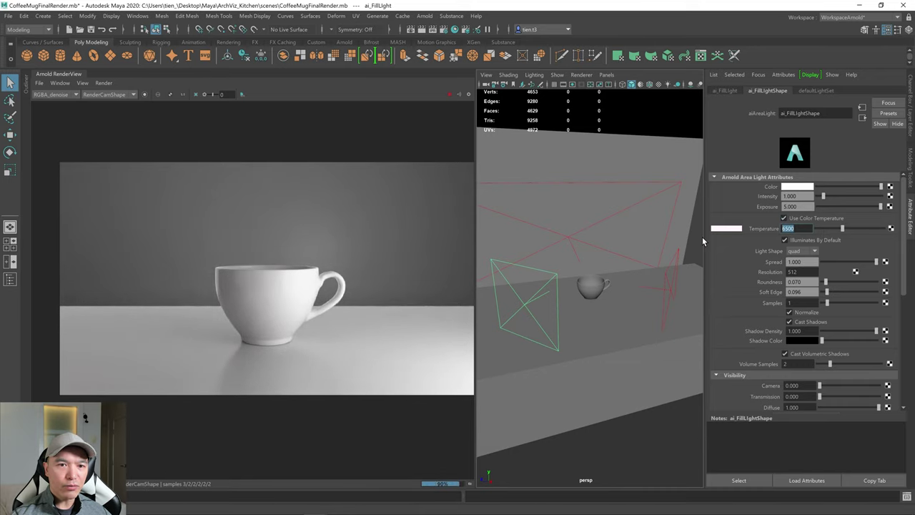
pyautogui.write('4000')
pyautogui.press('Return')
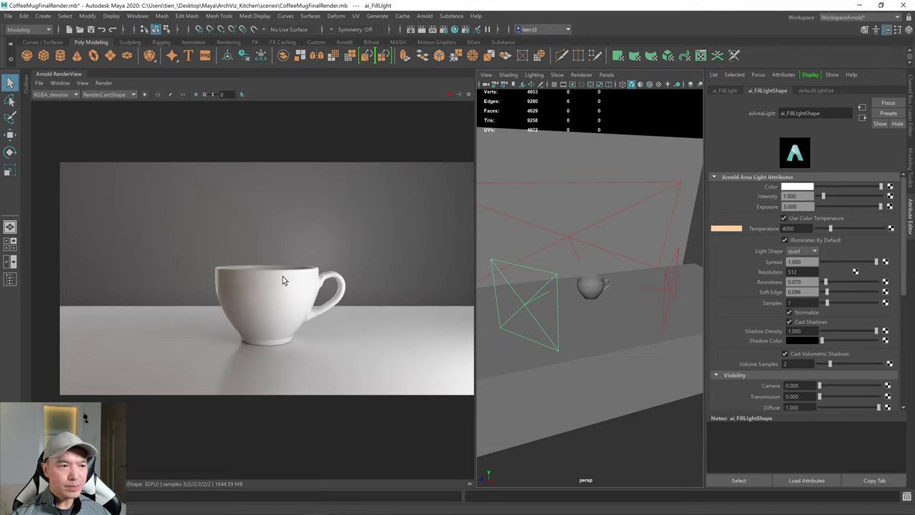
# - Select the back light, enable its color temperature and set it to 4500
pyautogui.keyDown('alt'); pyautogui.moveTo(603, 278); pyautogui.dragTo(581, 260); pyautogui.keyUp('alt')
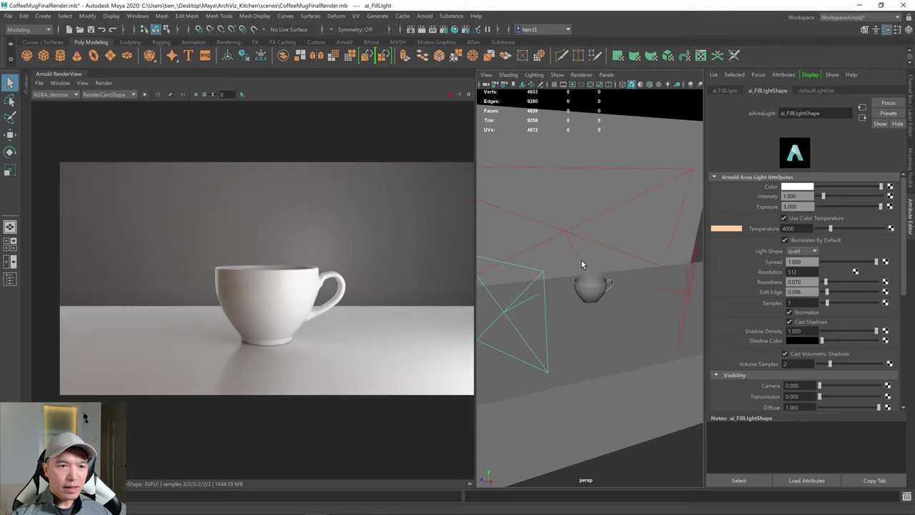
pyautogui.click(566, 235)
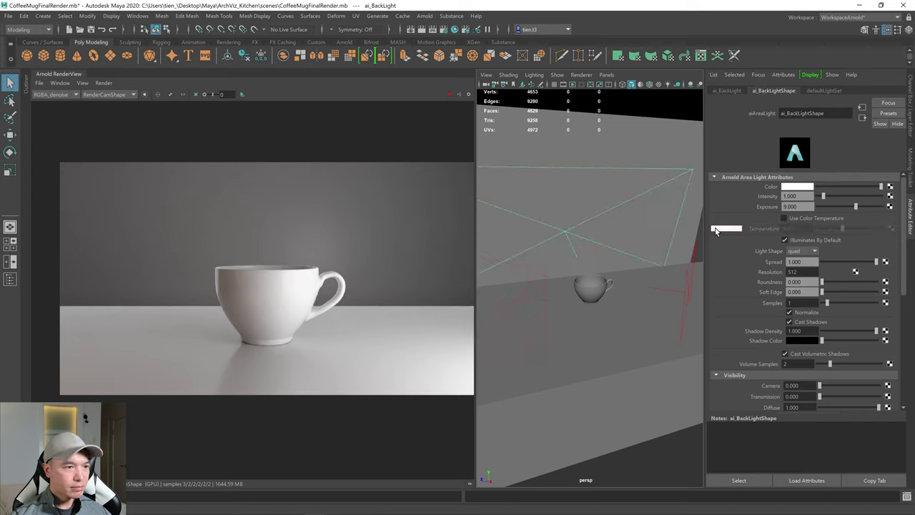
pyautogui.click(785, 219)
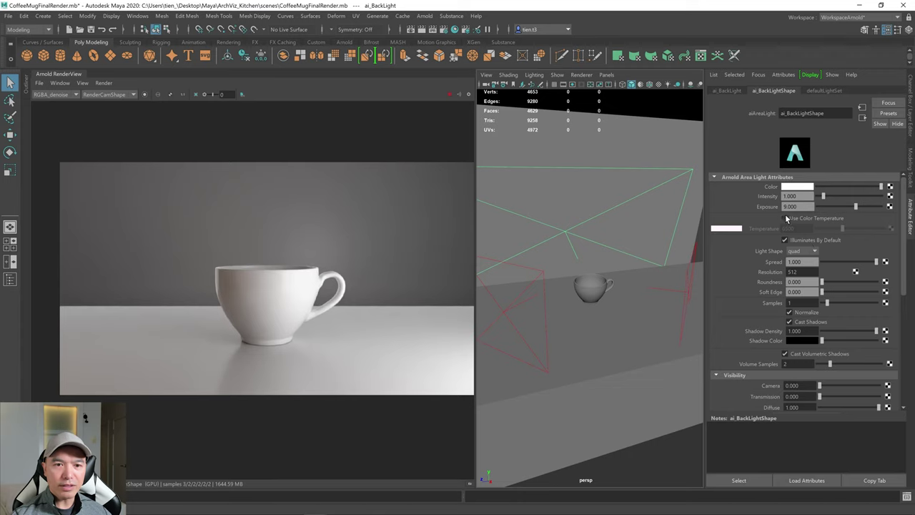
pyautogui.doubleClick(792, 228)
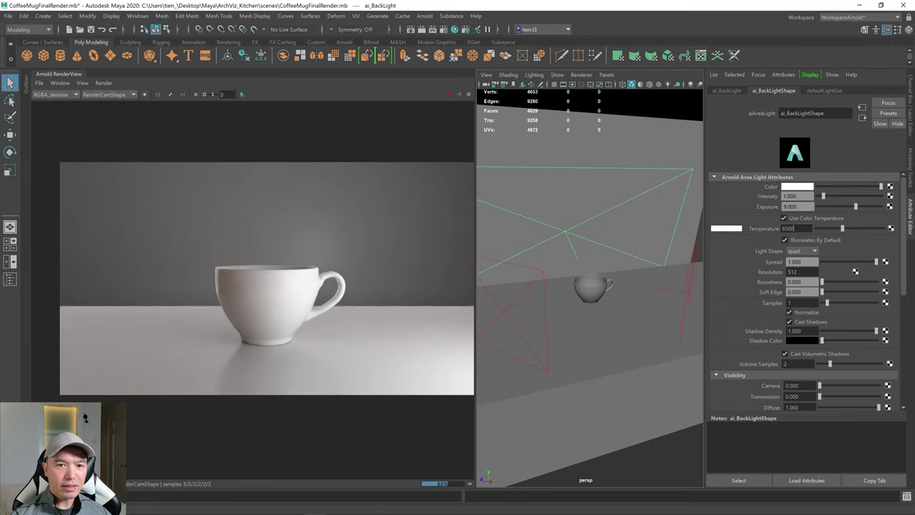
pyautogui.write('4500')
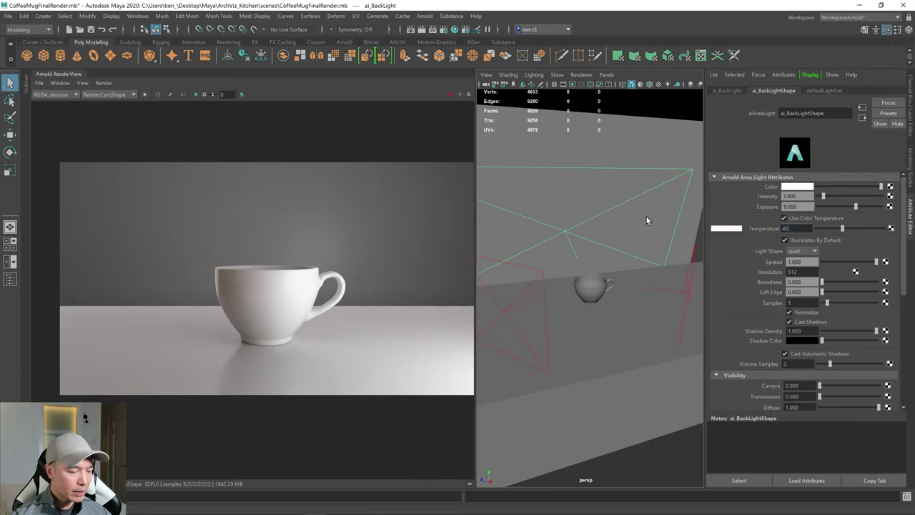
pyautogui.press('Return')
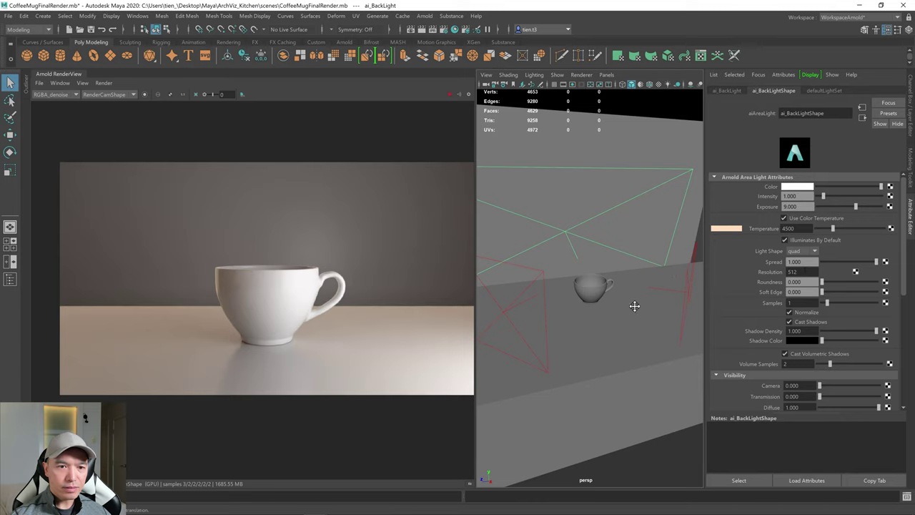
# - Select the key light, enable its color temperature and set it to 8000
pyautogui.keyDown('alt'); pyautogui.moveTo(634, 307); pyautogui.dragTo(687, 324); pyautogui.keyUp('alt')
pyautogui.click(673, 324)
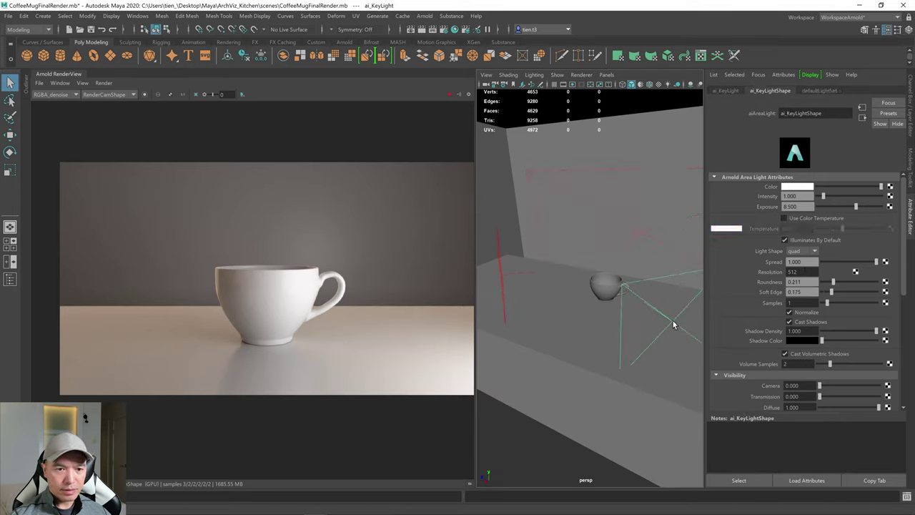
pyautogui.click(785, 219)
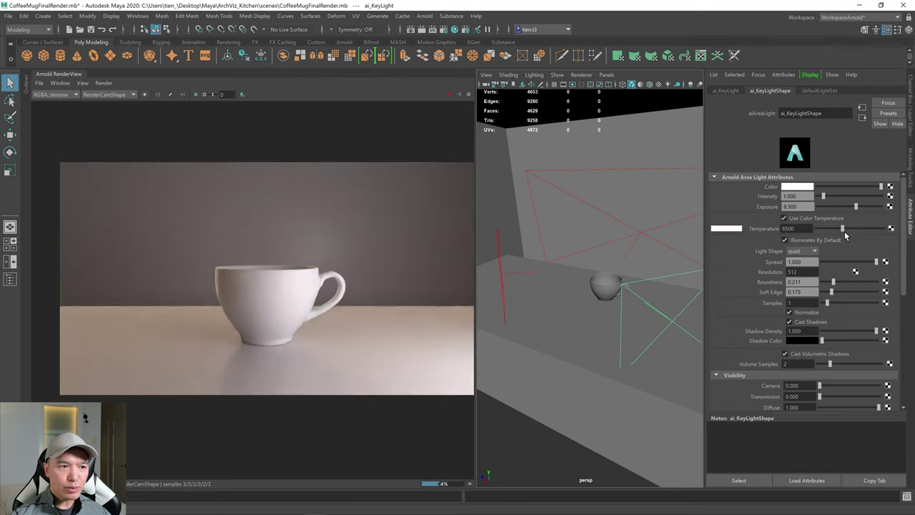
pyautogui.moveTo(843, 229); pyautogui.dragTo(849, 229)
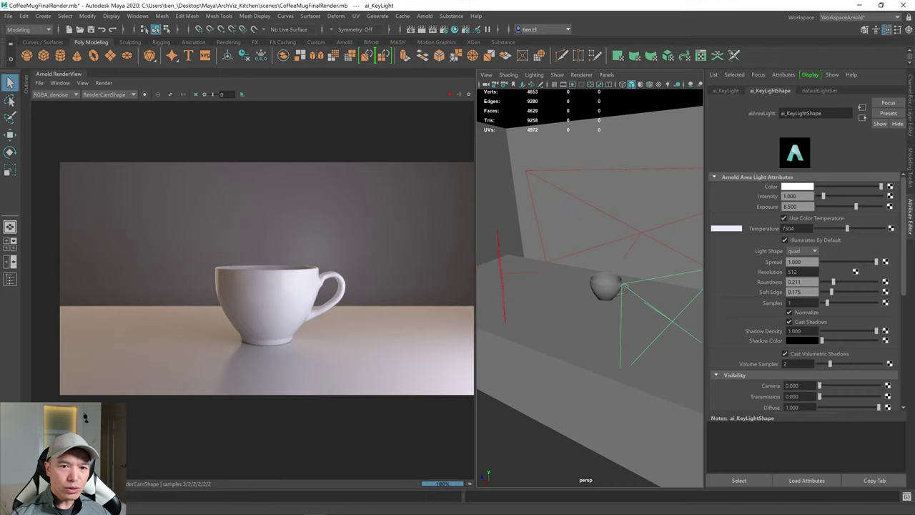
pyautogui.click(790, 229)
pyautogui.write('8')
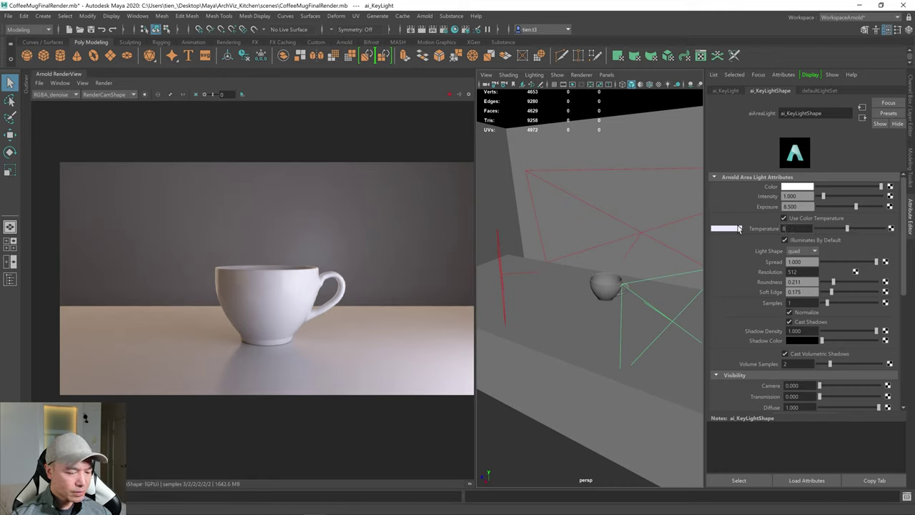
pyautogui.write('000')
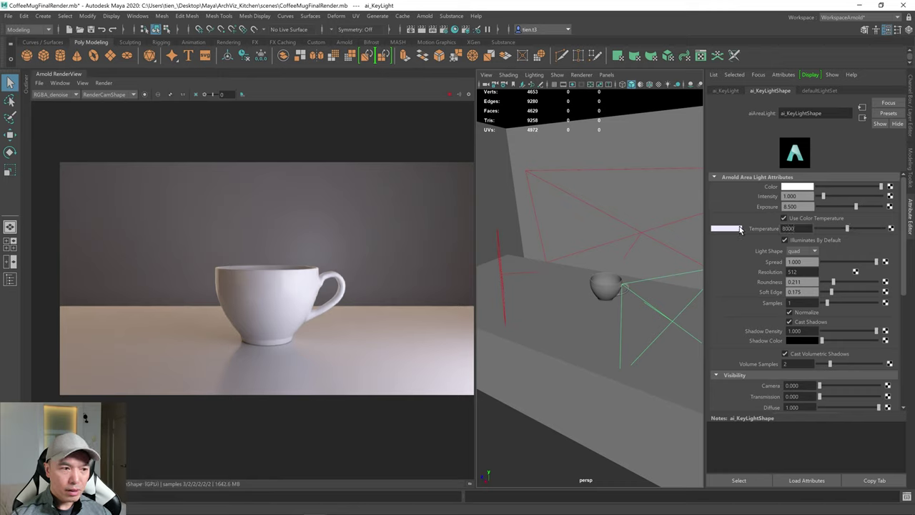
pyautogui.press('Return')
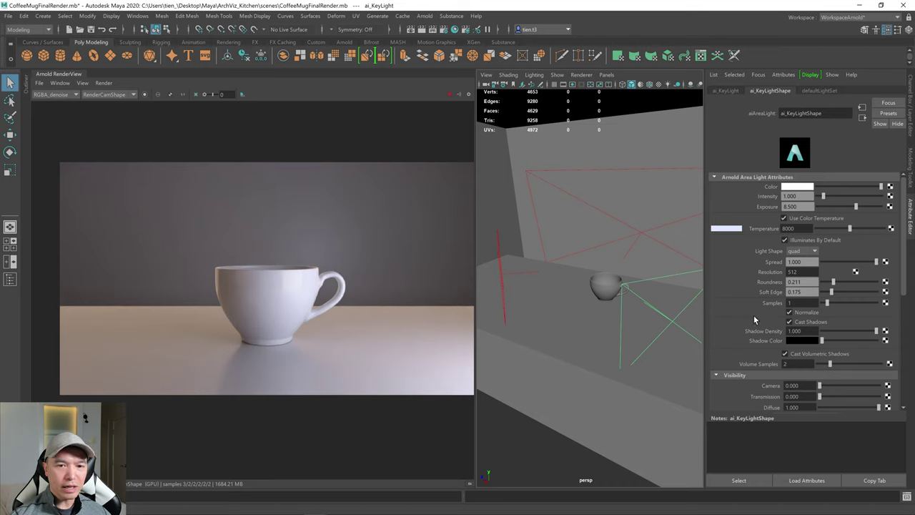
# - Set the key light's samples to 6
pyautogui.doubleClick(802, 303)
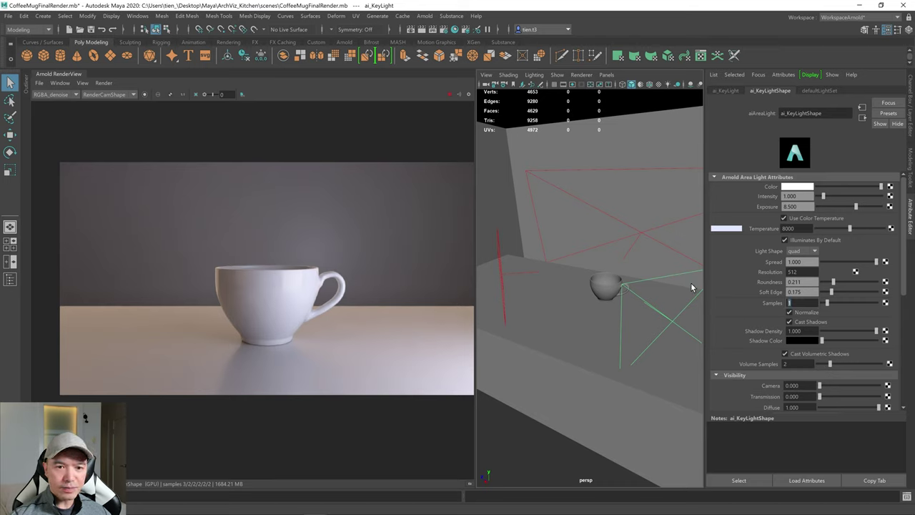
pyautogui.write('6')
pyautogui.press('Return')
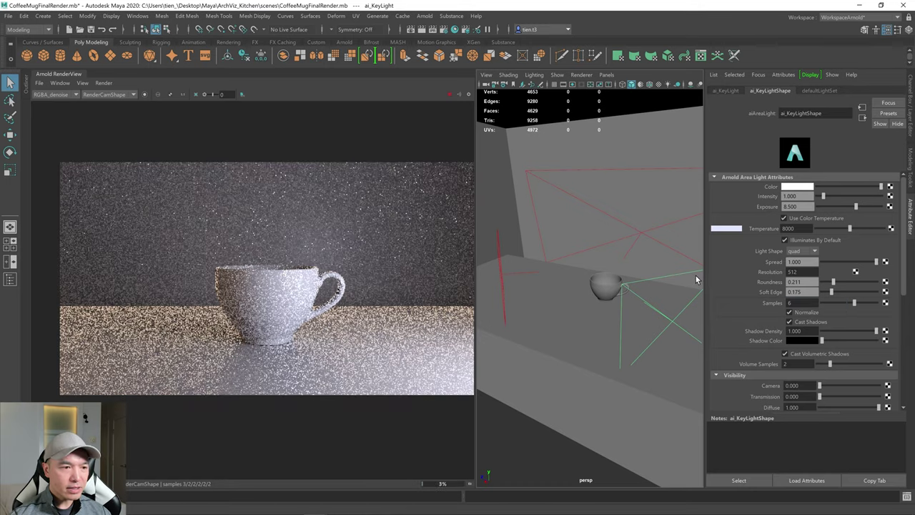
# - Select the fill light and set its samples to 6
pyautogui.click(502, 274)
pyautogui.keyDown('alt'); pyautogui.moveTo(549, 286); pyautogui.dragTo(630, 296); pyautogui.keyUp('alt')
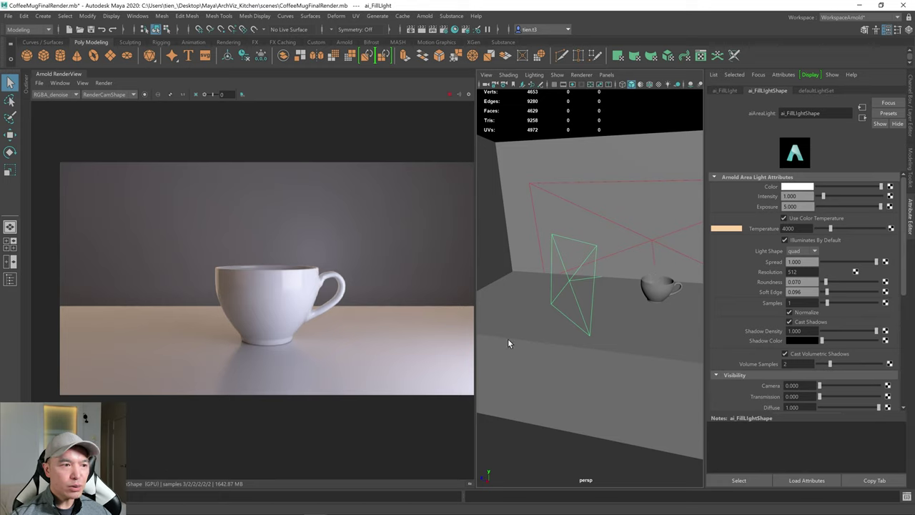
pyautogui.doubleClick(796, 302)
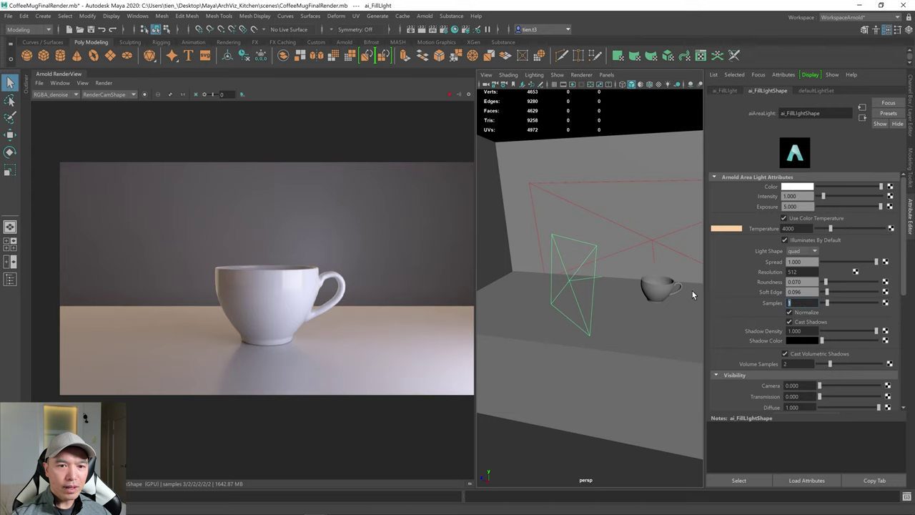
pyautogui.write('6')
pyautogui.press('Return')
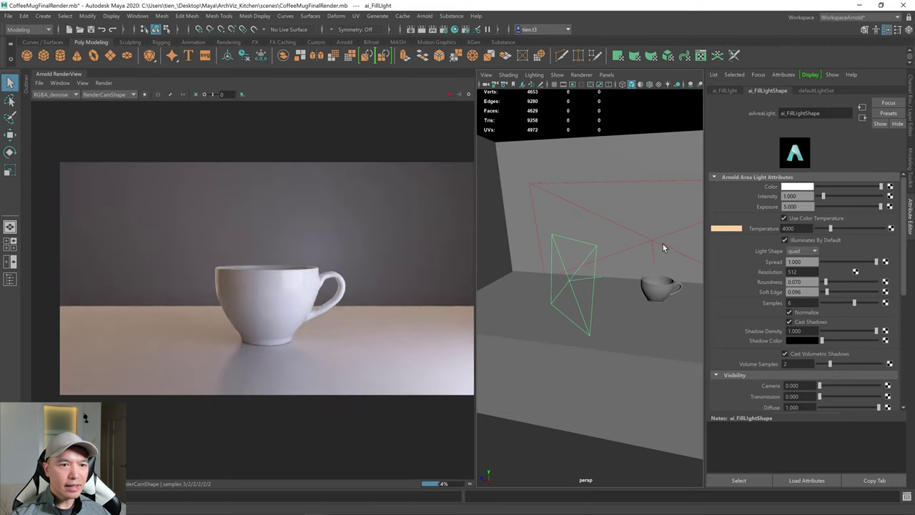
# - Select the back light and set its samples to 6
pyautogui.click(651, 241)
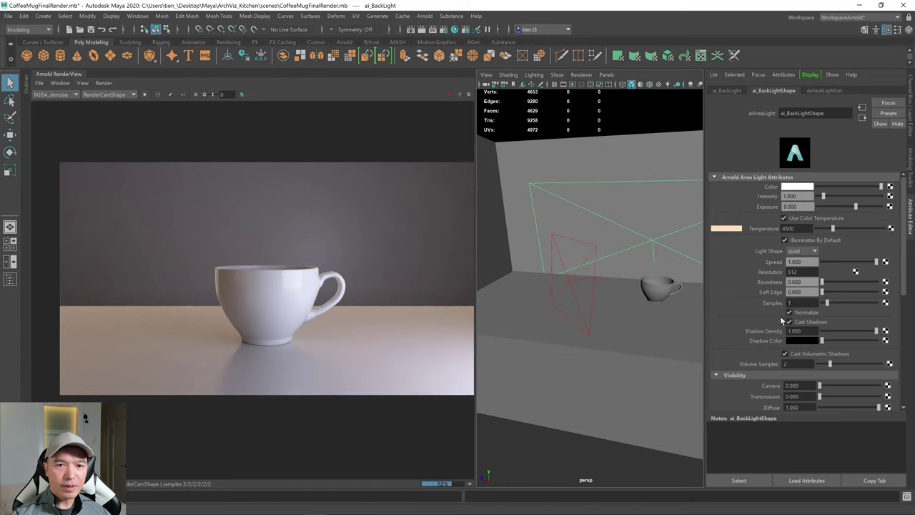
pyautogui.doubleClick(795, 303)
pyautogui.write('6')
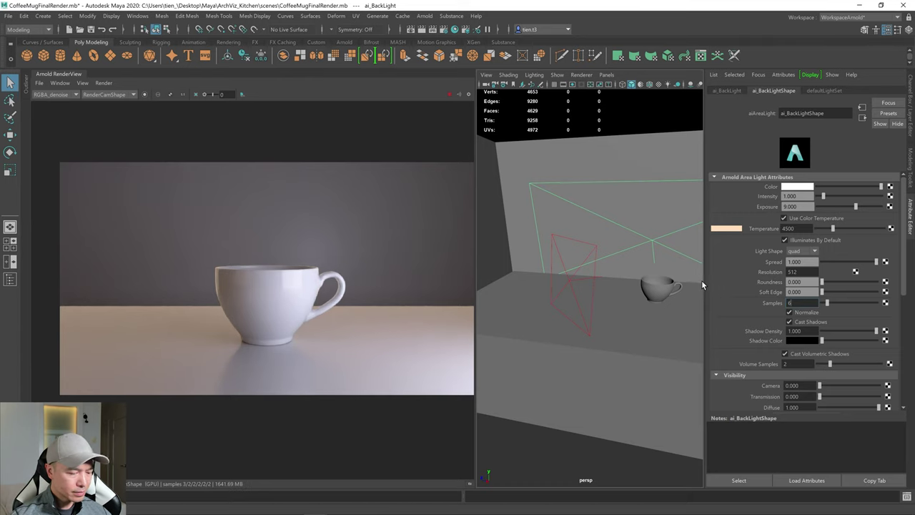
pyautogui.press('Return')
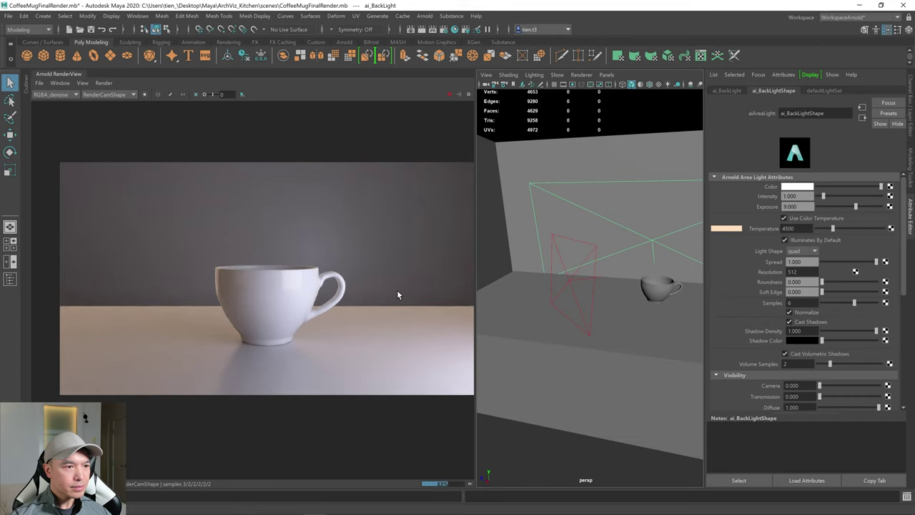
pyautogui.click(376, 269)
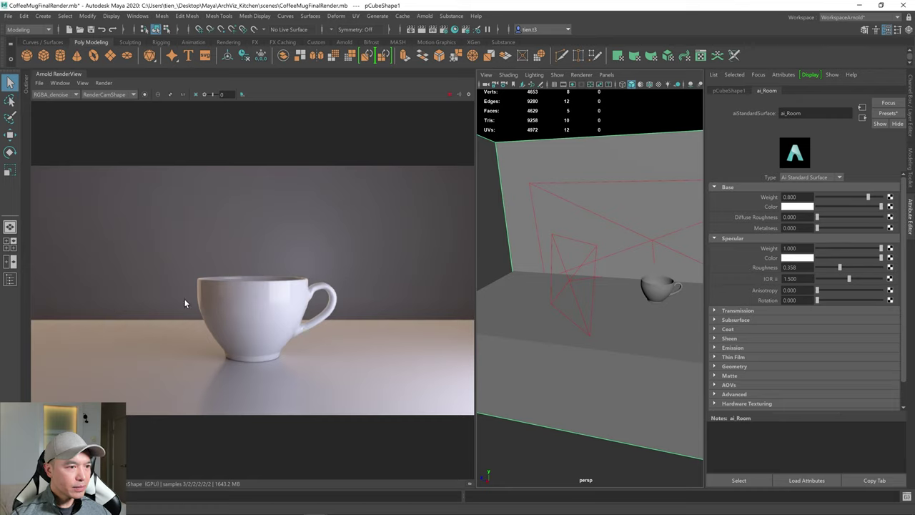
# - Reselect the fill light and warm it by setting its color temperature to 3000
pyautogui.click(570, 280)
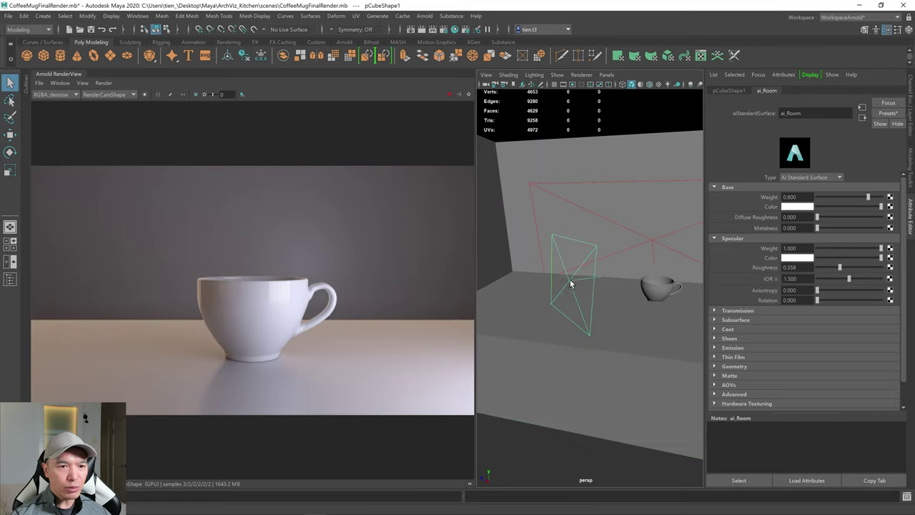
pyautogui.doubleClick(788, 228)
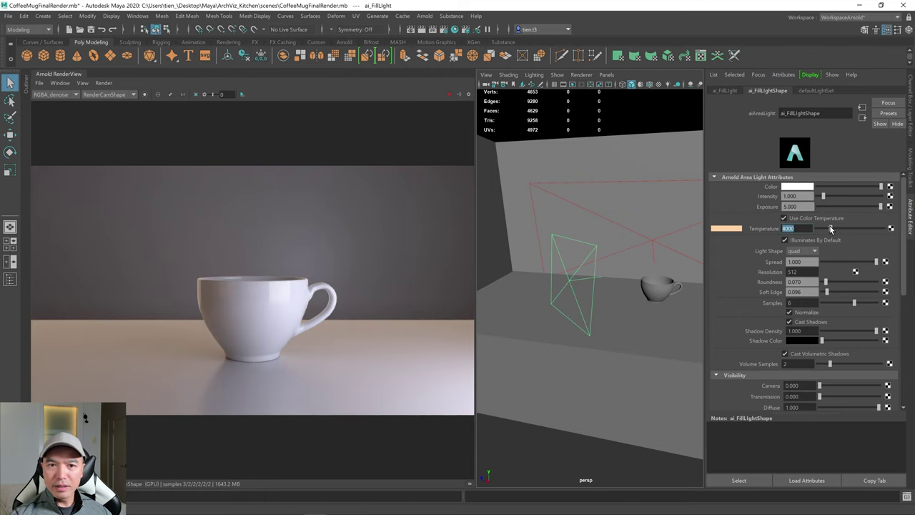
pyautogui.moveTo(831, 227); pyautogui.dragTo(828, 229)
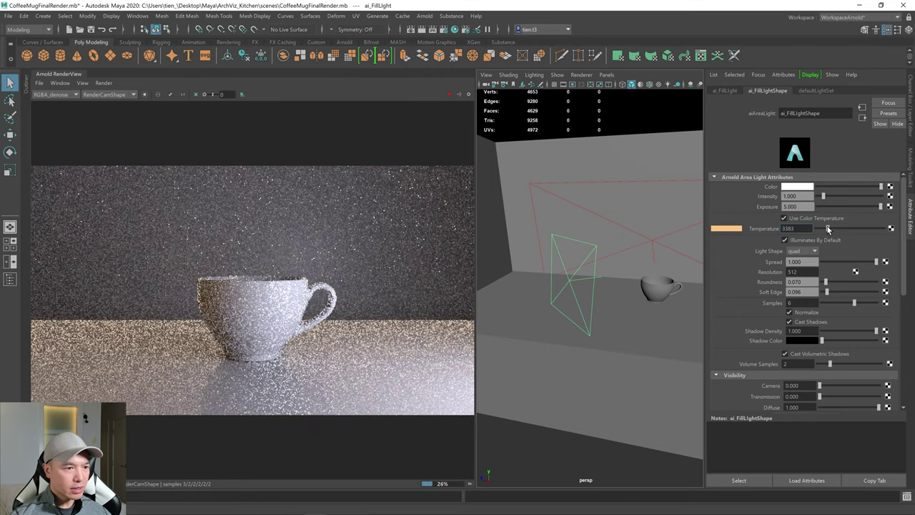
pyautogui.moveTo(828, 228); pyautogui.dragTo(822, 228)
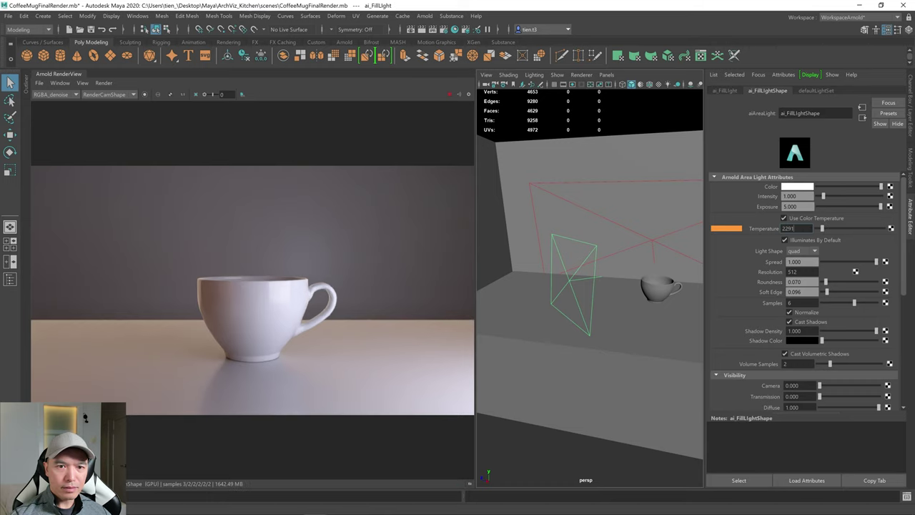
pyautogui.doubleClick(789, 228)
pyautogui.write('3000')
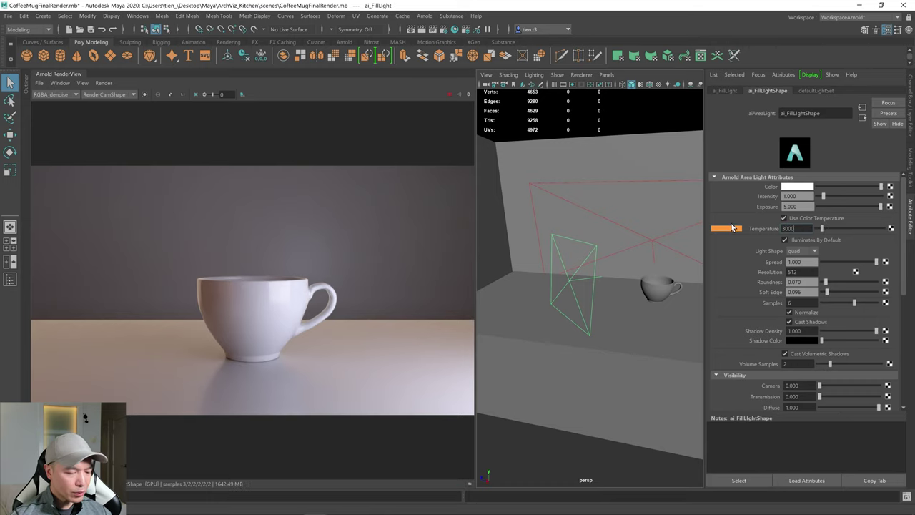
pyautogui.press('Return')
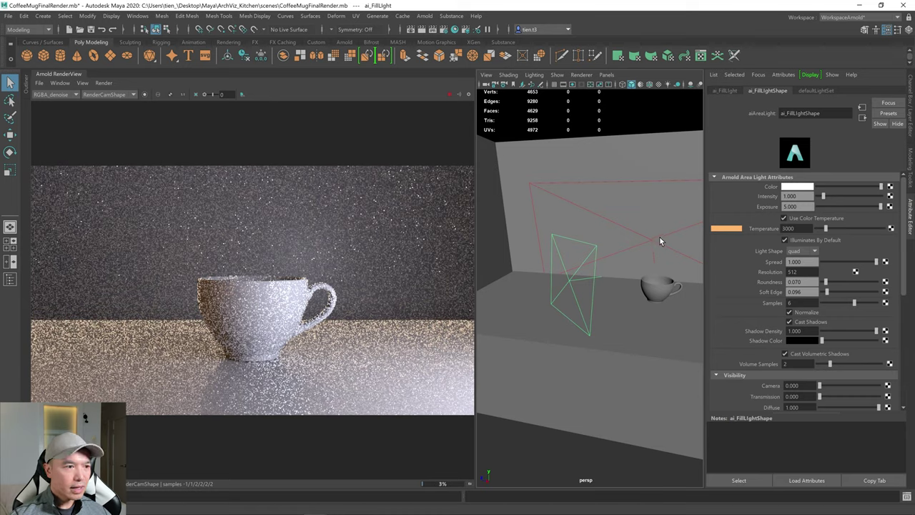
# - Select the back light, try a color temperature of 3500, and settle on 4000
pyautogui.click(651, 241)
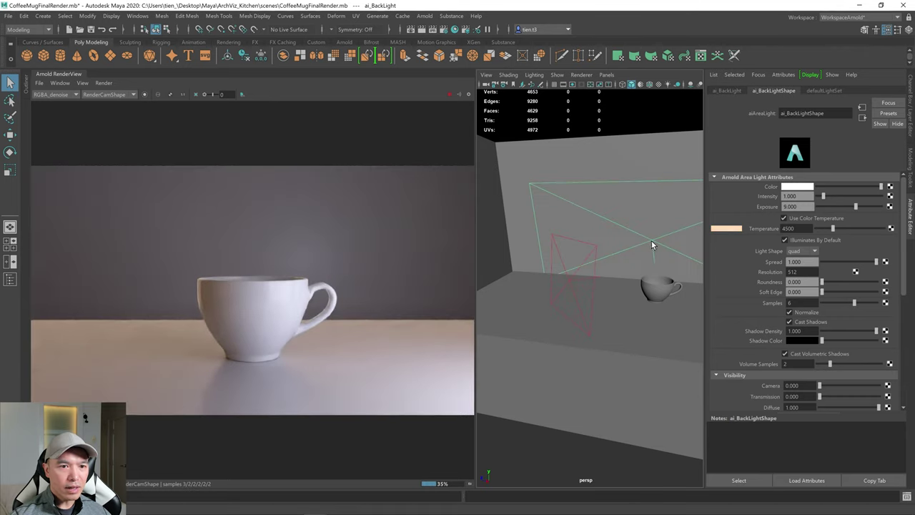
pyautogui.doubleClick(795, 229)
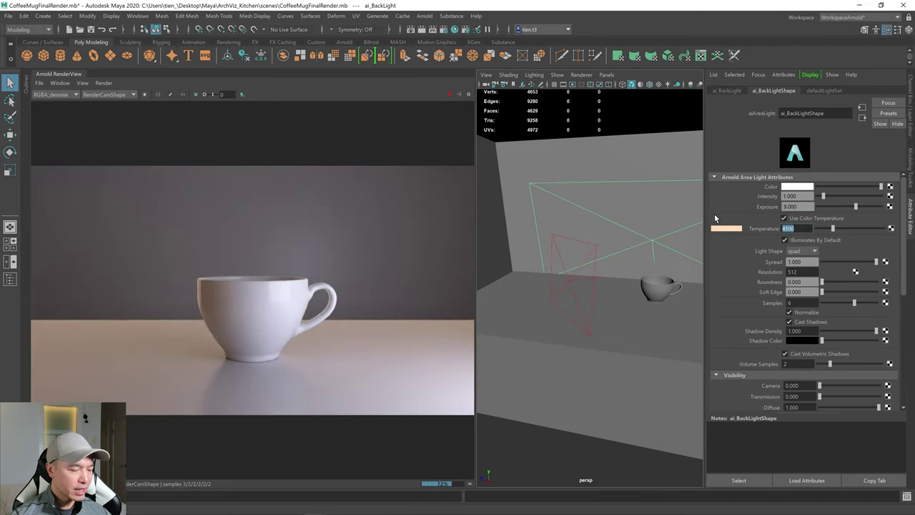
pyautogui.write('3500')
pyautogui.press('Return')
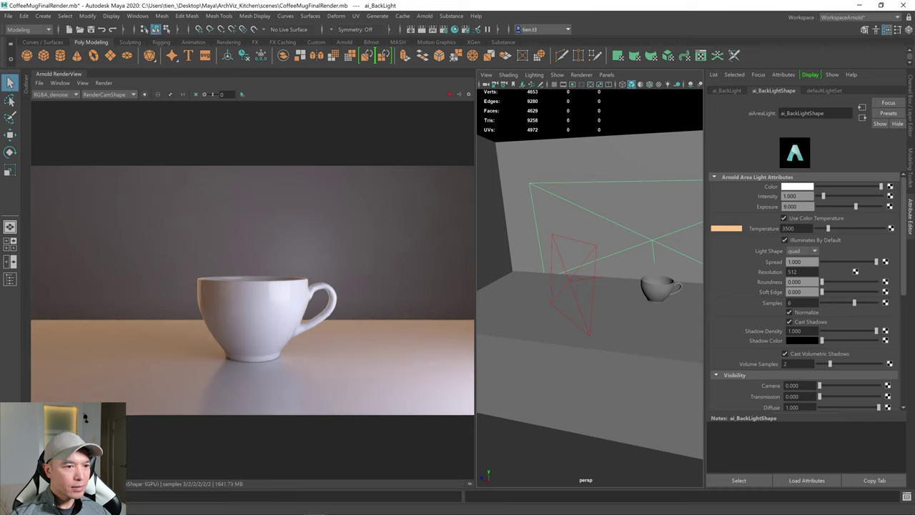
pyautogui.doubleClick(795, 228)
pyautogui.write('4')
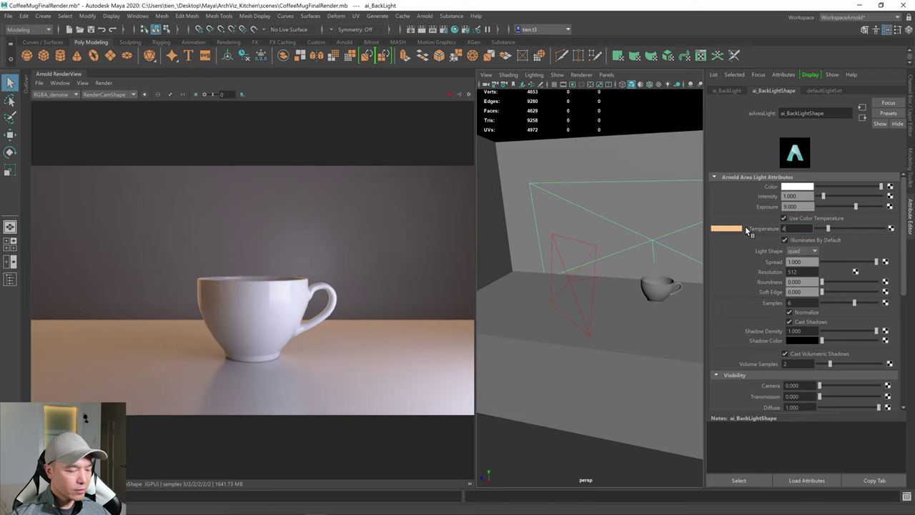
pyautogui.write('000')
pyautogui.press('Return')
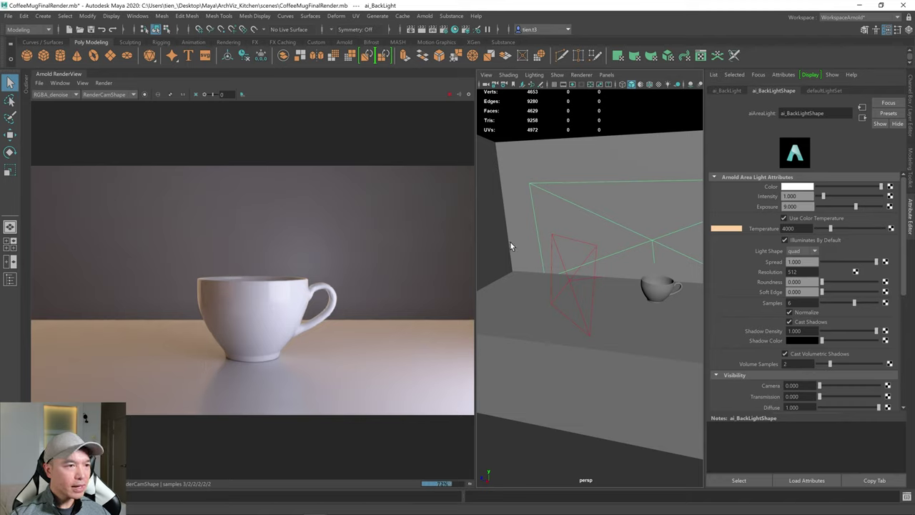
# - Hide the room box and show it again to examine what it contributes to the render
pyautogui.scroll(-3, 610, 283)
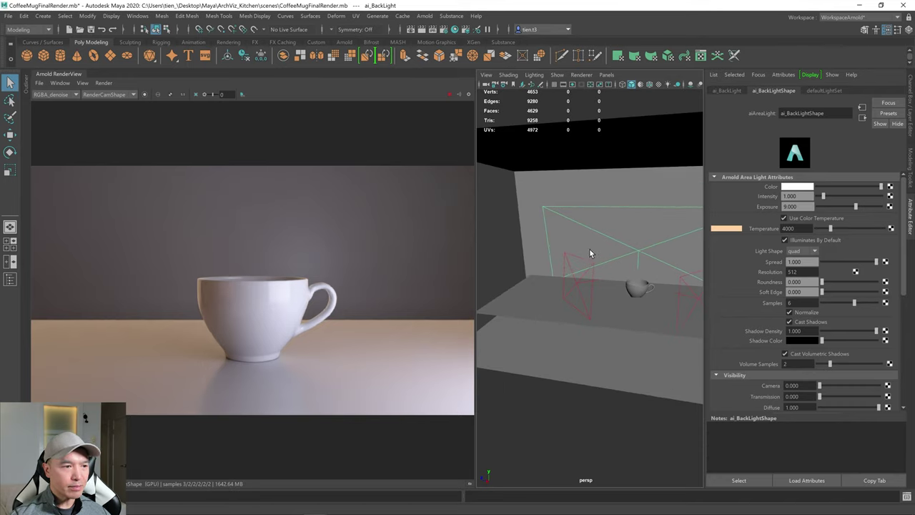
pyautogui.keyDown('alt'); pyautogui.moveTo(589, 248); pyautogui.dragTo(583, 228); pyautogui.keyUp('alt')
pyautogui.click(573, 200)
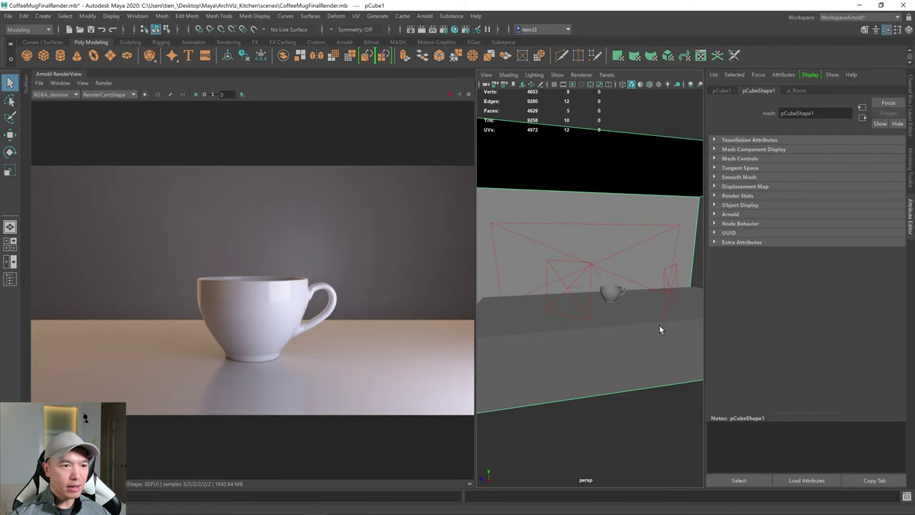
pyautogui.press('h')
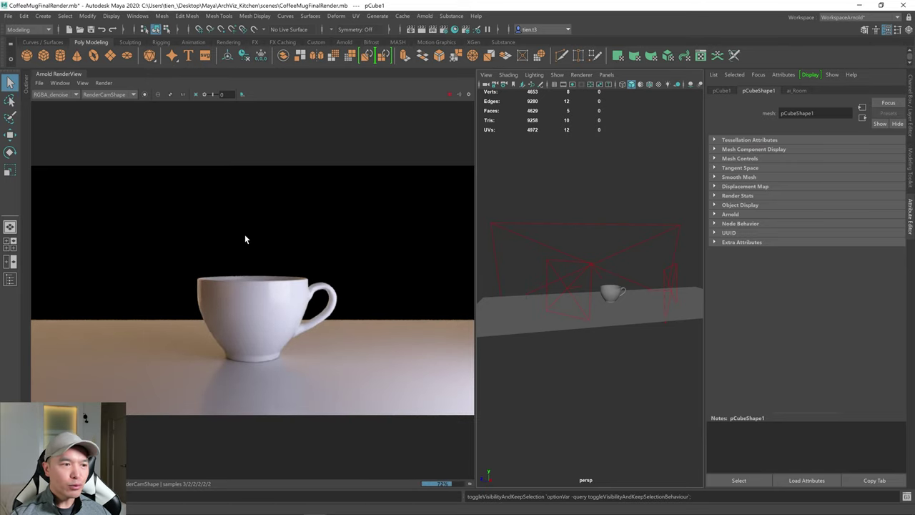
pyautogui.press('h')
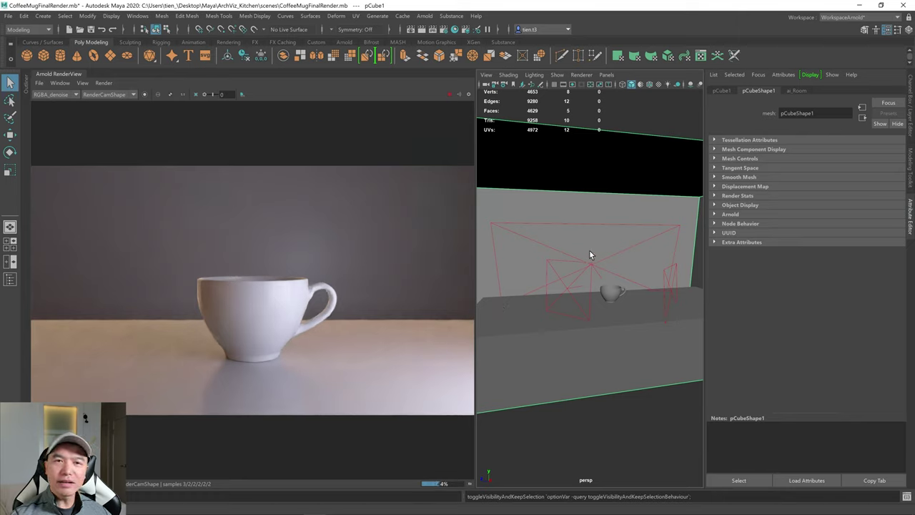
# - Switch from WorkspaceArnold to the personal custom workspace with one large perspective view of the room box
pyautogui.scroll(-6, 589, 254)
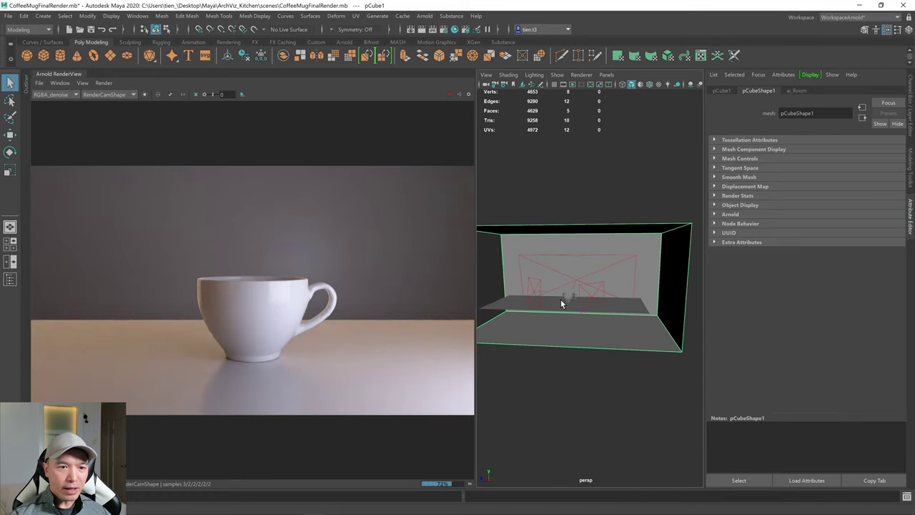
pyautogui.scroll(-3, 561, 303)
pyautogui.scroll(3, 569, 297)
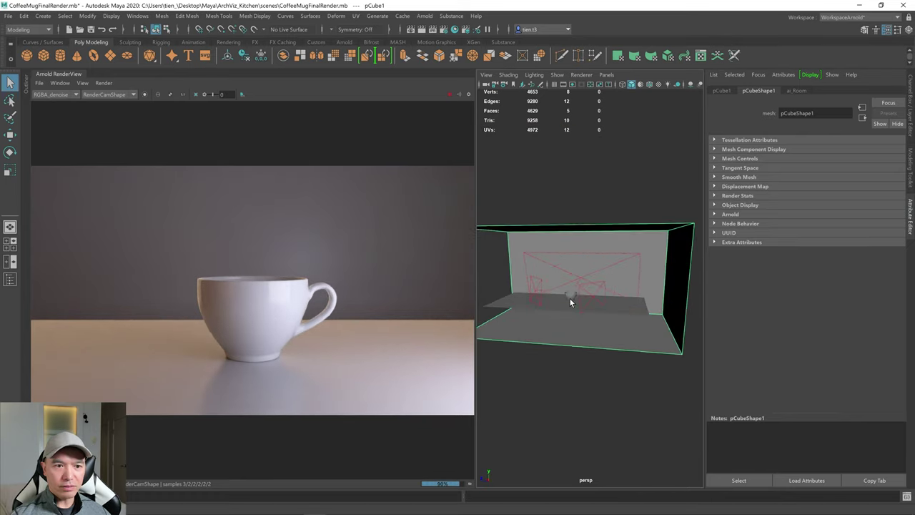
pyautogui.keyDown('alt'); pyautogui.moveTo(569, 297); pyautogui.dragTo(565, 321); pyautogui.keyUp('alt')
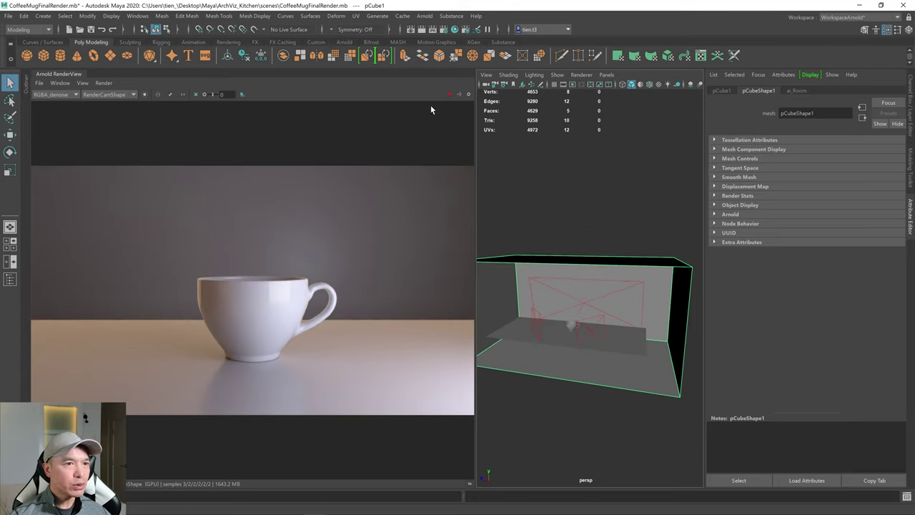
pyautogui.click(898, 18)
pyautogui.click(864, 46)
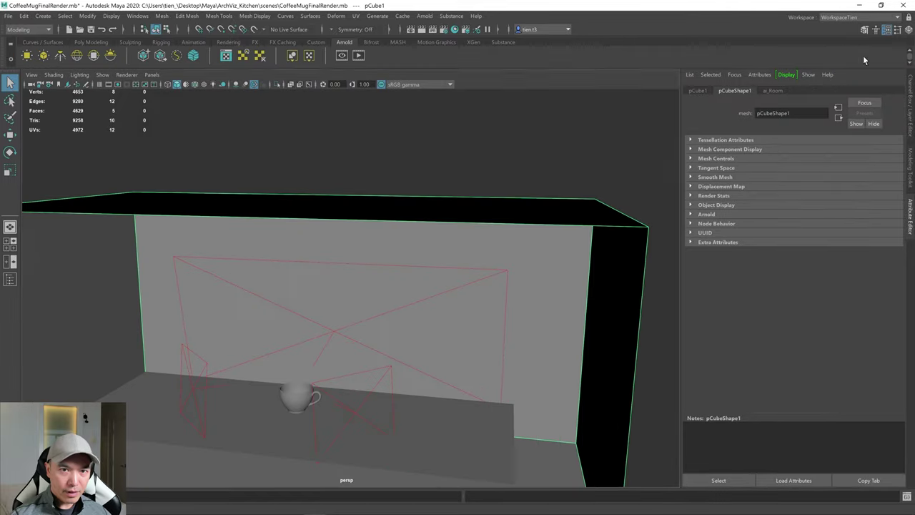
pyautogui.scroll(-3, 501, 236)
pyautogui.keyDown('alt'); pyautogui.moveTo(488, 251); pyautogui.dragTo(548, 196); pyautogui.keyUp('alt')
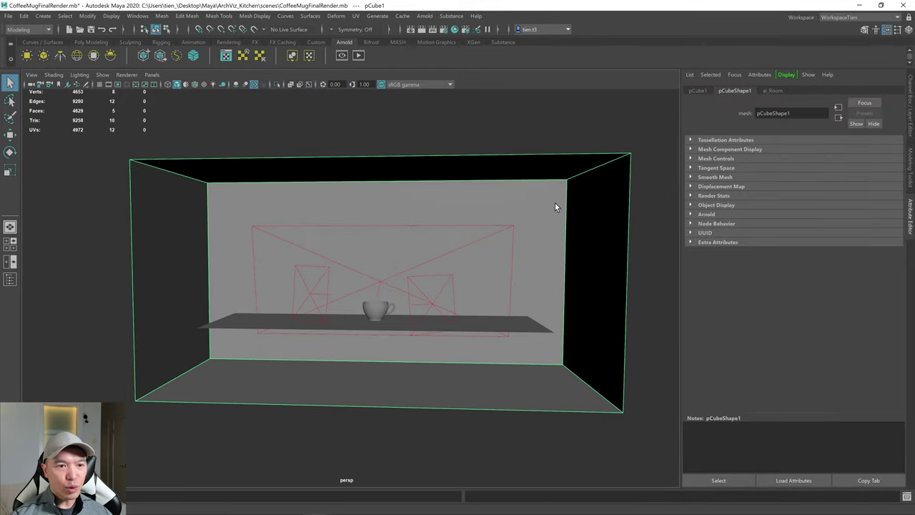
# - Open the Arnold render view and set it to render the scene through RenderCamShape
pyautogui.scroll(3, 554, 210)
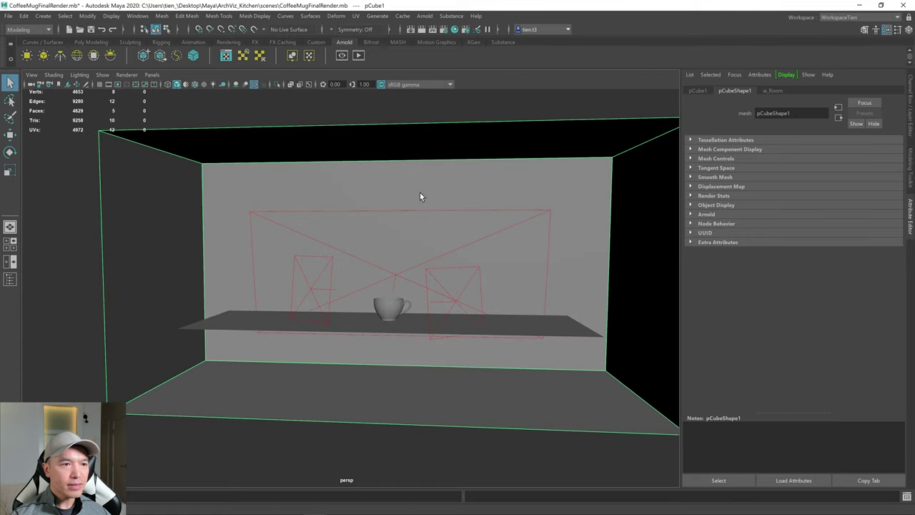
pyautogui.click(342, 55)
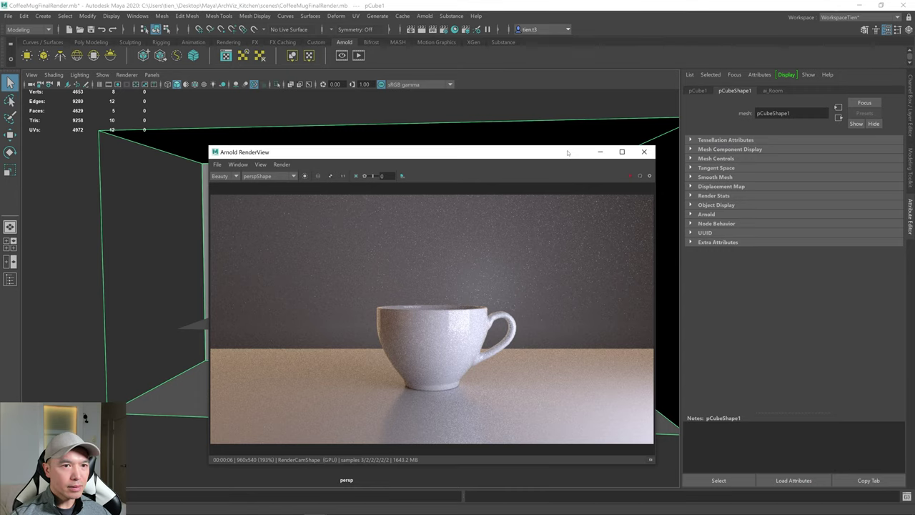
pyautogui.moveTo(570, 152); pyautogui.dragTo(448, 148)
pyautogui.click(504, 172)
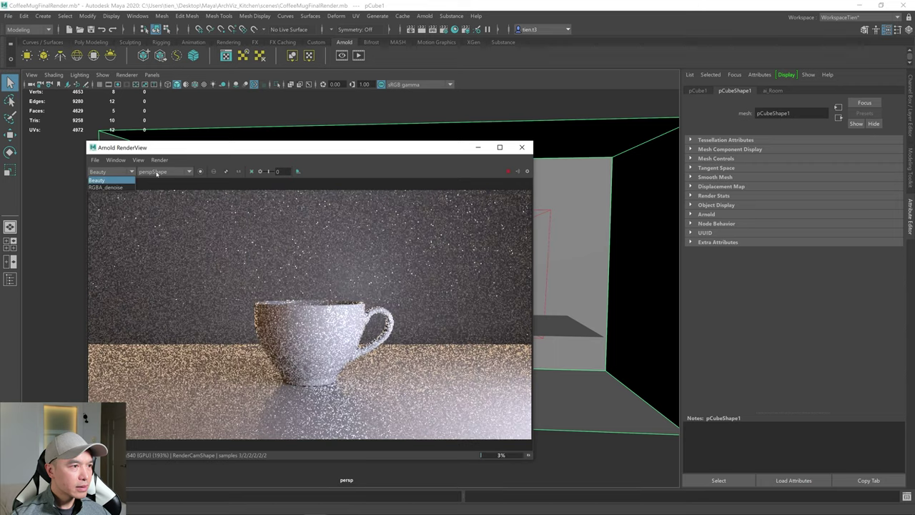
pyautogui.click(159, 172)
pyautogui.click(163, 194)
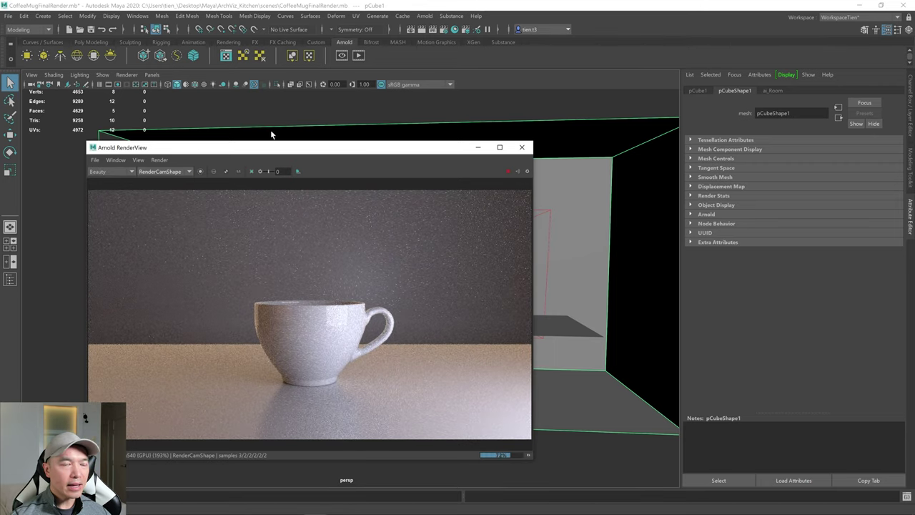
# - Move the render view aside and display the RGBA_denoise output instead of Beauty
pyautogui.moveTo(250, 148); pyautogui.dragTo(169, 100)
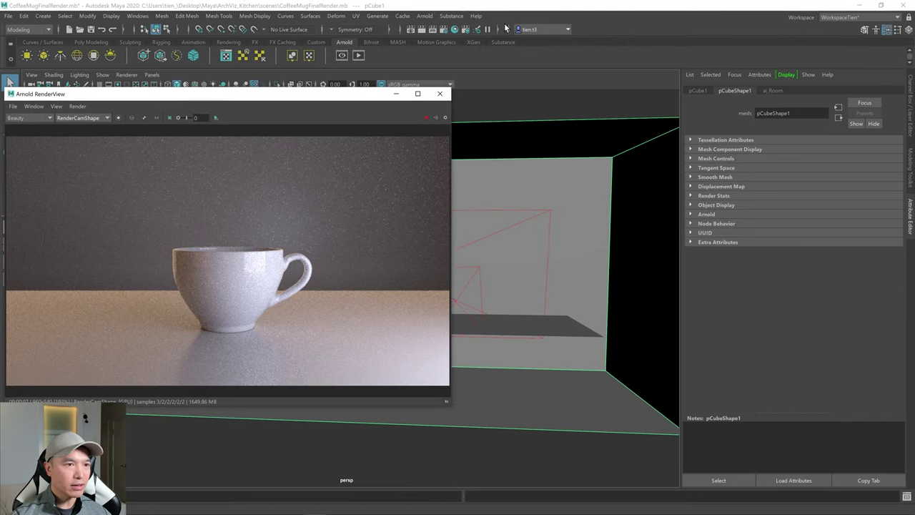
pyautogui.click(47, 119)
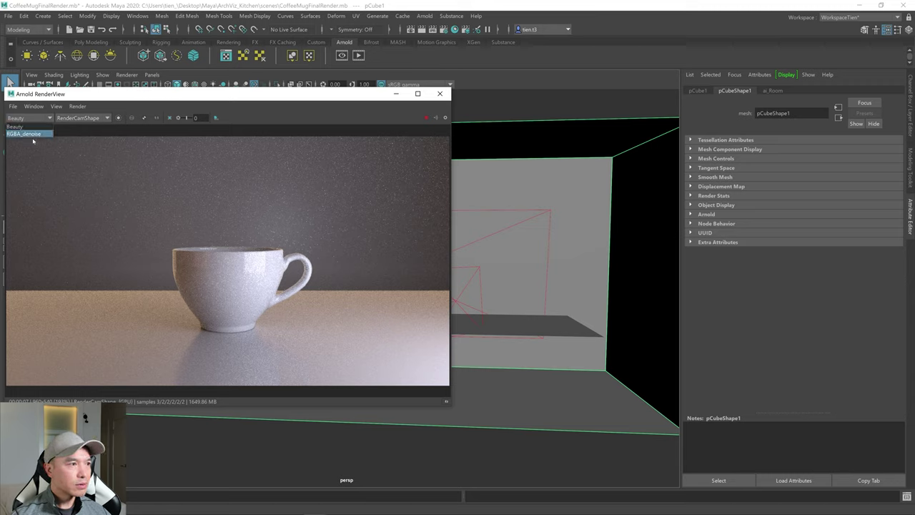
pyautogui.click(33, 134)
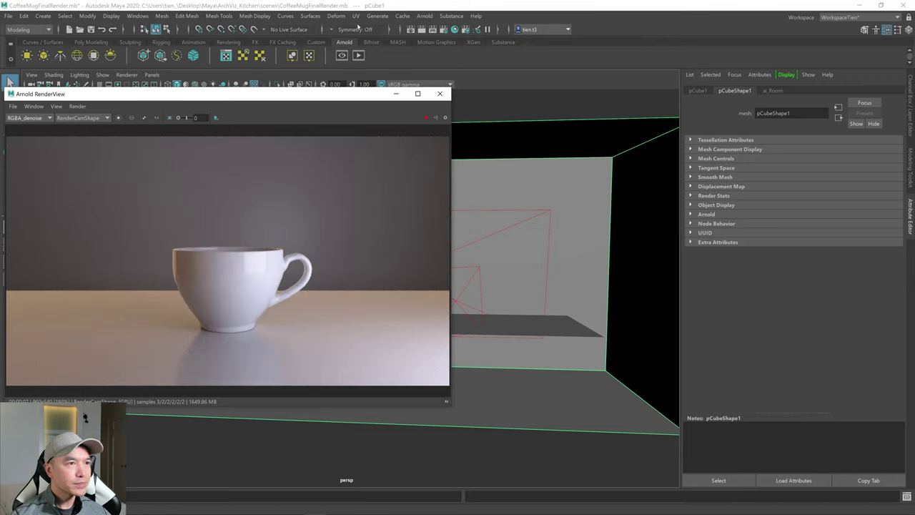
# - Set the render image size to the HD_1080 preset, 1920 x 1080 pixels, in the common render settings
pyautogui.click(449, 33)
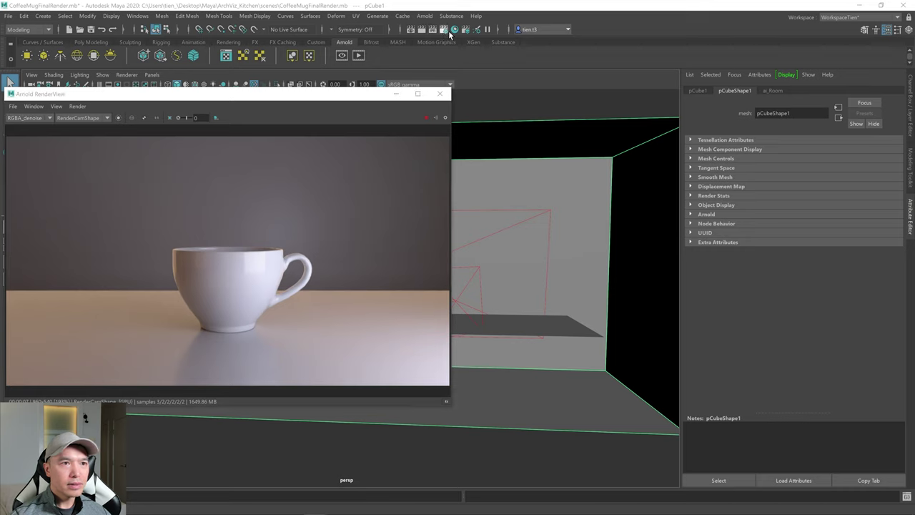
pyautogui.moveTo(258, 100); pyautogui.dragTo(679, 139)
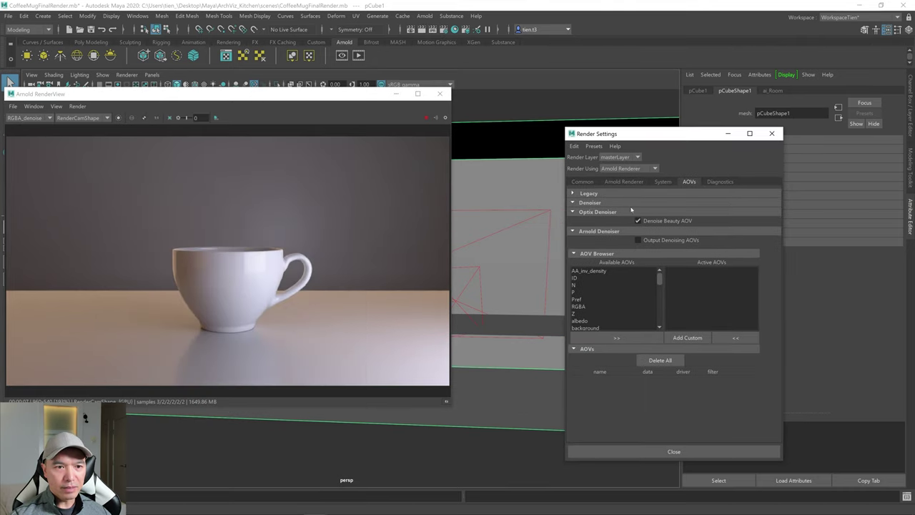
pyautogui.click(582, 181)
pyautogui.scroll(-3, 683, 317)
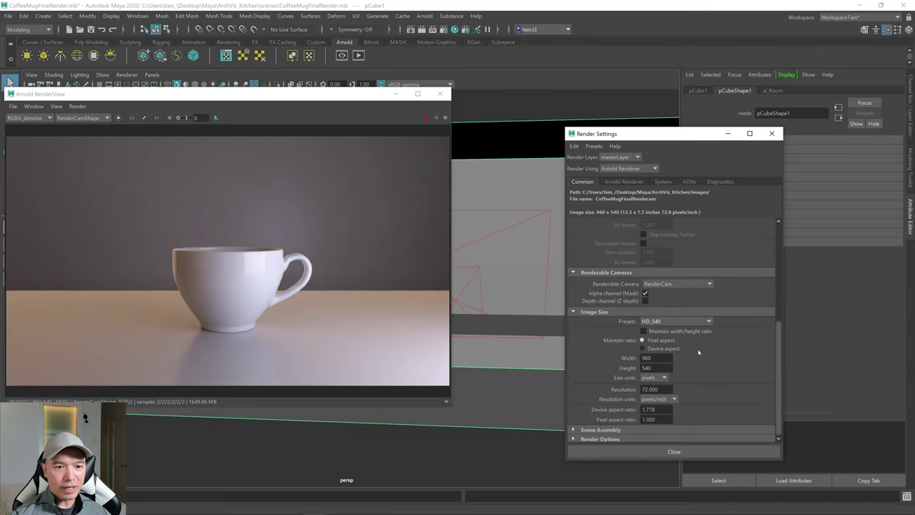
pyautogui.click(708, 323)
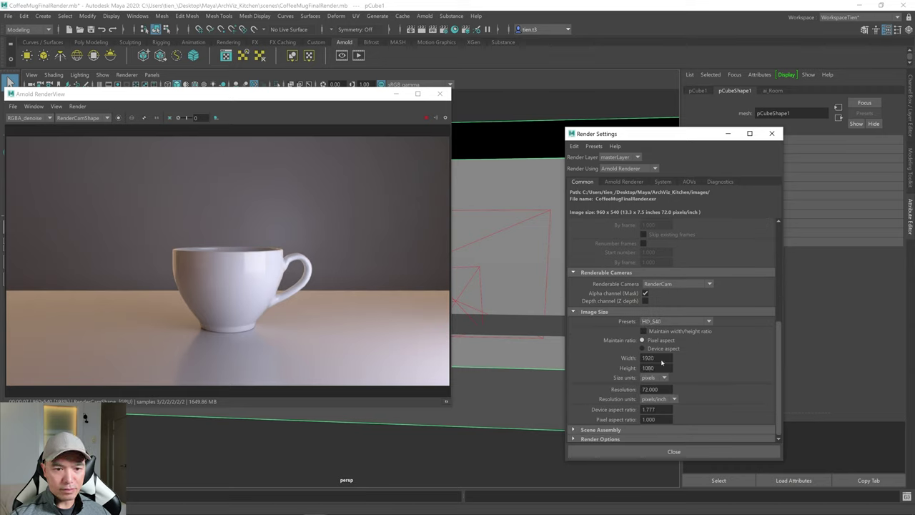
pyautogui.click(665, 359)
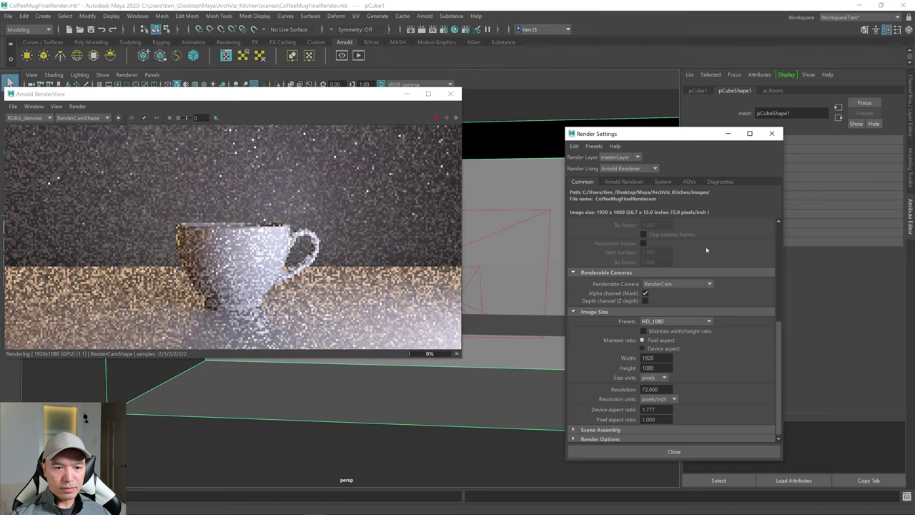
# - Close the render settings and examine the whole 1920 x 1080 denoised render in a maximized render view
pyautogui.click(274, 202)
pyautogui.press('f')
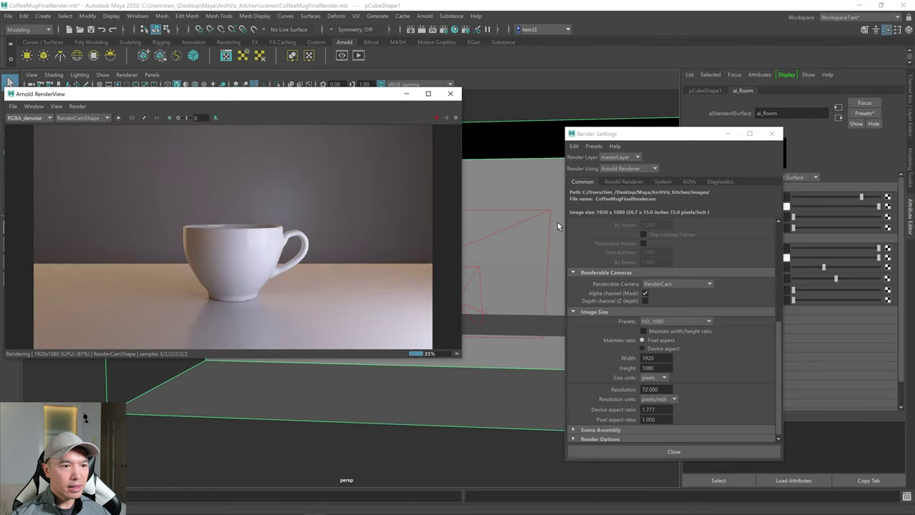
pyautogui.click(771, 133)
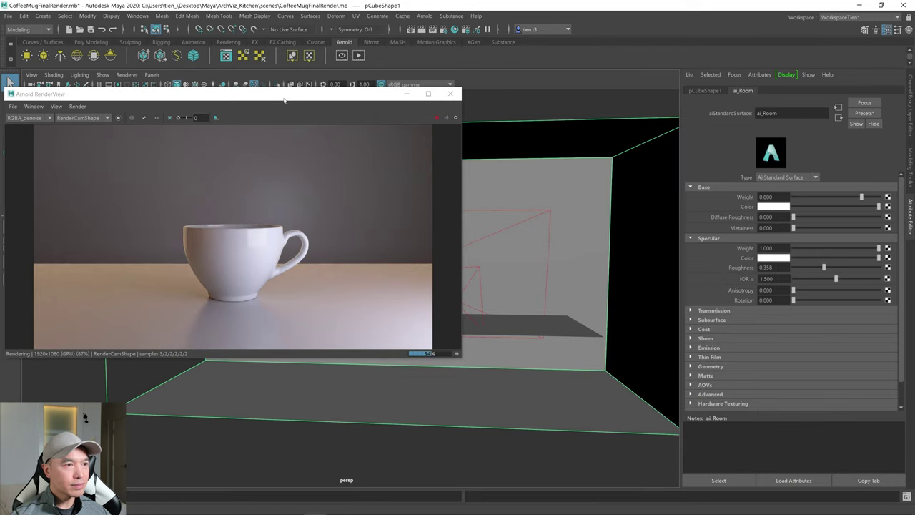
pyautogui.moveTo(283, 98); pyautogui.dragTo(426, 105)
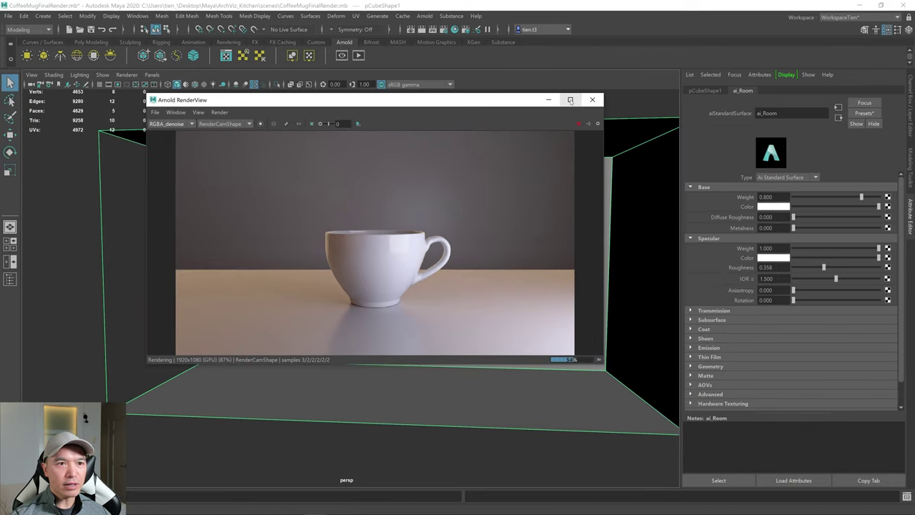
pyautogui.click(570, 100)
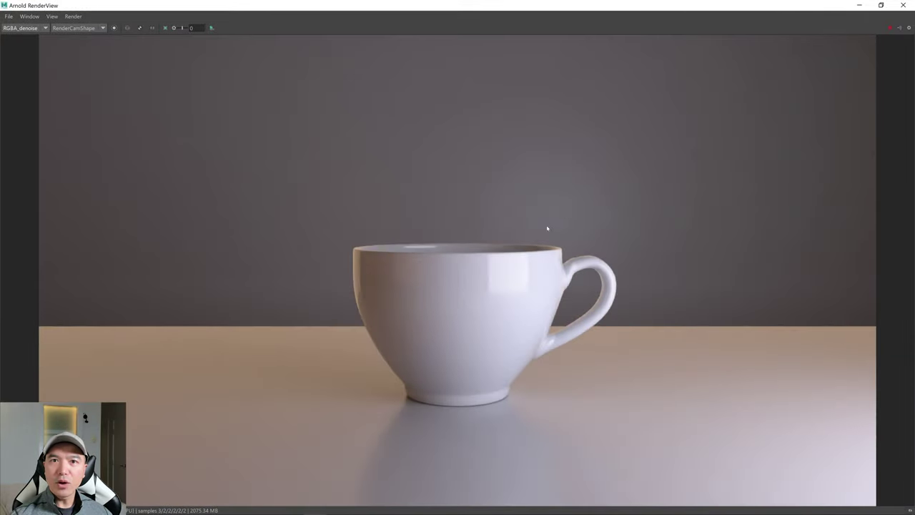
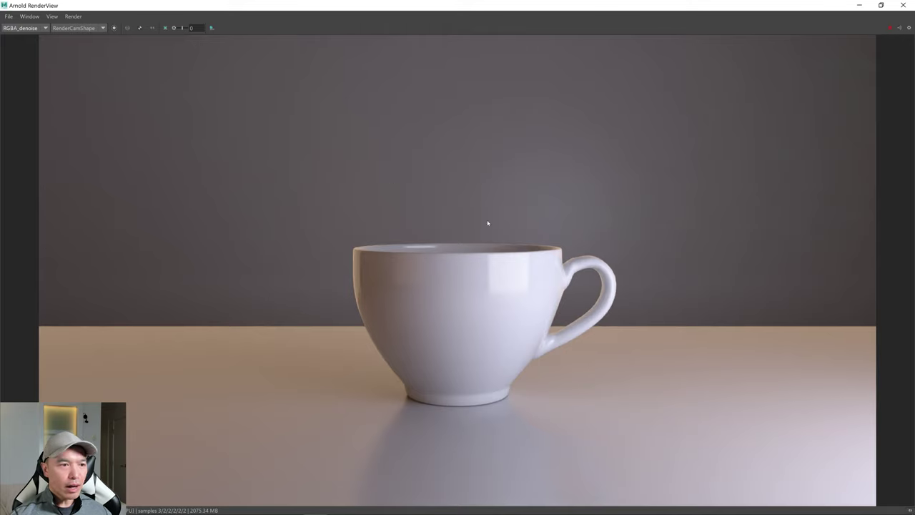
# - Restore the render view to its smaller size, fit the whole image in it and expand the snapshot area
pyautogui.click(880, 5)
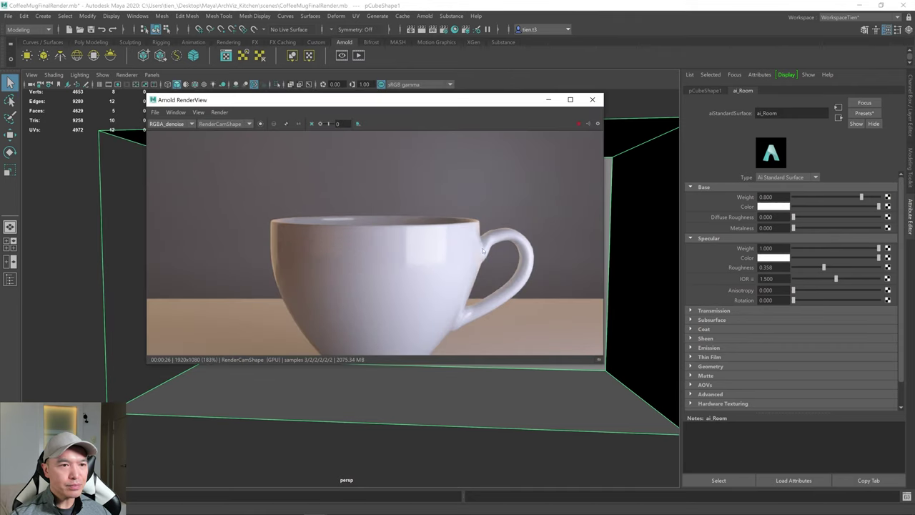
pyautogui.keyDown('ctrl'); pyautogui.click(484, 251); pyautogui.keyUp('ctrl')
pyautogui.press('f')
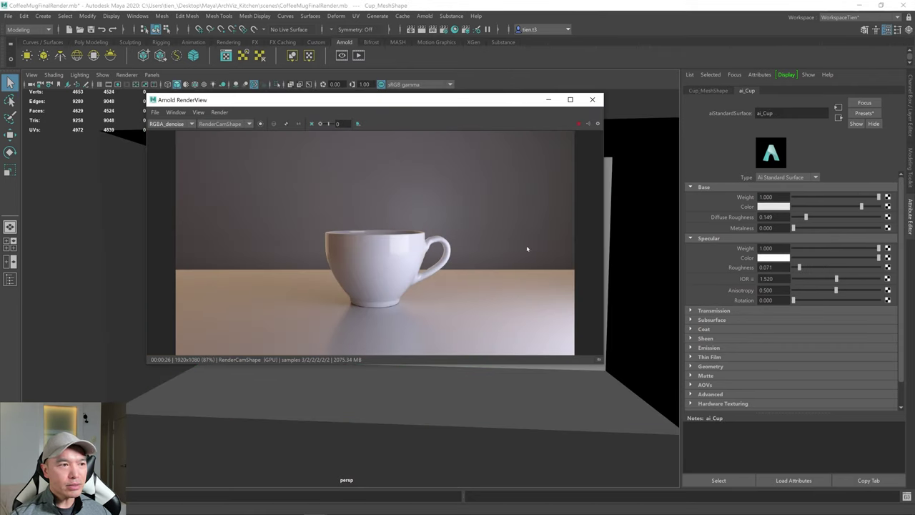
pyautogui.click(599, 362)
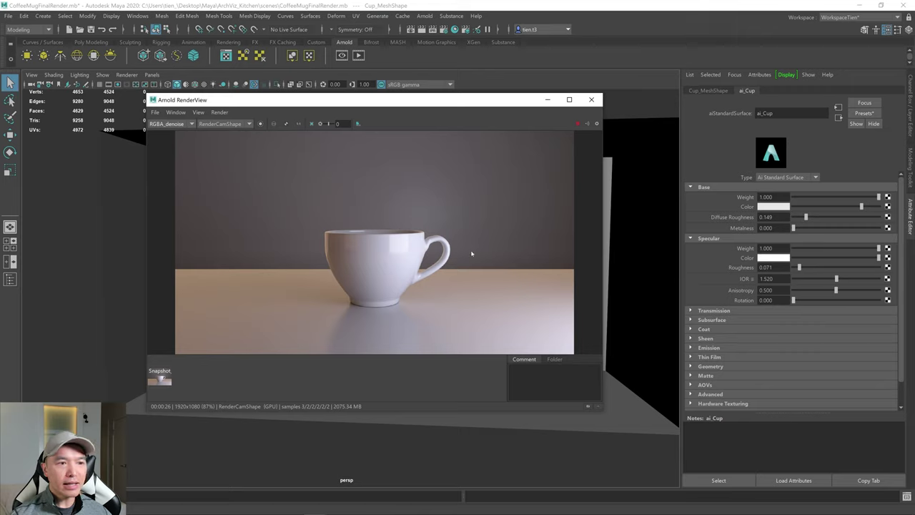
# - Save the rendered image to the Desktop as Cup, and view the full image in the maximized render view
pyautogui.click(154, 112)
pyautogui.click(174, 122)
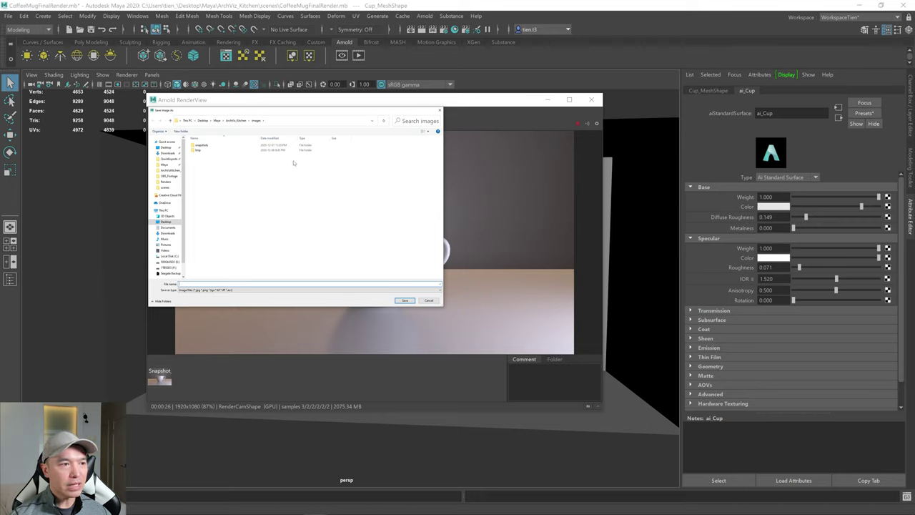
pyautogui.click(166, 147)
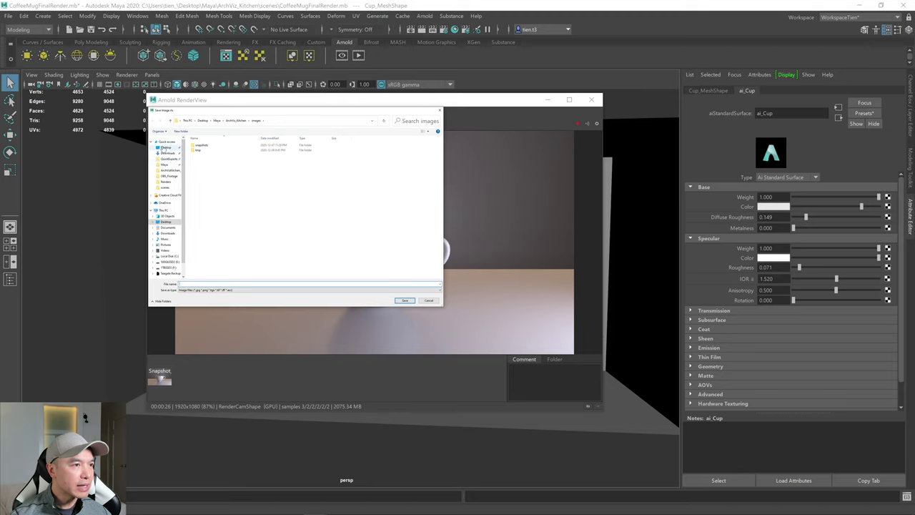
pyautogui.click(233, 284)
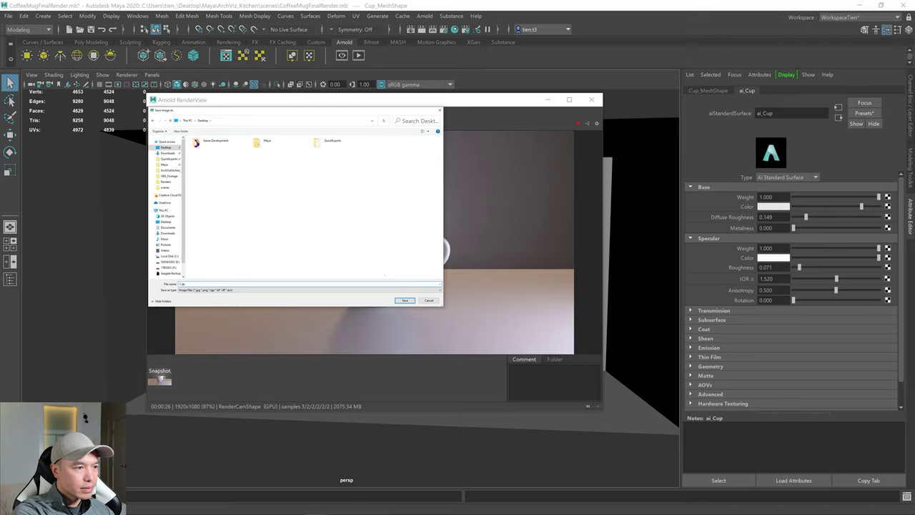
pyautogui.write('Cup')
pyautogui.press('Return')
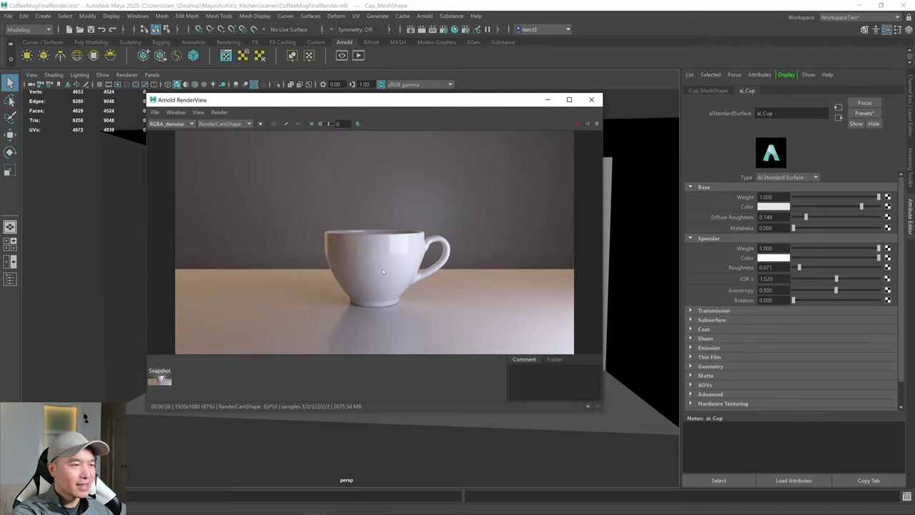
pyautogui.click(570, 99)
pyautogui.press('f')
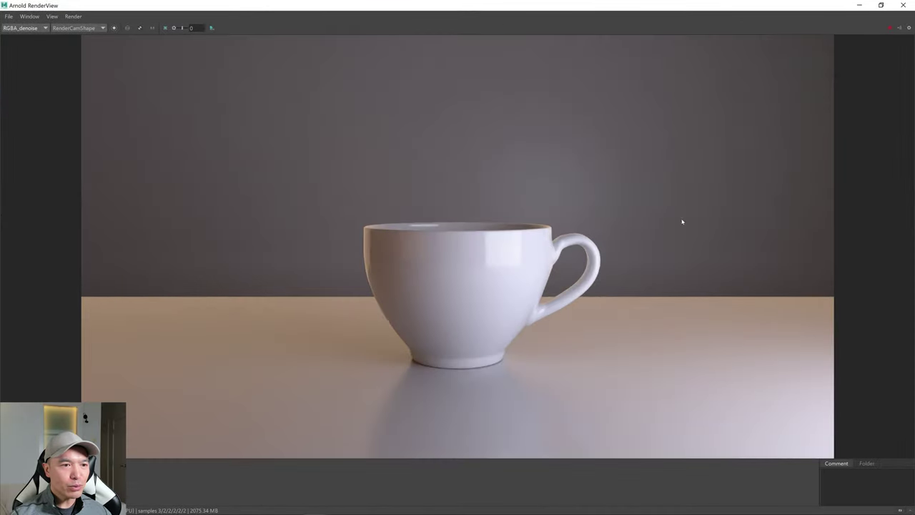